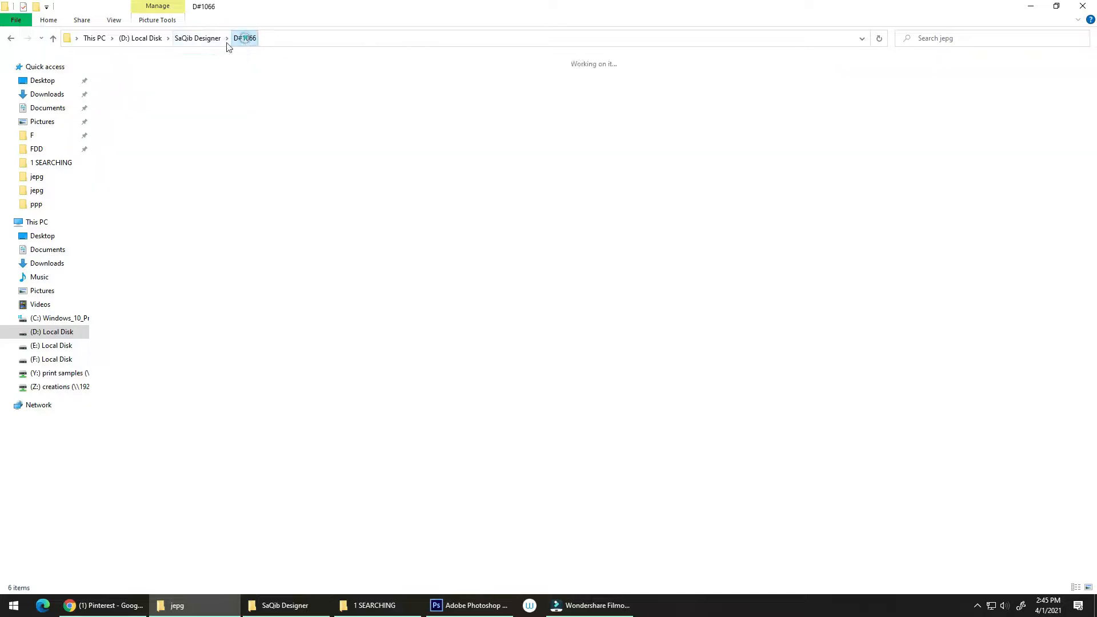
Rename the folder "D#0000 - Copy" to D#1067 and refresh the folder listing
left_click(214, 40)
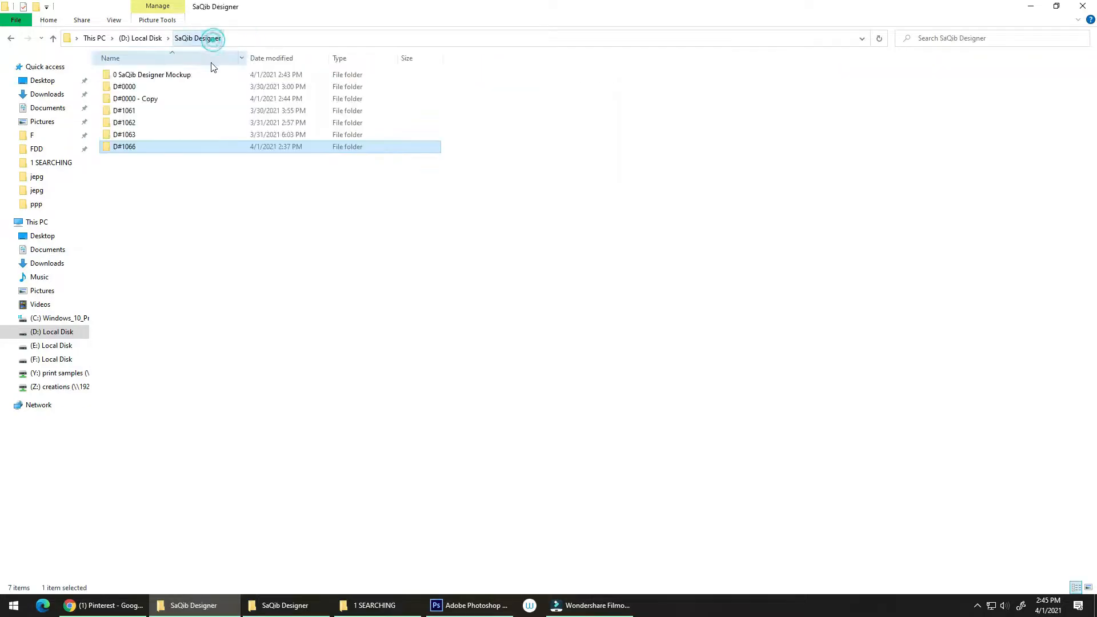
left_click(143, 102)
key("F2")
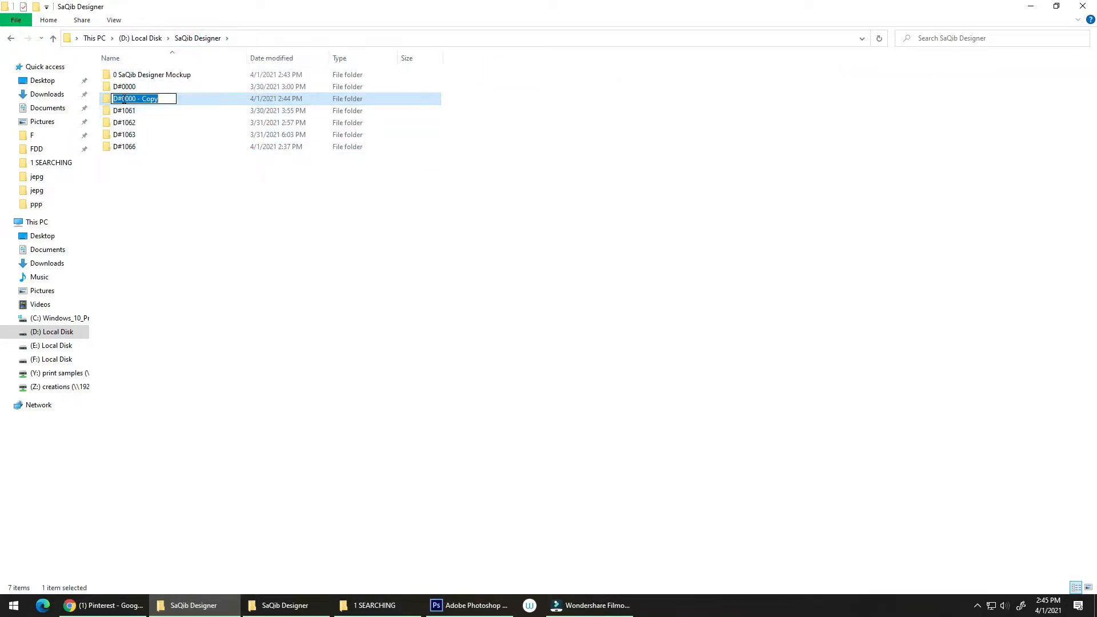
left_click_drag(122, 99, 165, 98)
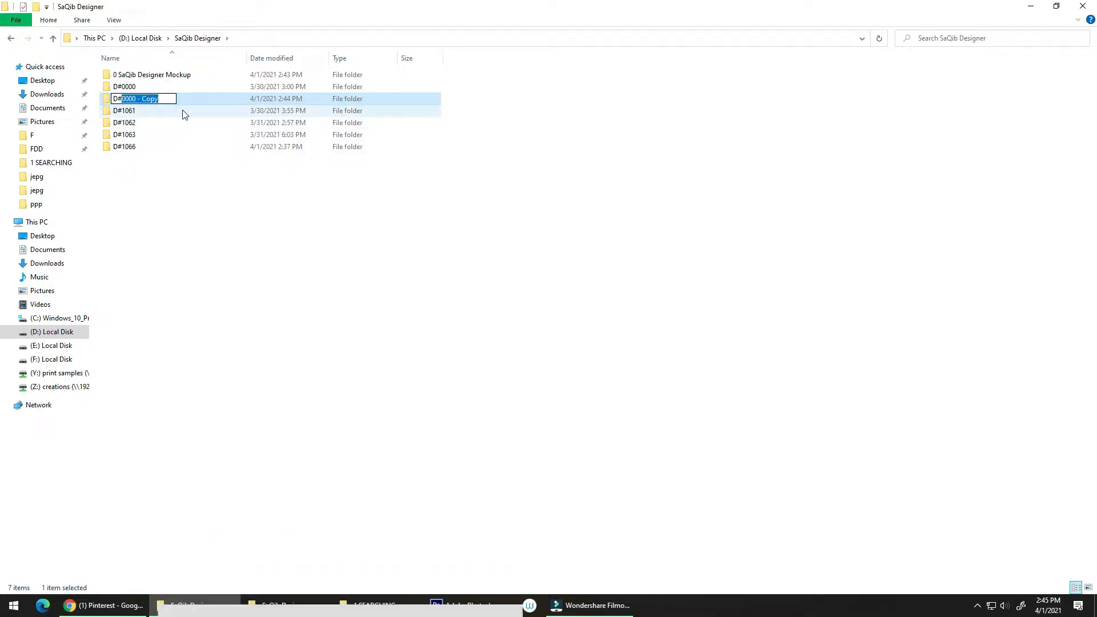
type("1067")
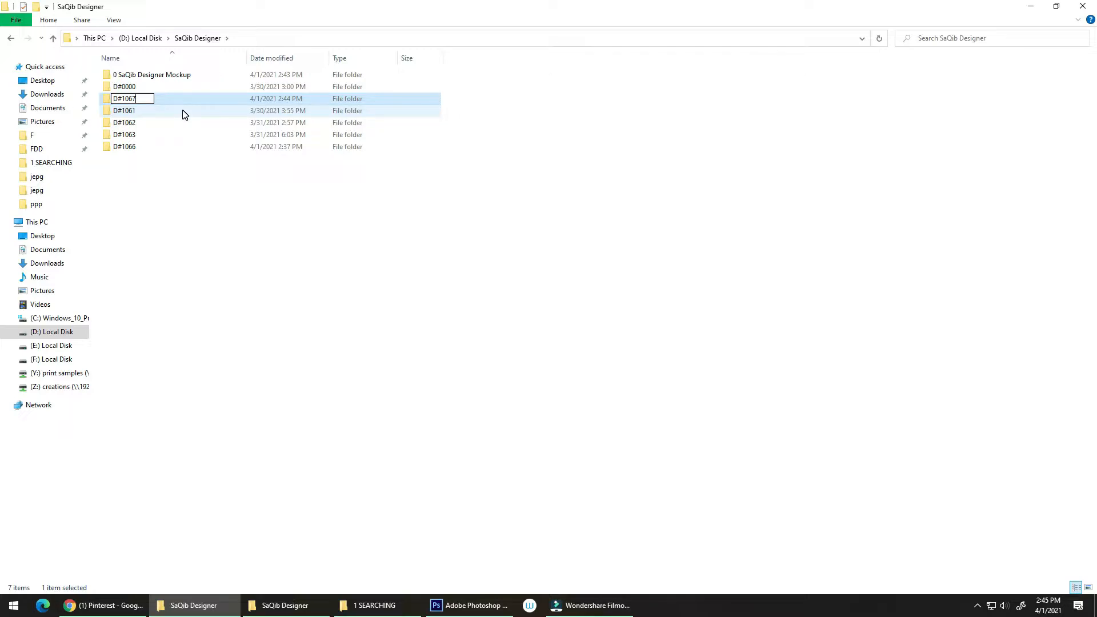
key("Return")
right_click(223, 218)
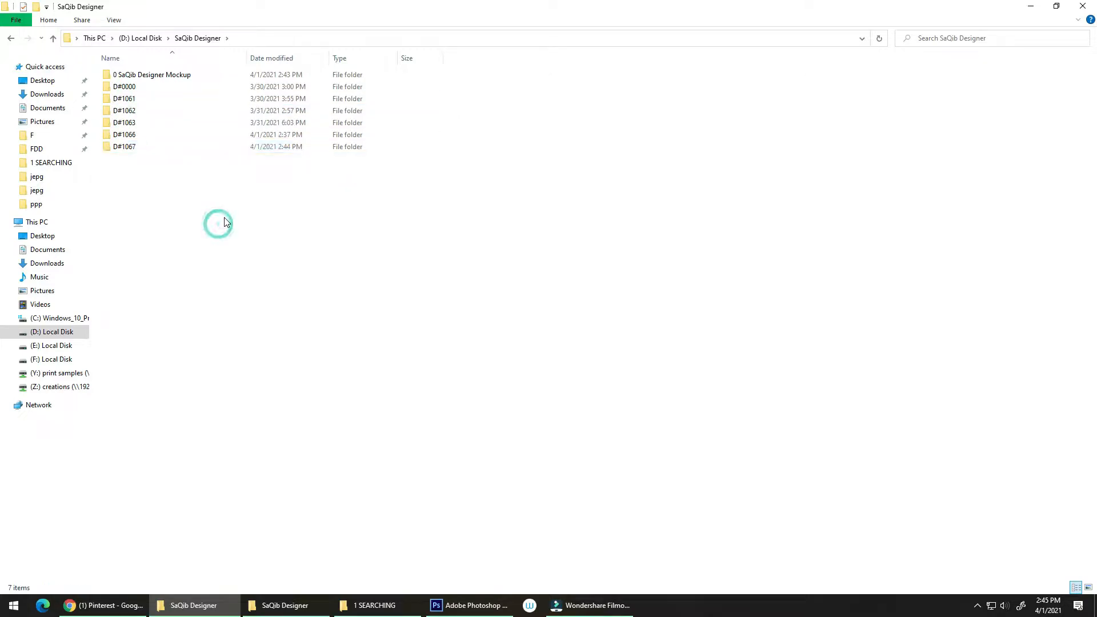
left_click(255, 275)
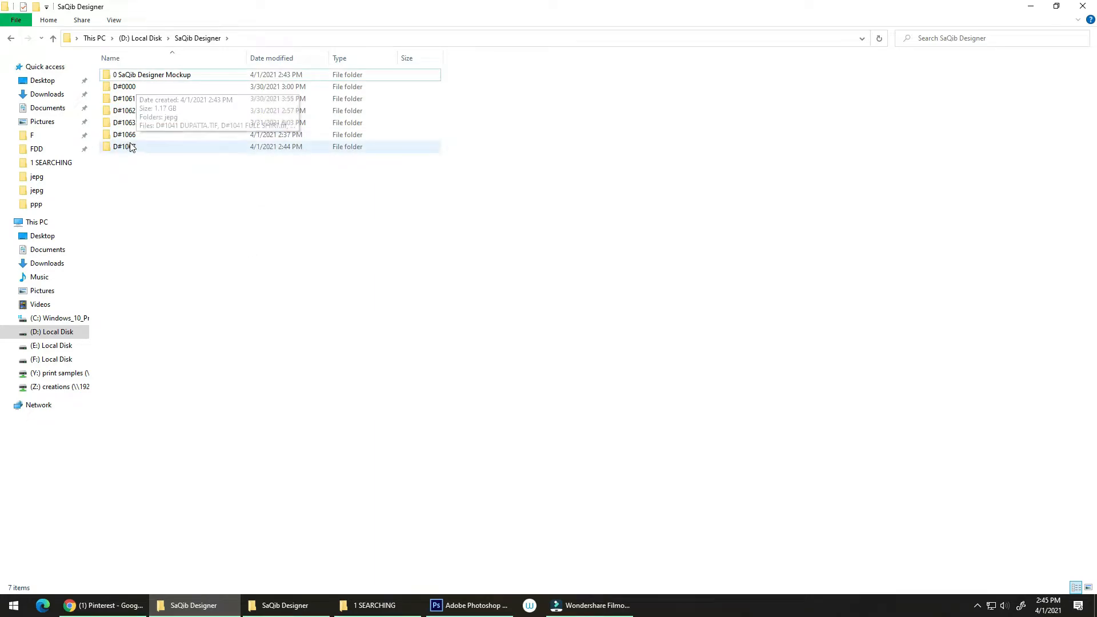
Open D#1041 FULL SHIRT.tif from the D#1067 folder in Photoshop
double_click(140, 147)
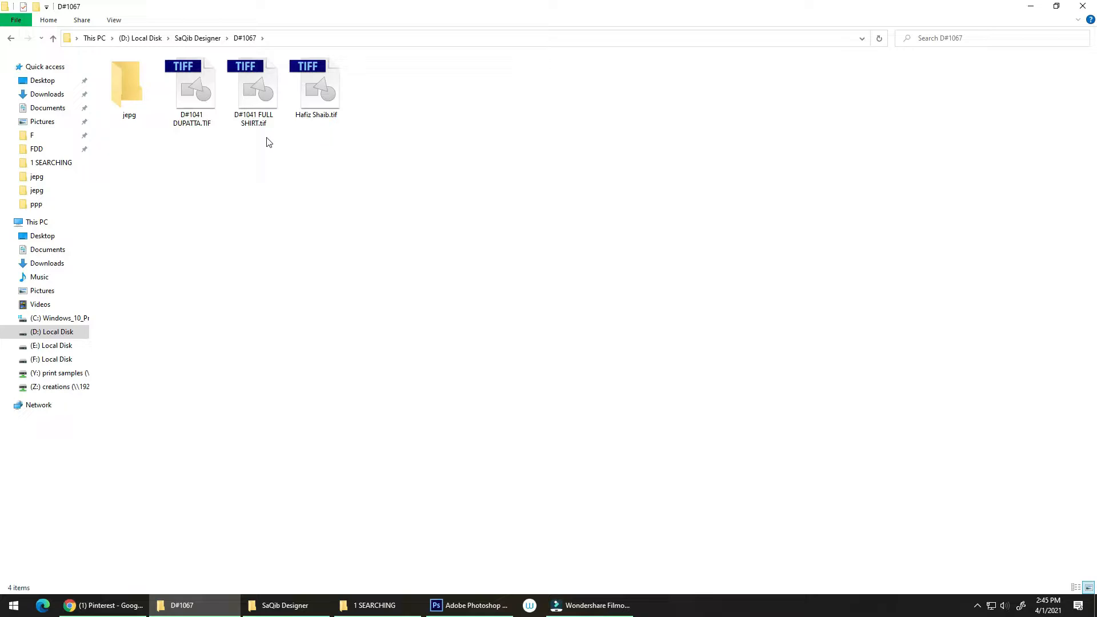
left_click_drag(260, 120, 249, 161)
left_click_drag(255, 119, 430, 467)
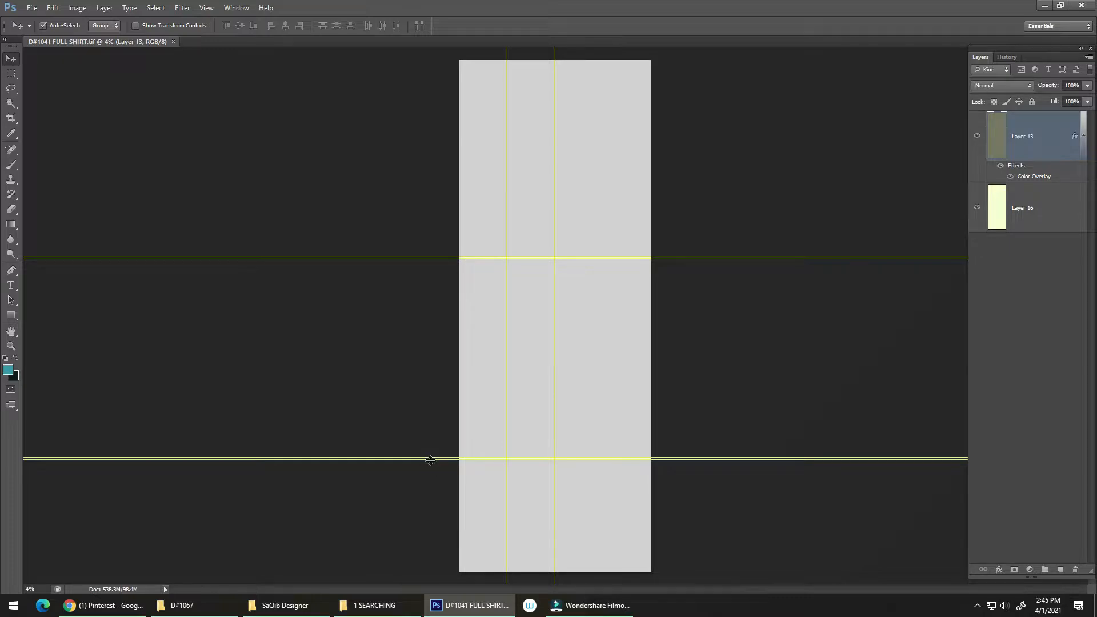
Examine the shirt template's guides and panels, checking what Layer 13 covers by toggling its visibility
left_click(627, 300)
left_click(654, 268, "alt")
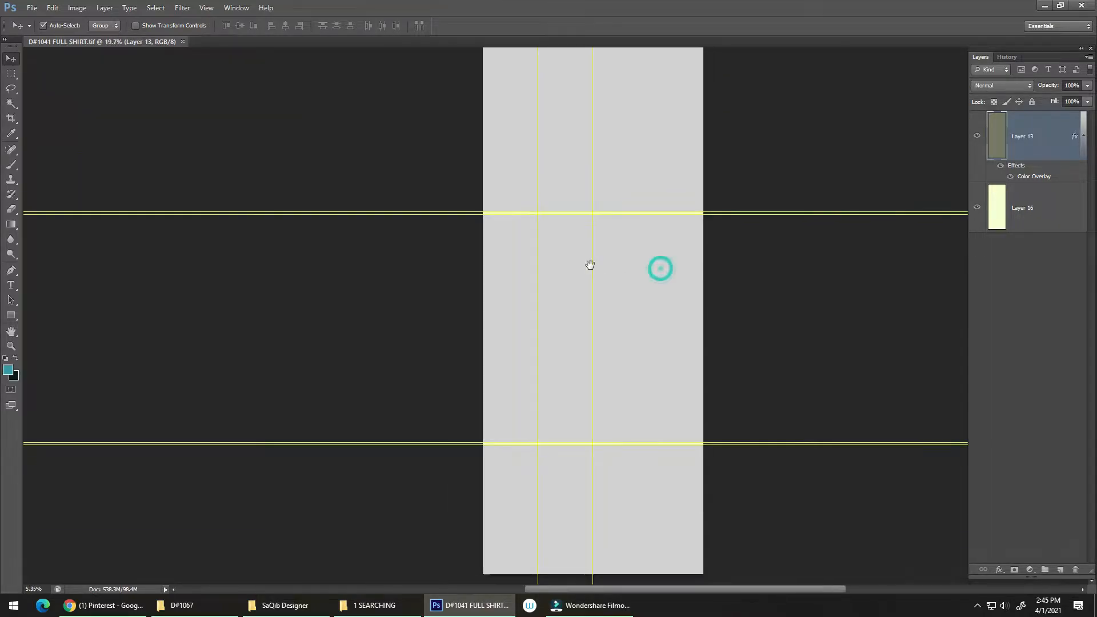
left_click(617, 196)
left_click_drag(676, 225, 516, 286)
left_click_drag(563, 220, 598, 243)
left_click_drag(589, 296, 573, 310)
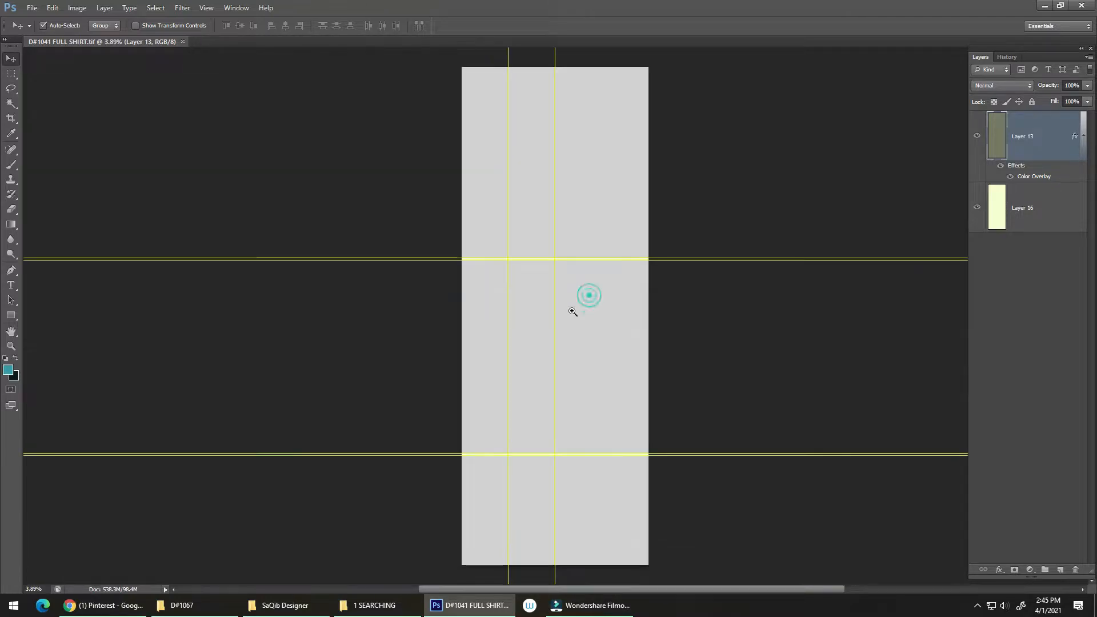
left_click(976, 136)
left_click(976, 136)
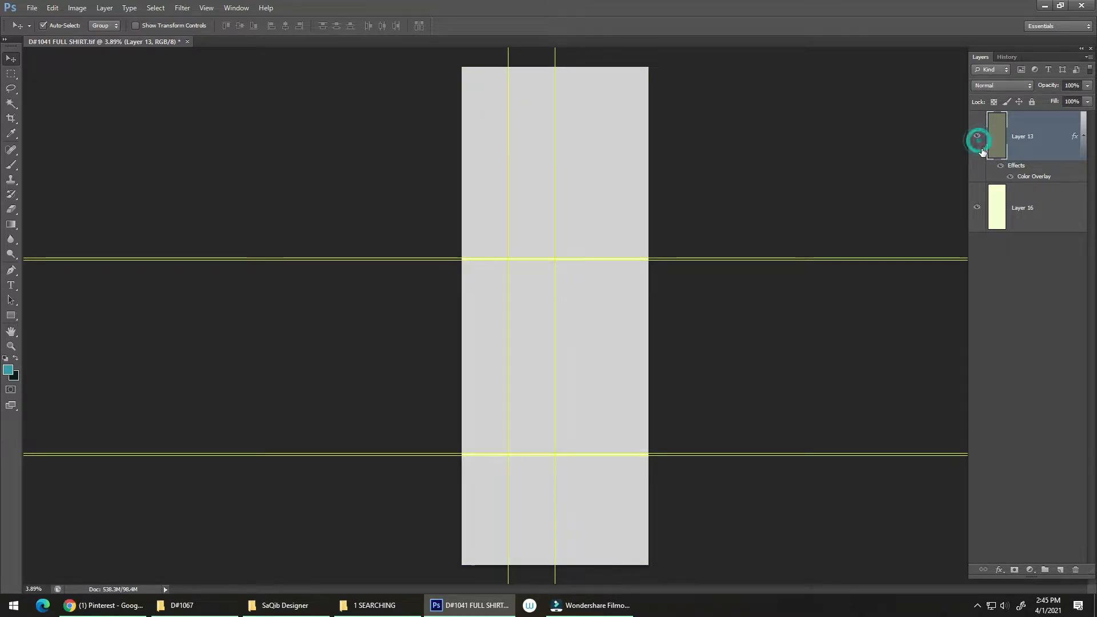
Change Layer 13's Color Overlay to the coral red e95353 and hide the guides
double_click(1031, 177)
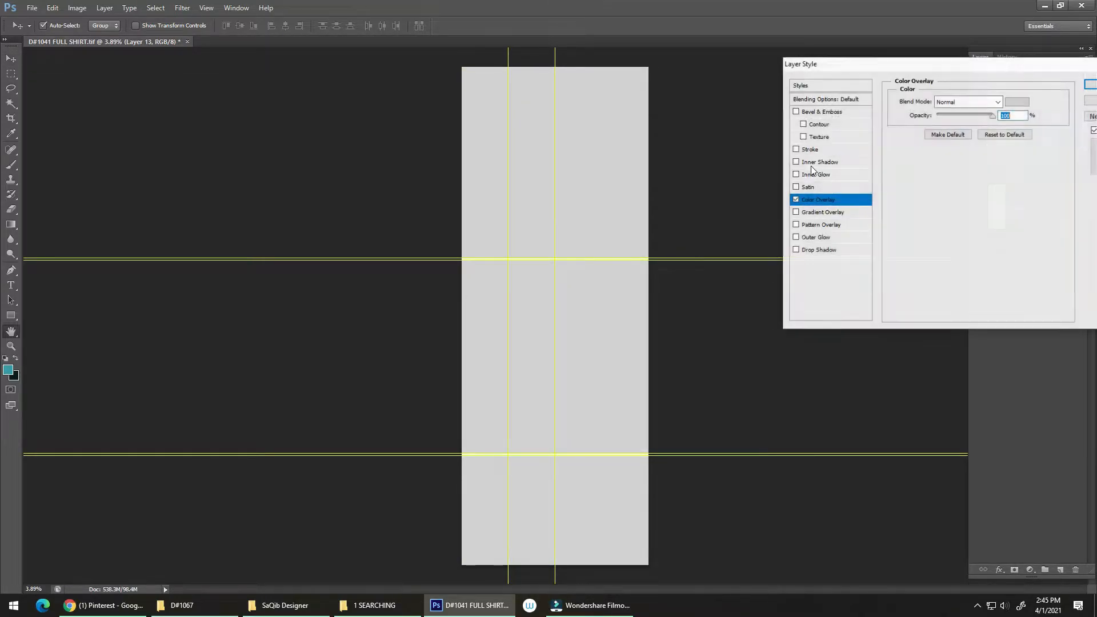
left_click(914, 204)
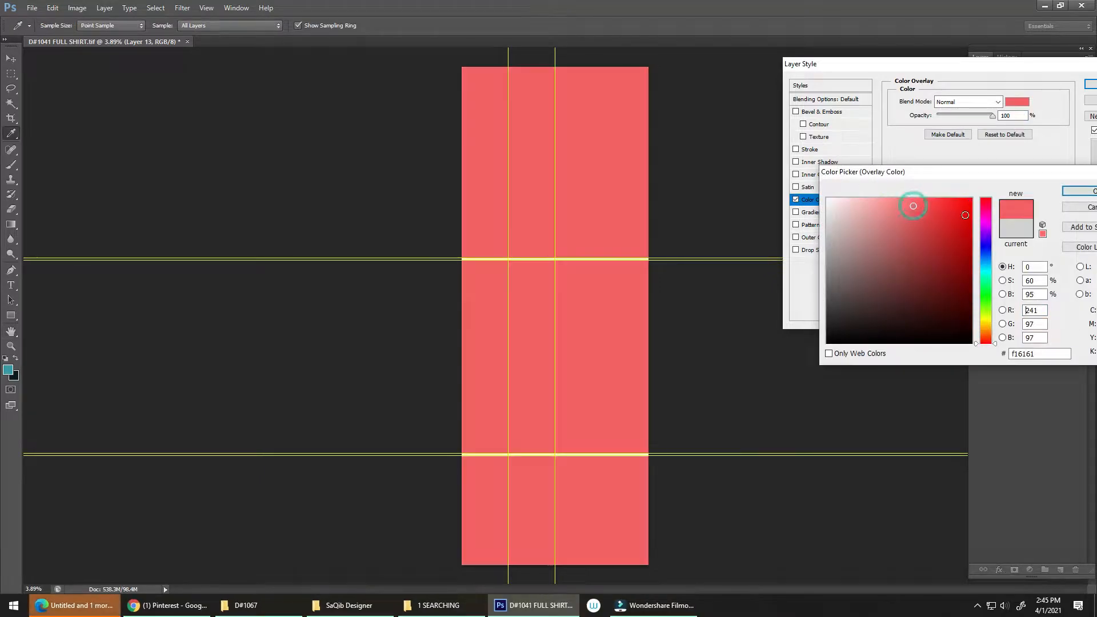
left_click(962, 216)
left_click(937, 254)
left_click(913, 203)
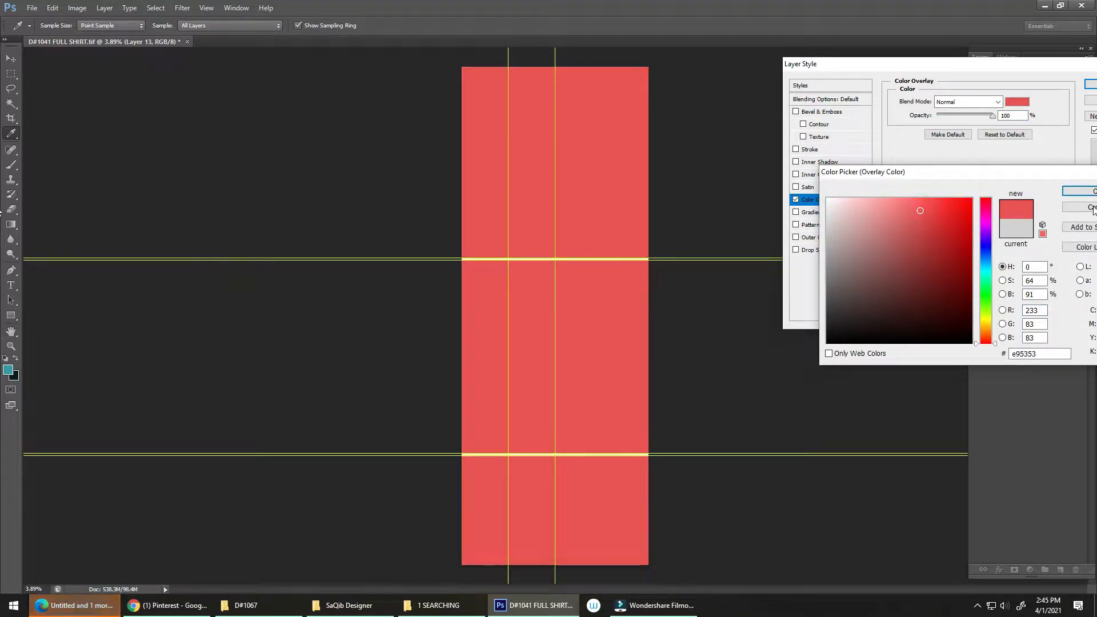
left_click(1078, 191)
left_click(1092, 86)
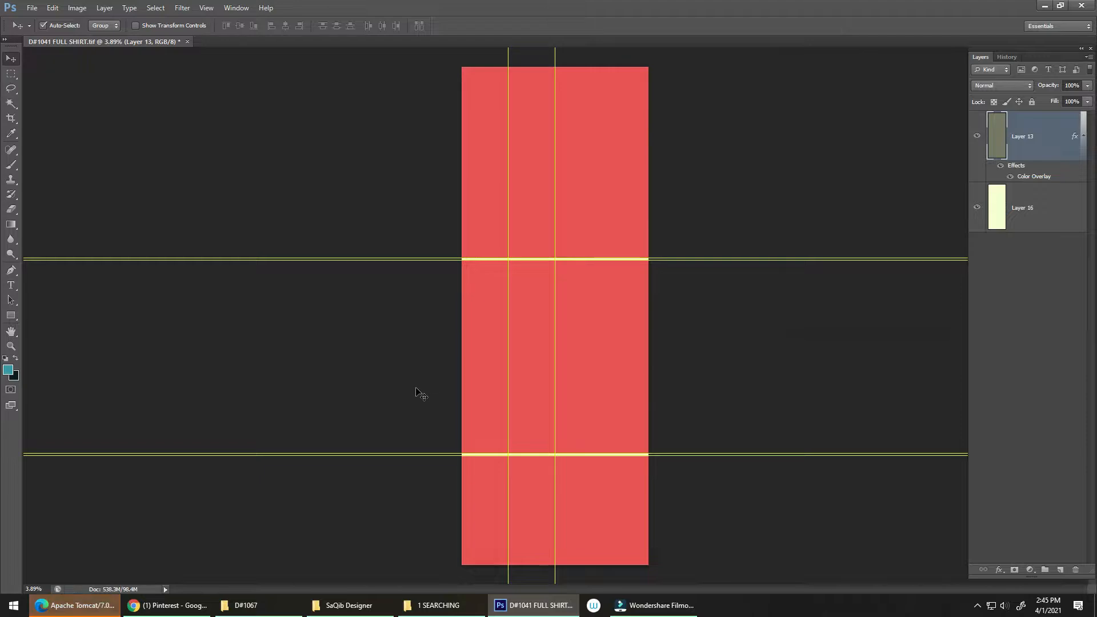
key("ctrl+semicolon")
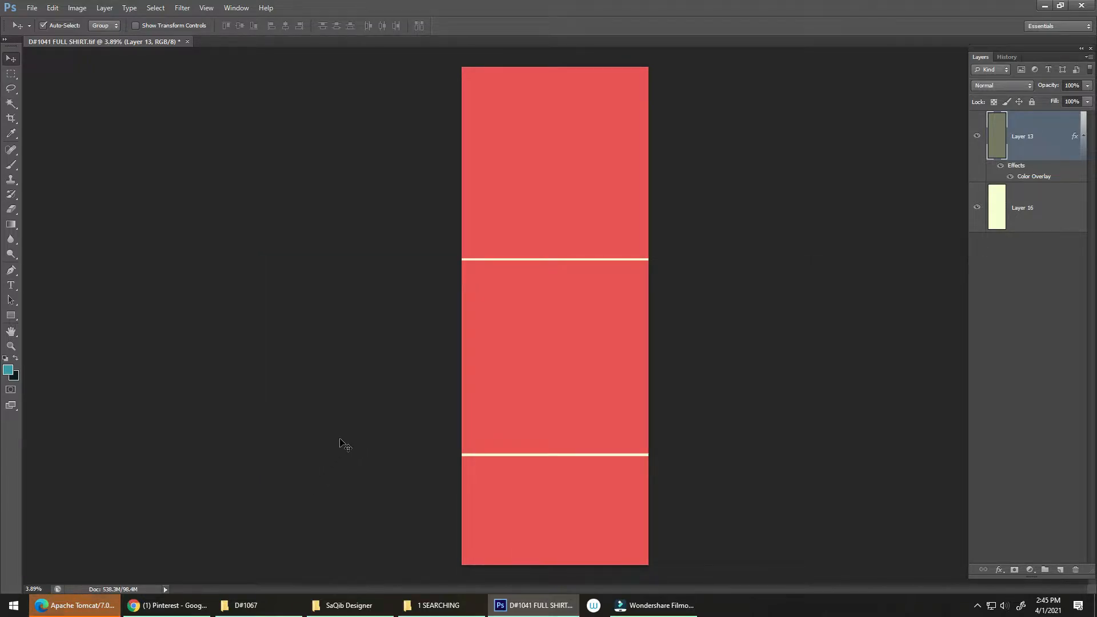
Close the Microsoft Edge window containing the Apache Tomcat error pages
left_click(90, 610)
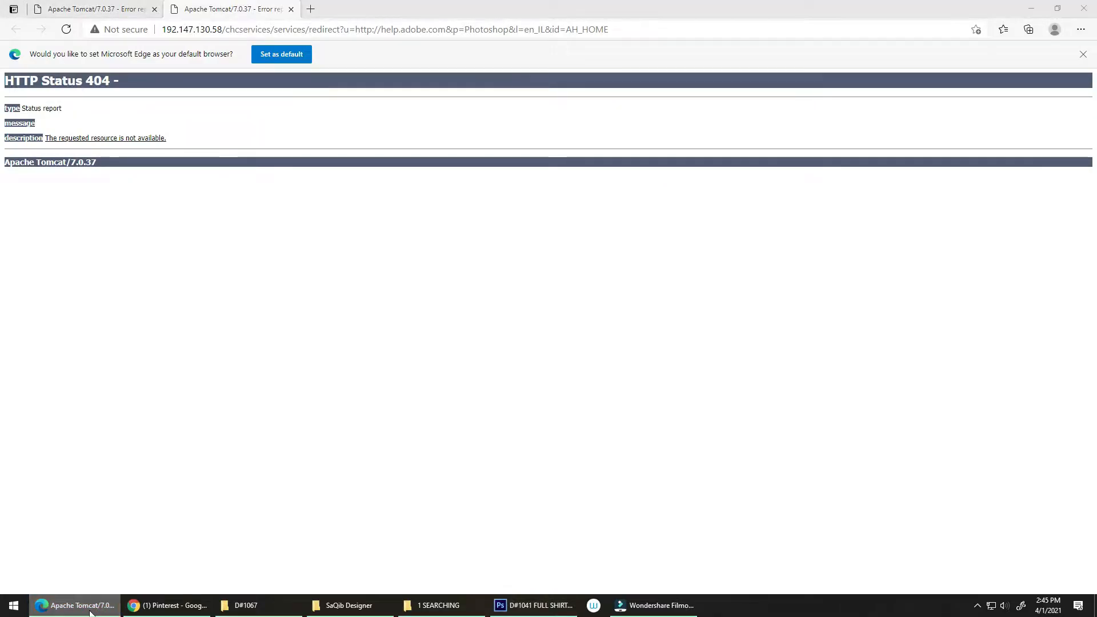
left_click(90, 606)
left_click(91, 603)
left_click(1083, 8)
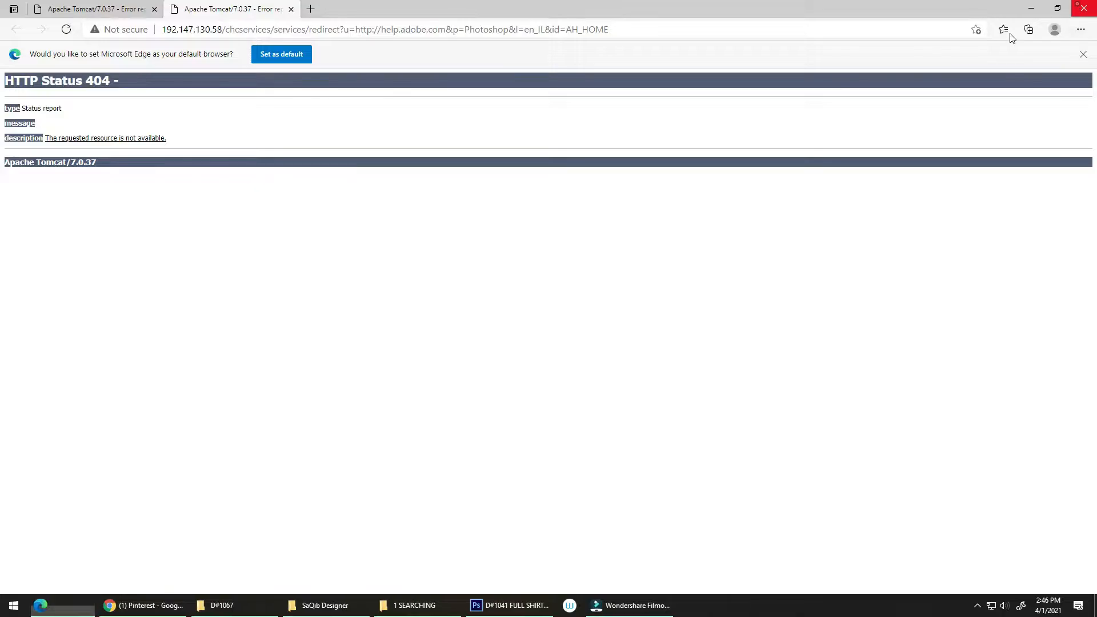
Find the orange and green pagoda PNG in the 1 SEARCHING folder and open it as its own document in Photoshop
left_click(99, 610)
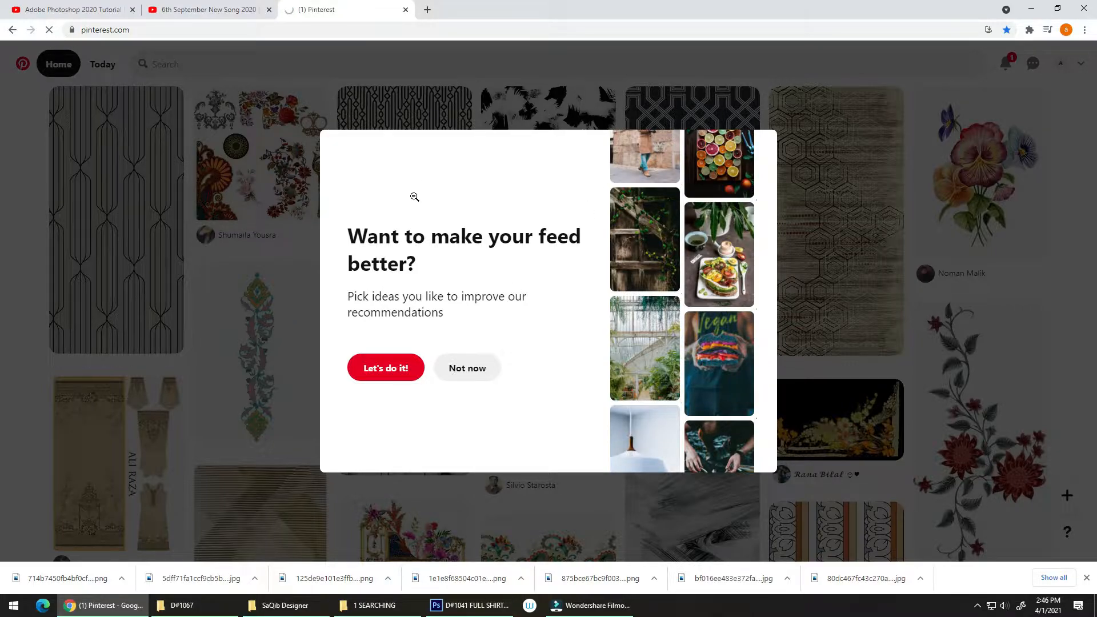
left_click(337, 603)
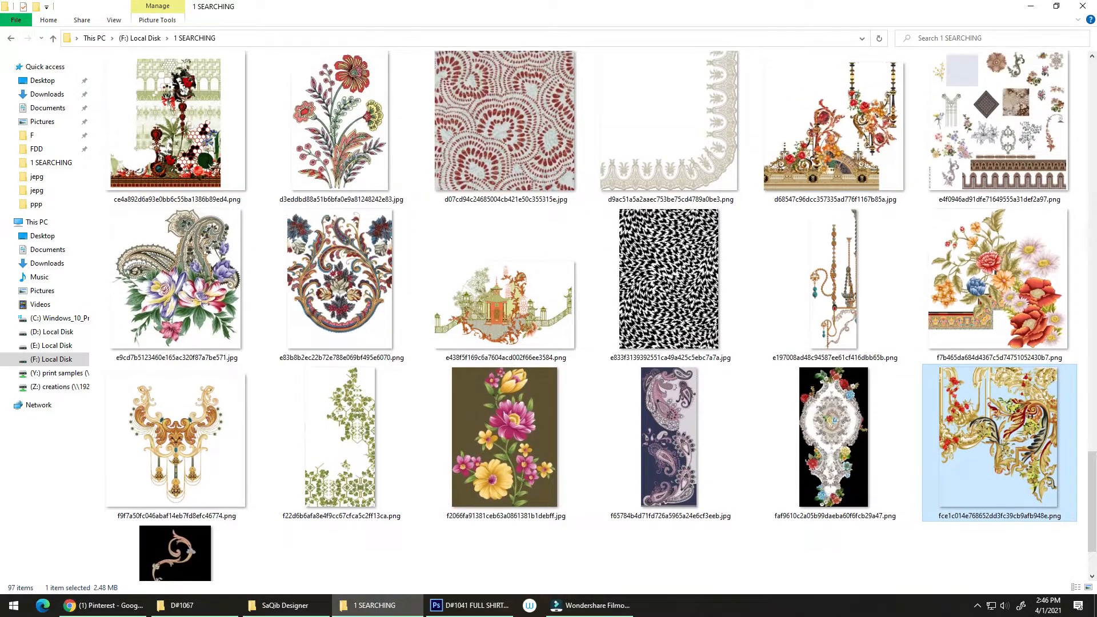
scroll(536, 302, "up", 3)
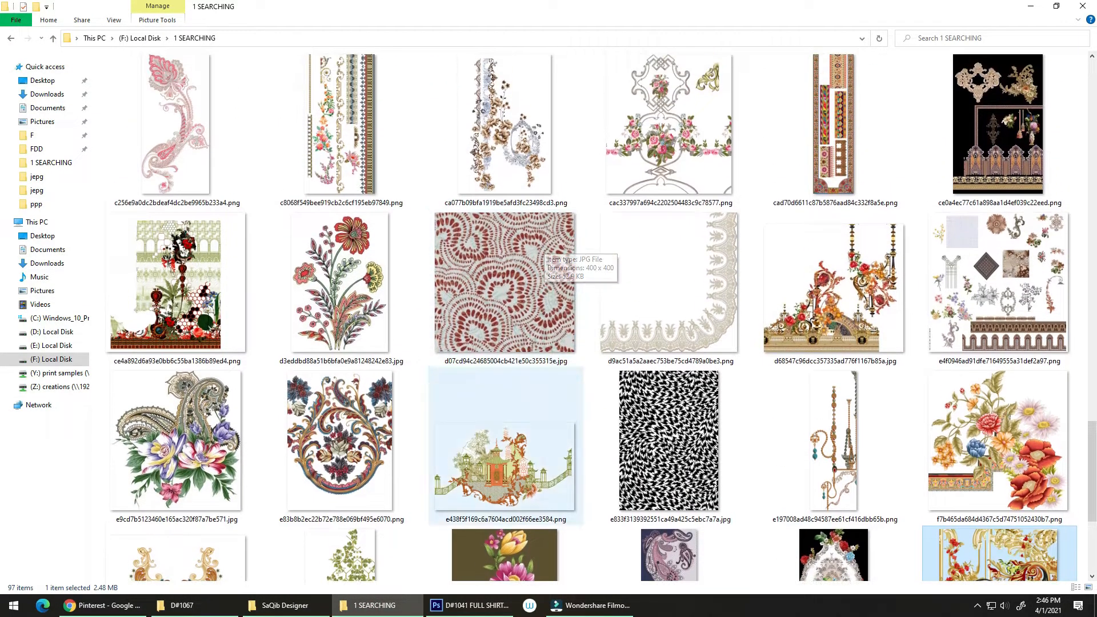
scroll(531, 503, "down", 3)
left_click(532, 351)
left_click_drag(536, 341, 997, 323)
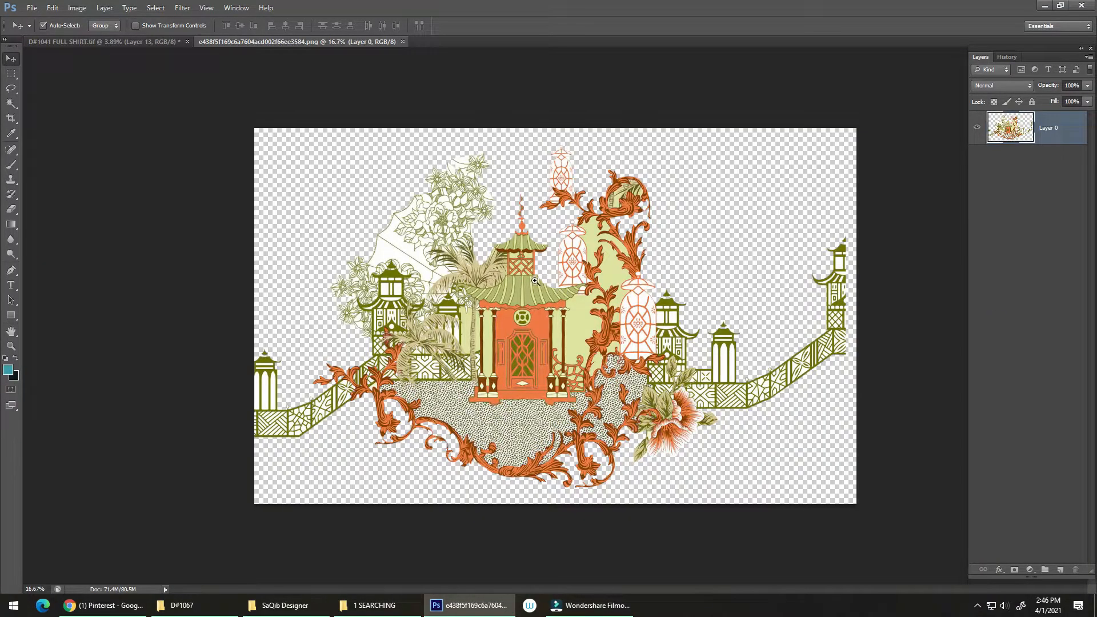
mouse_move(504, 286)
left_mouse_down()
mouse_move(597, 286)
mouse_move(502, 268)
left_mouse_up()
left_click_drag(362, 187, 473, 137)
key("ctrl+0")
Add a new layer beneath the pagoda artwork and fill it with the dark background colour
left_click_drag(484, 388, 550, 220)
left_click(1059, 570, "ctrl")
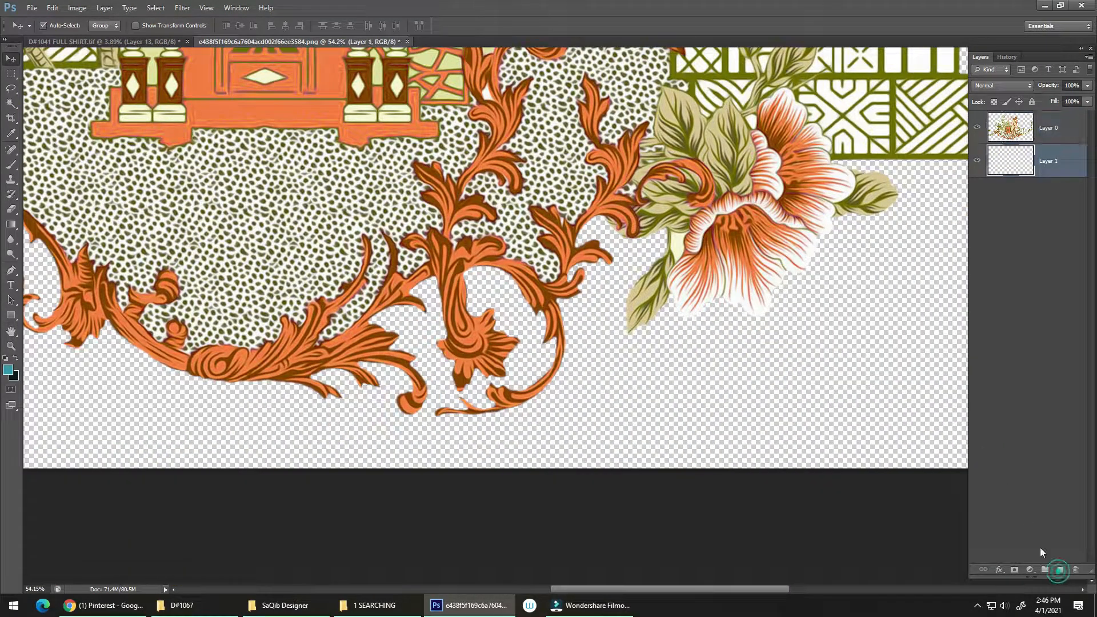
key("ctrl+BackSpace")
Copy the pagoda artwork into the D#1041 FULL SHIRT document above the lower cream line and duplicate it alongside as a repeat
left_click_drag(582, 204, 602, 341)
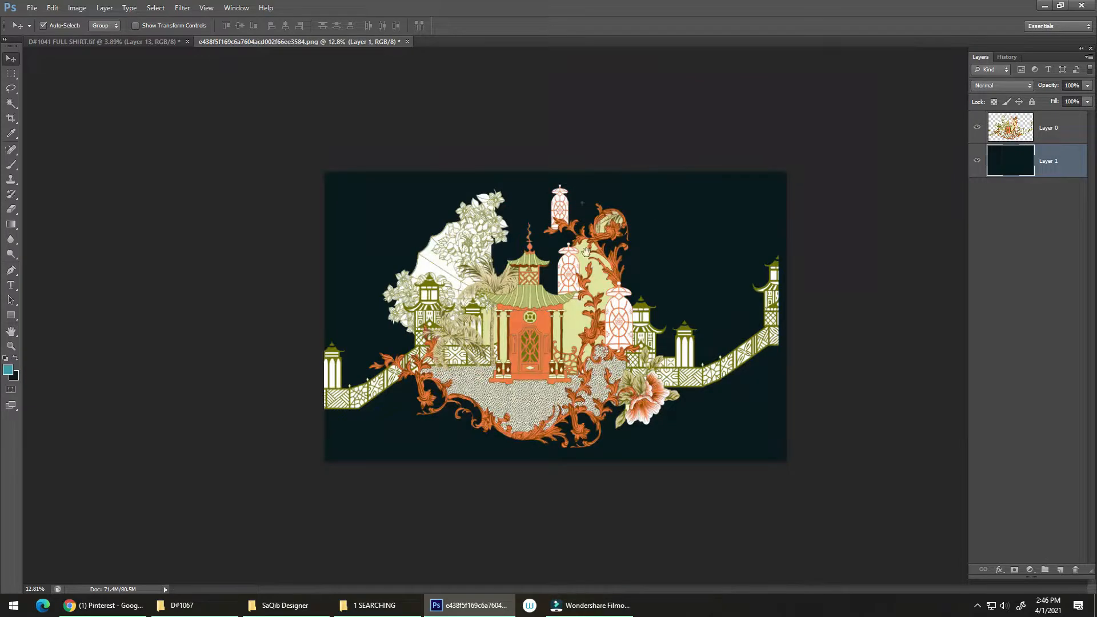
left_click_drag(608, 246, 422, 341)
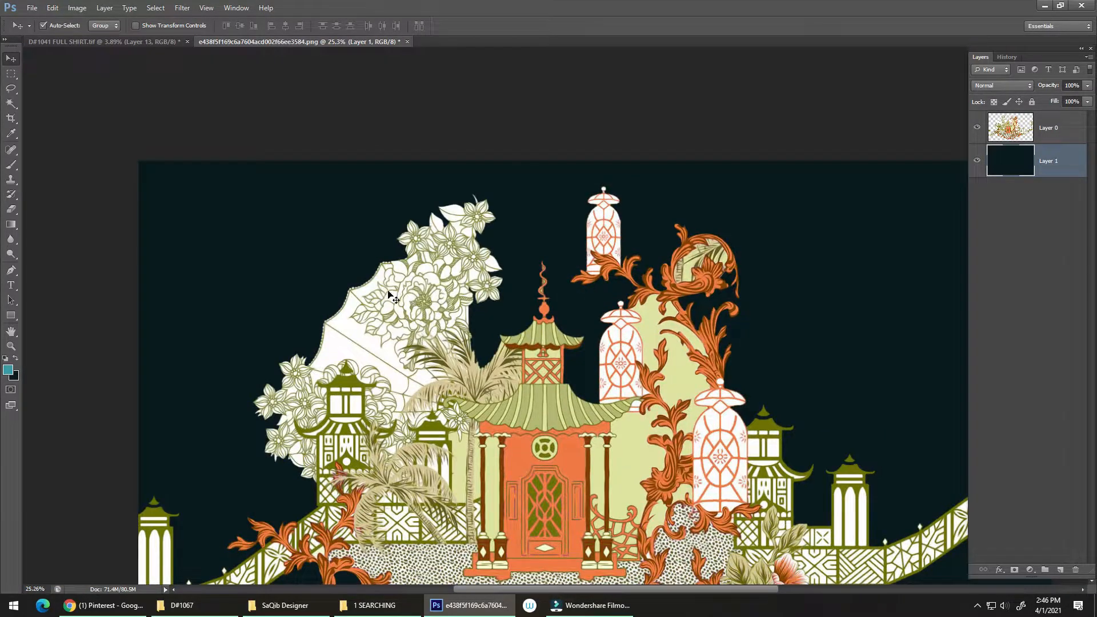
left_click_drag(393, 298, 557, 341)
left_click_drag(470, 260, 620, 358)
left_click_drag(562, 324, 627, 420)
left_click_drag(615, 404, 492, 402)
left_click_drag(528, 436, 746, 386)
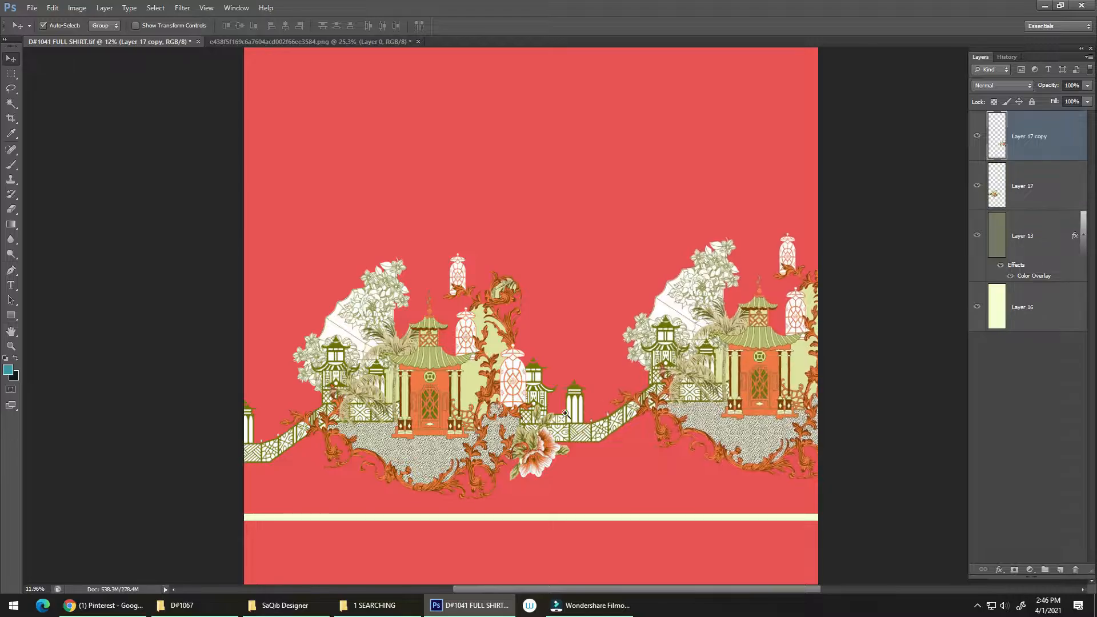
Align the duplicated pagoda motif so its fence overlaps and continues the fence of the first motif
left_click_drag(569, 420, 765, 346)
left_click_drag(575, 402, 400, 424)
left_click_drag(592, 436, 769, 321)
left_click_drag(511, 375, 689, 448)
left_click_drag(550, 411, 460, 445)
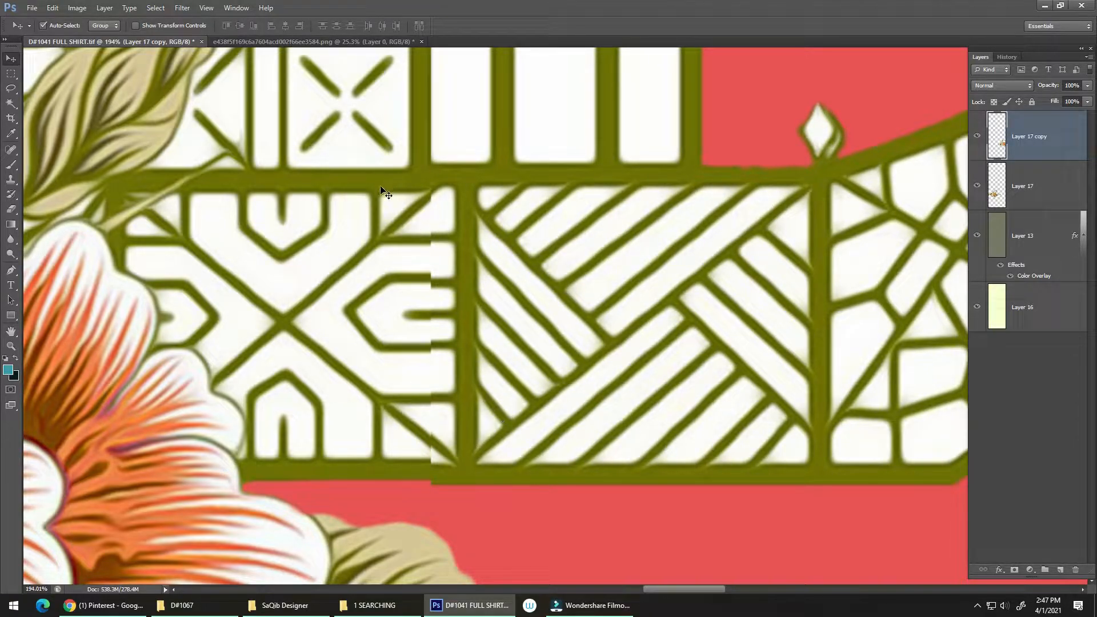
Erase the overlapping vertical seam of the fence on Layer 17 copy using a soft round eraser reduced to 30 px
key("e")
right_click(351, 257)
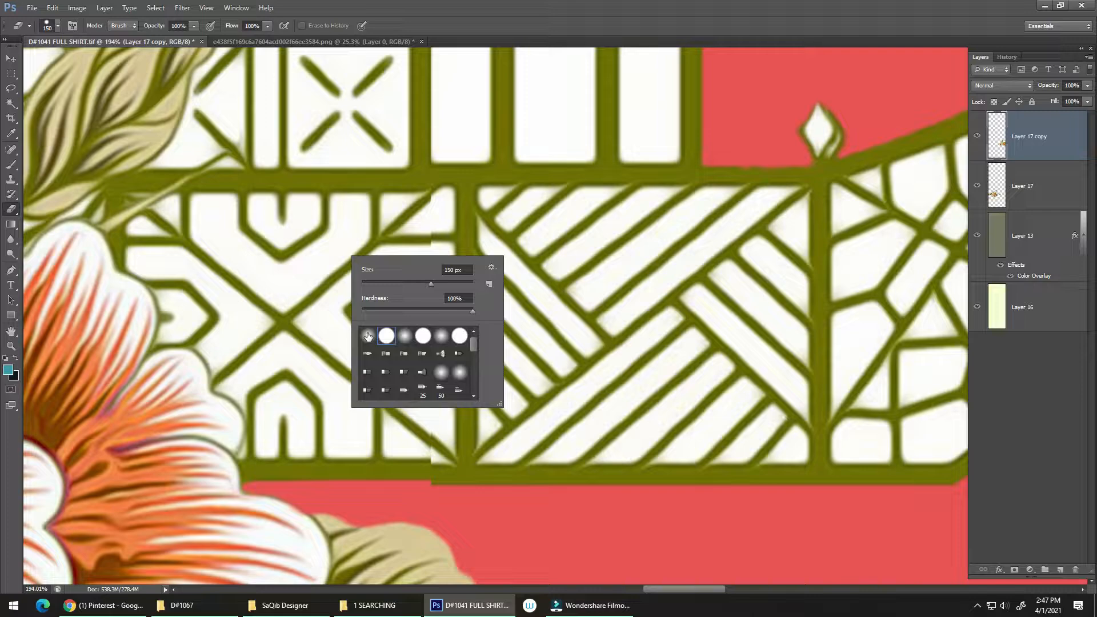
double_click(368, 336)
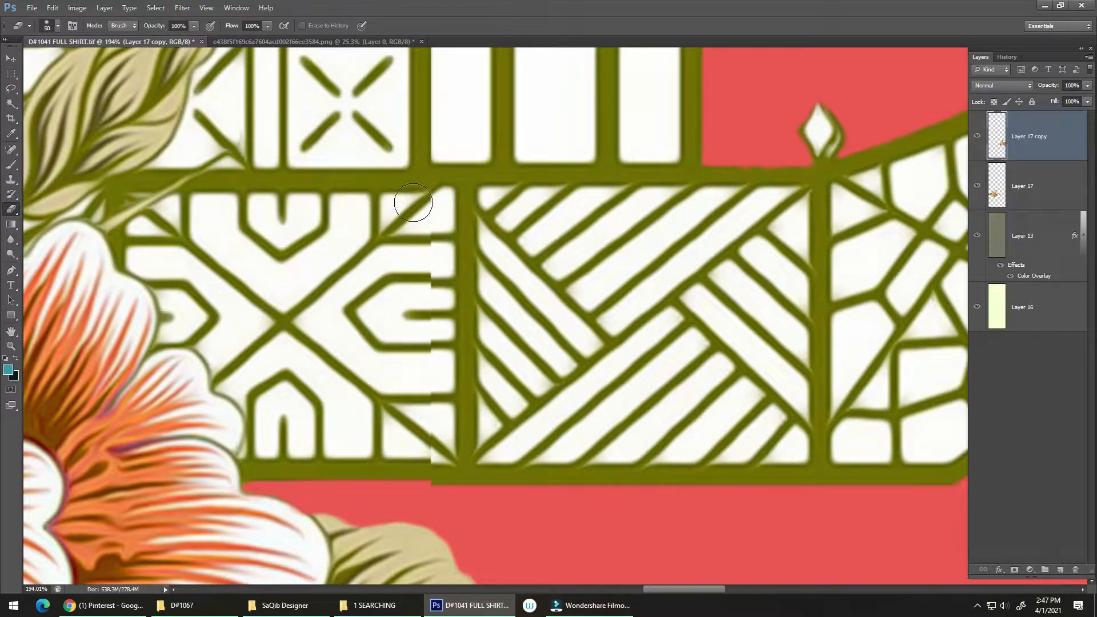
mouse_move(423, 207)
left_mouse_down()
mouse_move(436, 220)
mouse_move(424, 301)
mouse_move(429, 286)
mouse_move(440, 294)
mouse_move(431, 284)
left_mouse_up()
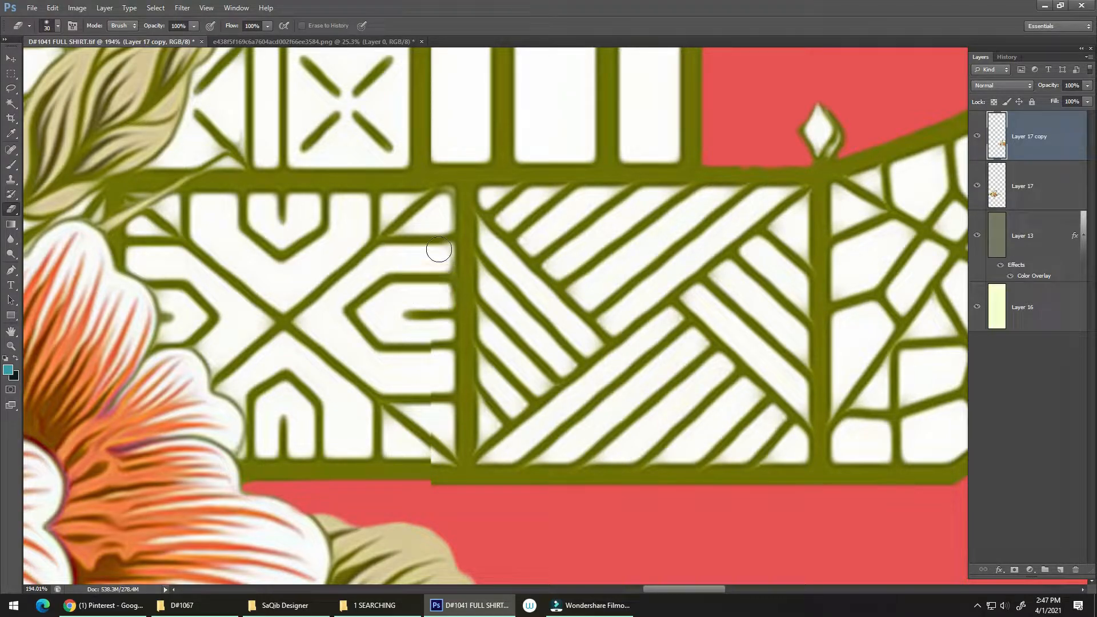
left_click_drag(444, 231, 443, 248)
left_click_drag(442, 308, 436, 506)
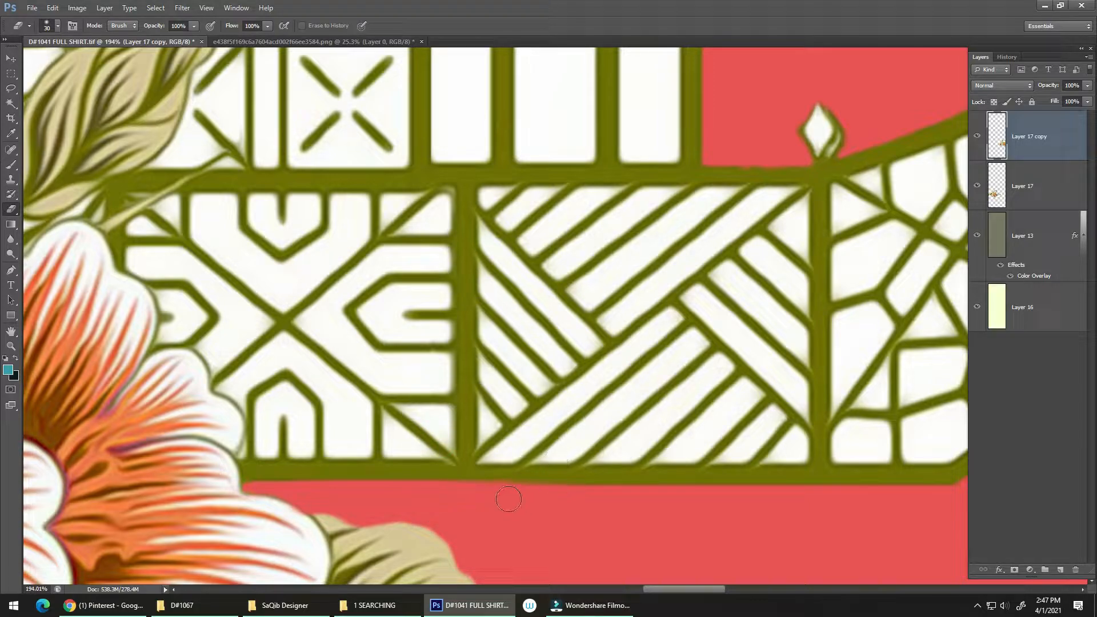
Try to trim the underside of the fence's bottom rail on Layer 17 copy with the eraser, and undo the stroke
left_click_drag(612, 497, 849, 479)
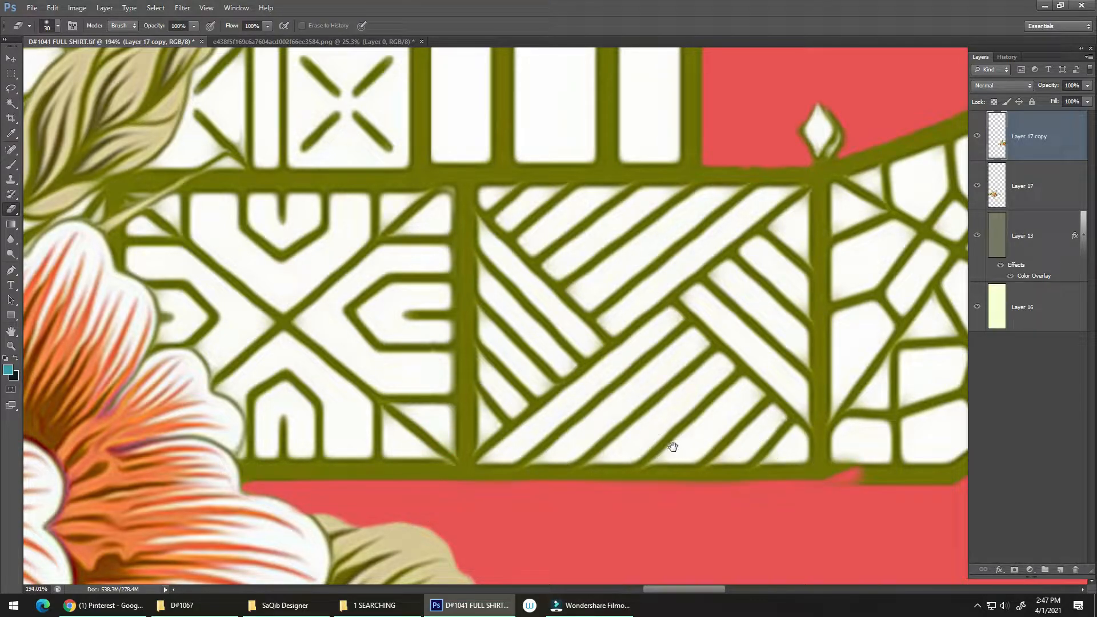
key("ctrl+z")
left_click_drag(624, 465, 471, 414)
key("ctrl+z")
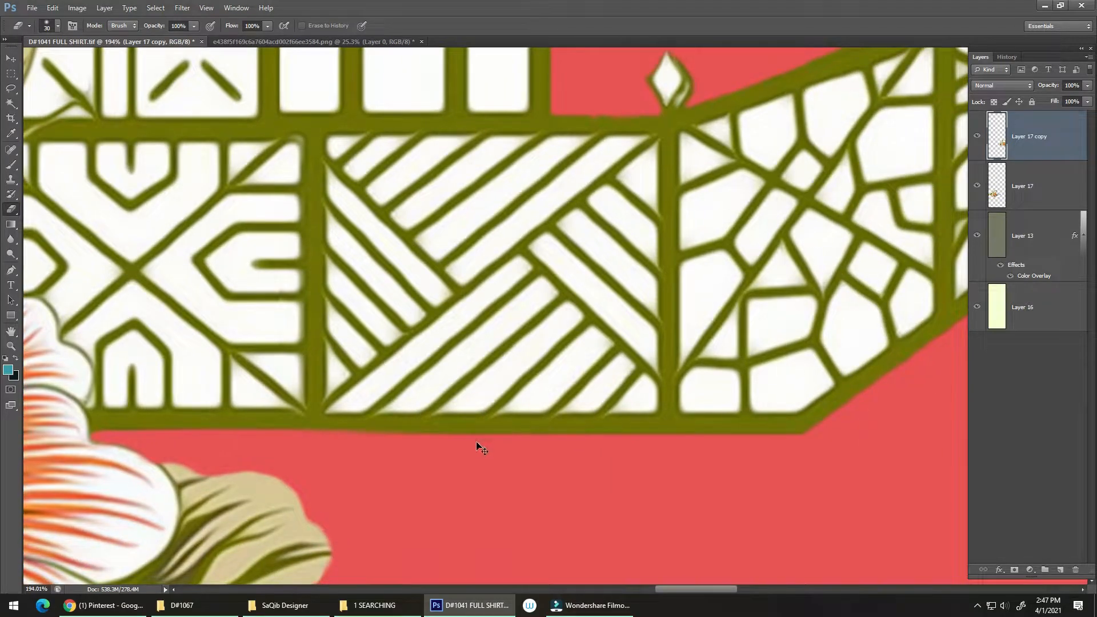
Erase along the underside of the fence's bottom rail on Layer 17 copy up to the corner and check the joined motifs
left_click(813, 444, "shift")
left_click_drag(635, 409, 453, 425)
left_click_drag(558, 428, 536, 453)
left_click_drag(593, 437, 627, 409)
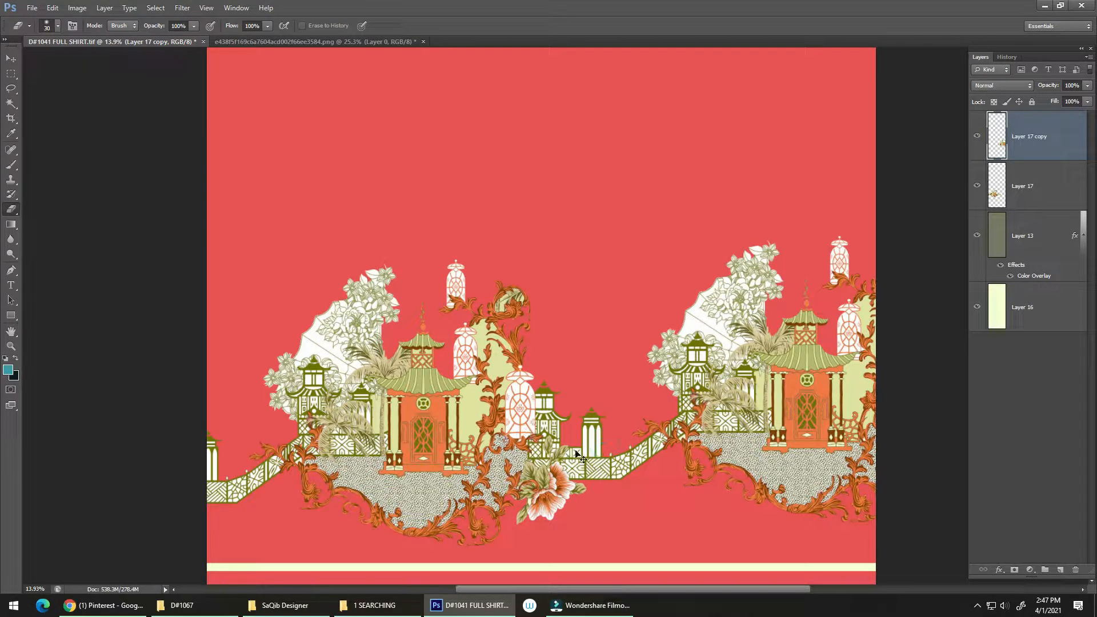
Save the shirt file and hide Layer 17 copy
key("ctrl+s")
mouse_move(581, 448)
left_mouse_down()
mouse_move(545, 433)
mouse_move(578, 445)
left_mouse_up()
key("v")
left_click_drag(503, 447, 513, 444)
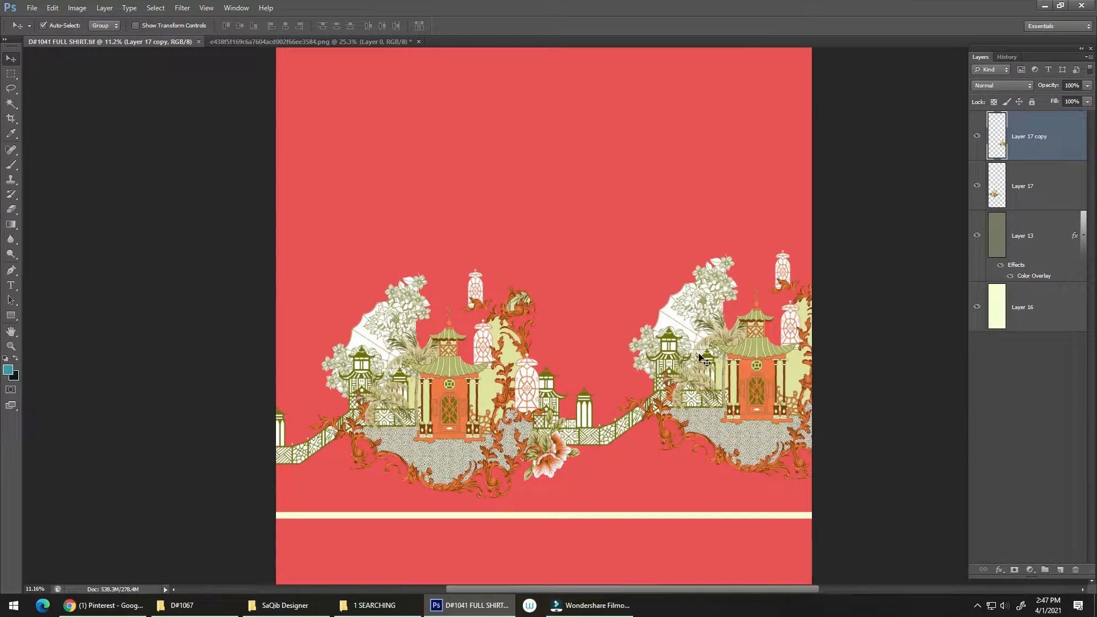
left_click(976, 137)
scroll(604, 451, "up", 3)
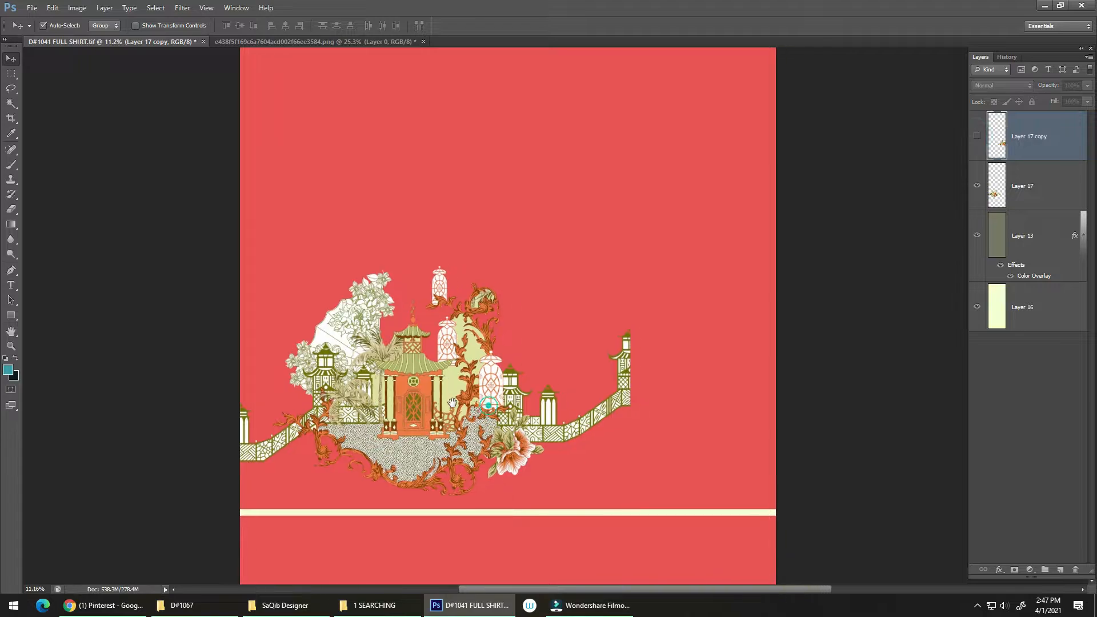
left_click(369, 605)
scroll(513, 343, "up", 2)
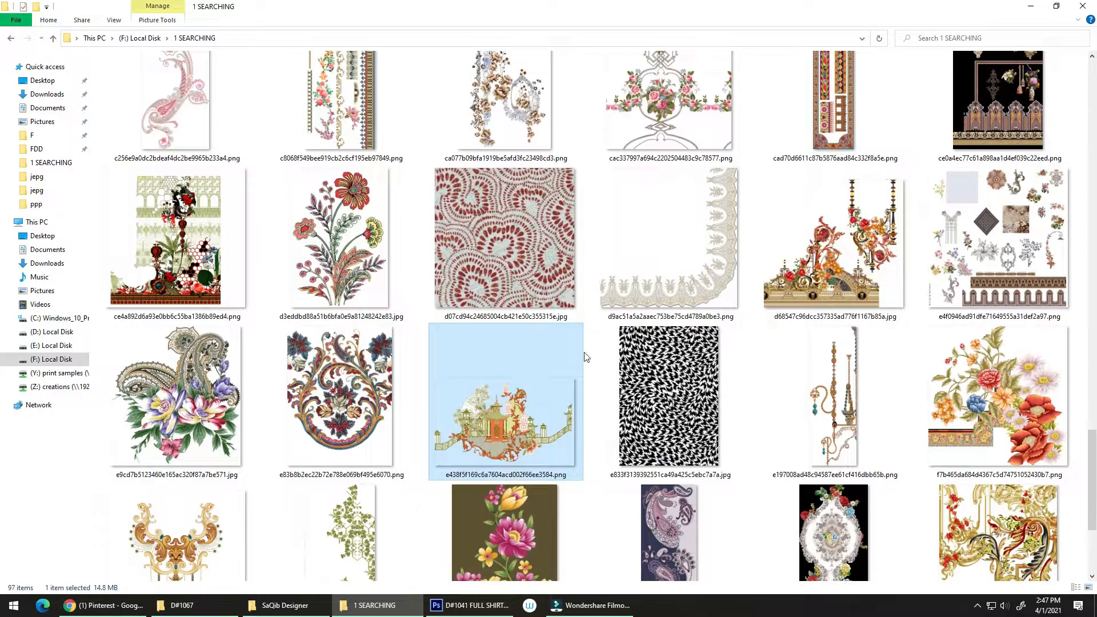
left_click_drag(1020, 406, 1033, 416)
key("alt+Tab")
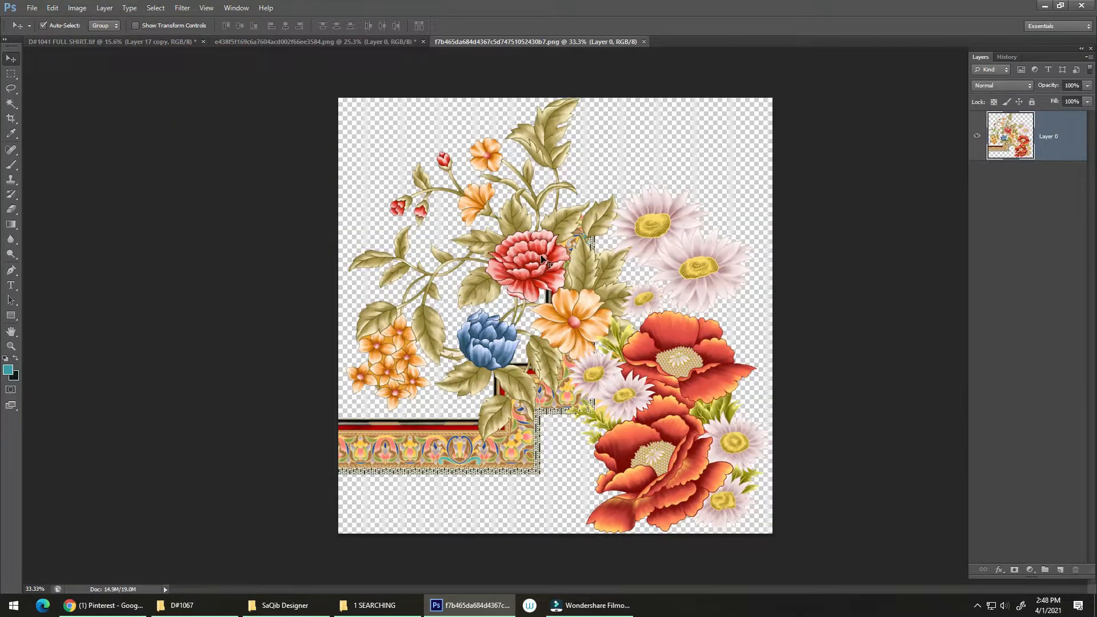
left_click_drag(543, 260, 724, 402)
left_click_drag(724, 402, 588, 398)
key("ctrl+t")
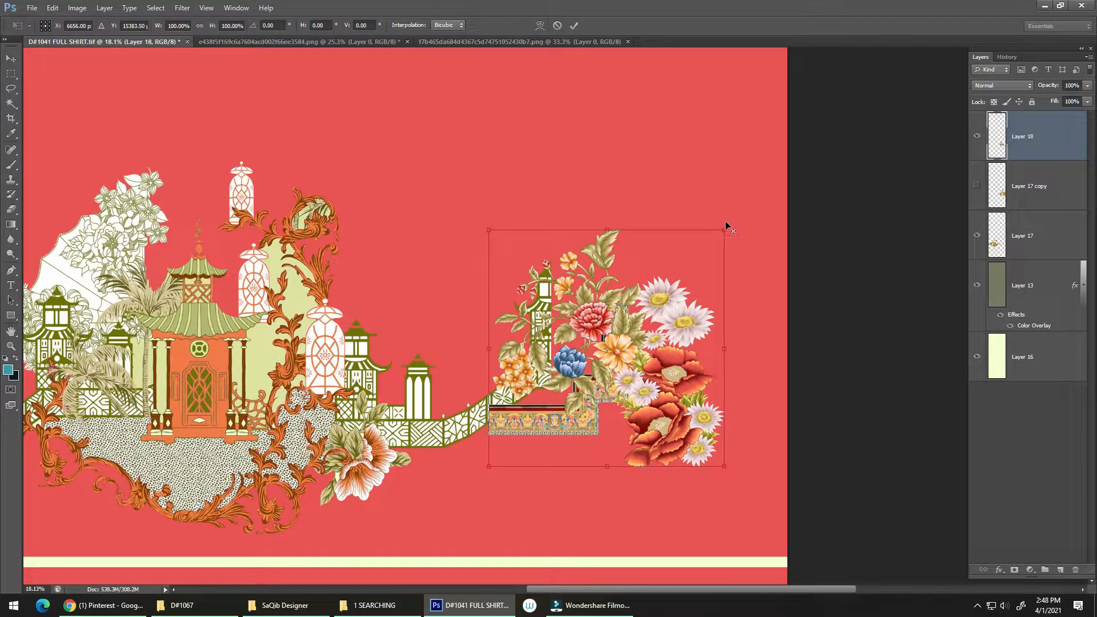
left_click_drag(725, 227, 791, 162)
mouse_move(651, 269)
left_mouse_down()
mouse_move(812, 208)
mouse_move(736, 207)
mouse_move(640, 268)
left_mouse_up()
key("Escape")
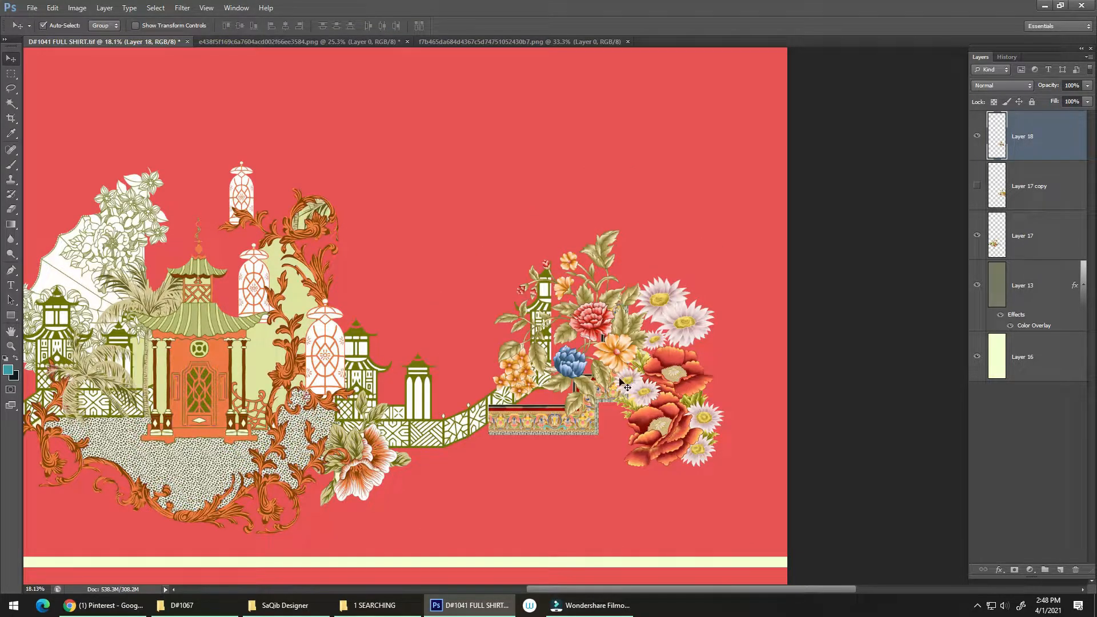
left_click_drag(620, 380, 601, 379)
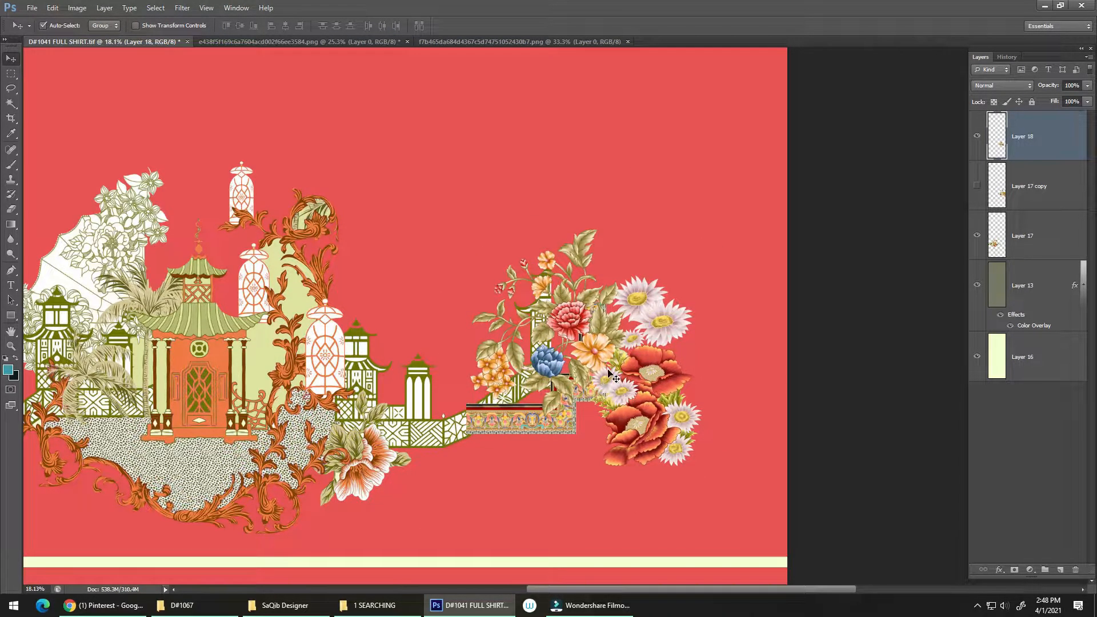
key("ctrl+t")
left_click_drag(706, 227, 733, 196)
left_click_drag(683, 258, 726, 320)
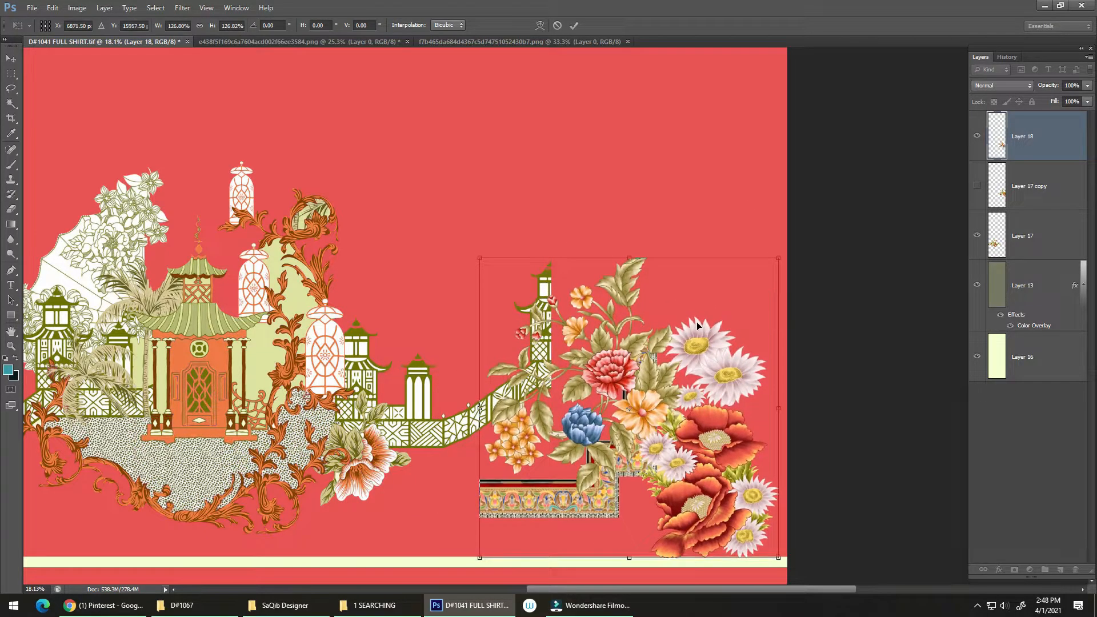
scroll(646, 370, "down", 2)
scroll(589, 423, "up", 1)
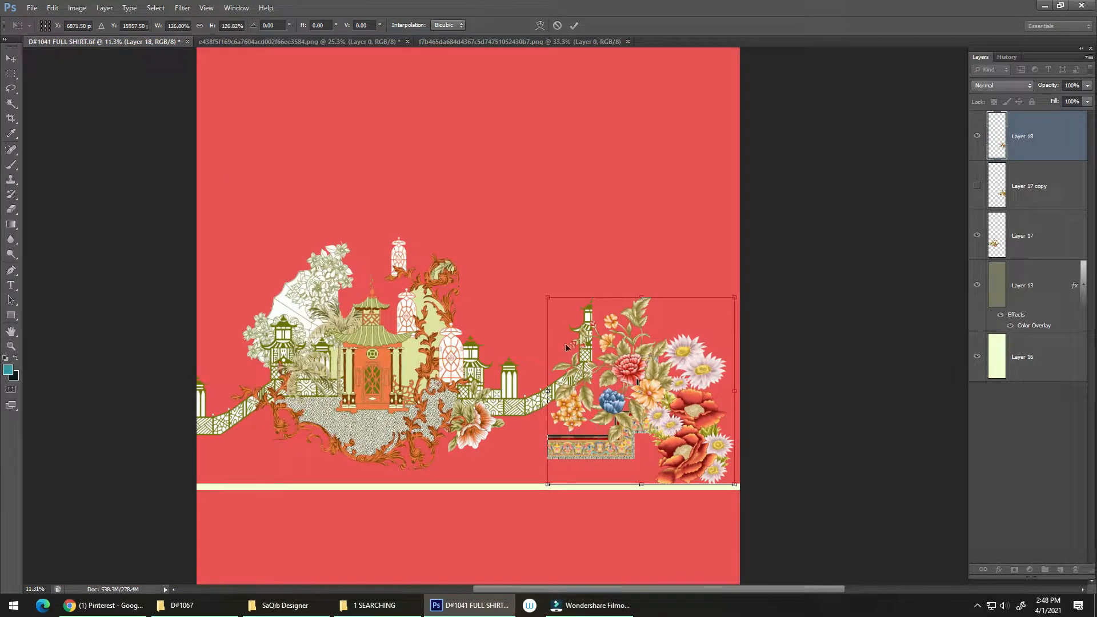
left_click_drag(549, 295, 460, 246)
left_click_drag(546, 338, 550, 312)
left_click_drag(557, 294, 556, 341)
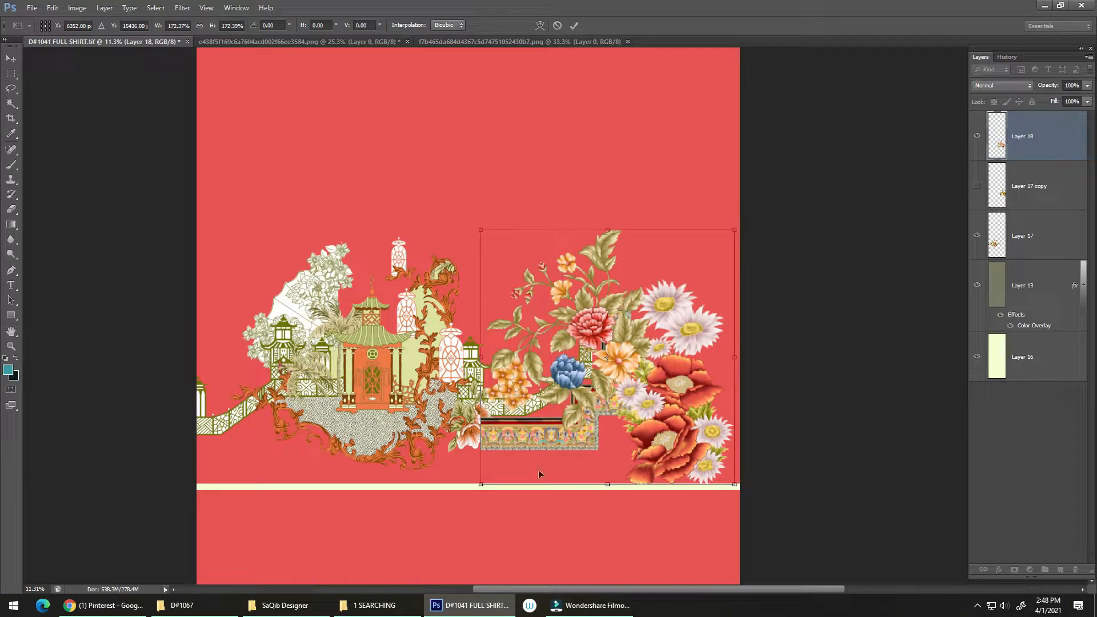
key("Escape")
Transform the flower bouquet on Layer 18 and position its patterned border against the far end of the pagoda's fence
left_click_drag(642, 374, 617, 382)
key("ctrl+t")
left_click_drag(690, 434, 718, 437)
left_click_drag(670, 422, 699, 418)
key("Return")
Duplicate the flower bouquet over the pagoda and send the copy beneath Layer 17
left_click_drag(697, 418, 740, 481)
left_click_drag(633, 440, 431, 351)
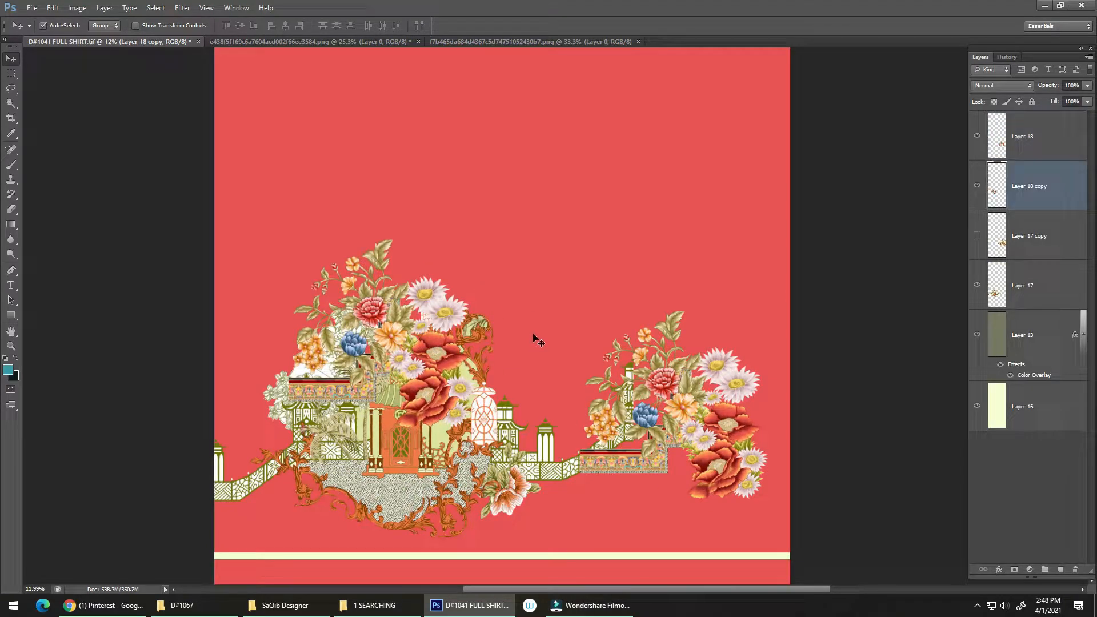
key("ctrl+bracketleft")
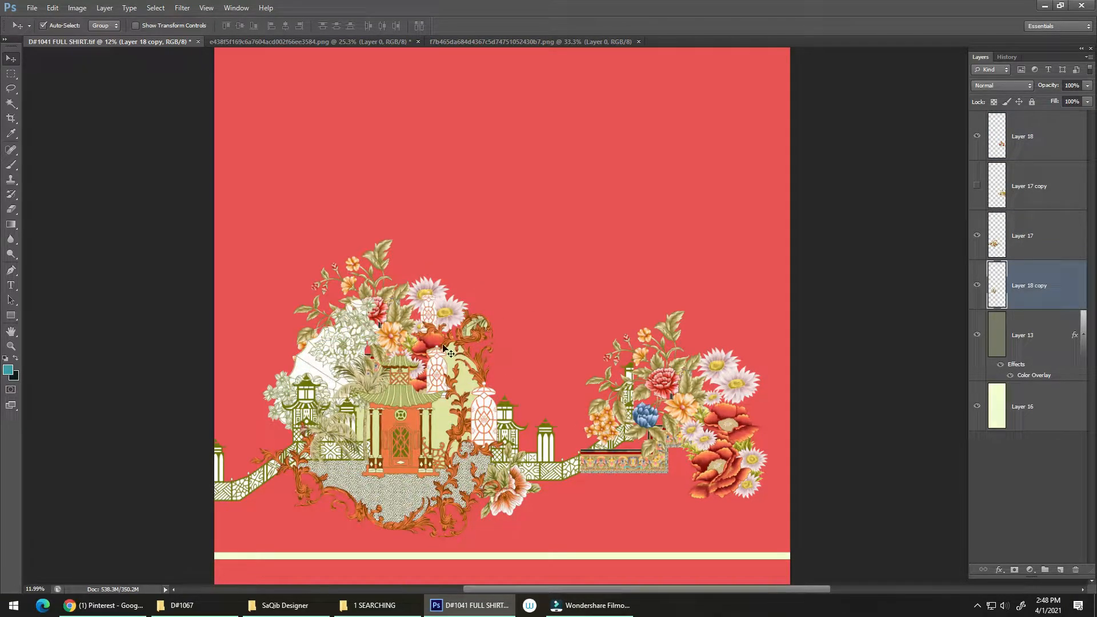
Enlarge Layer 18 copy so its flowers spread out behind the pagoda and lanterns toward the fence
key("ctrl+t")
left_click_drag(478, 239, 559, 280)
key("Return")
Set Layer 18 copy to the Luminosity blend mode at 36% opacity and save the shirt file
left_click(1003, 85)
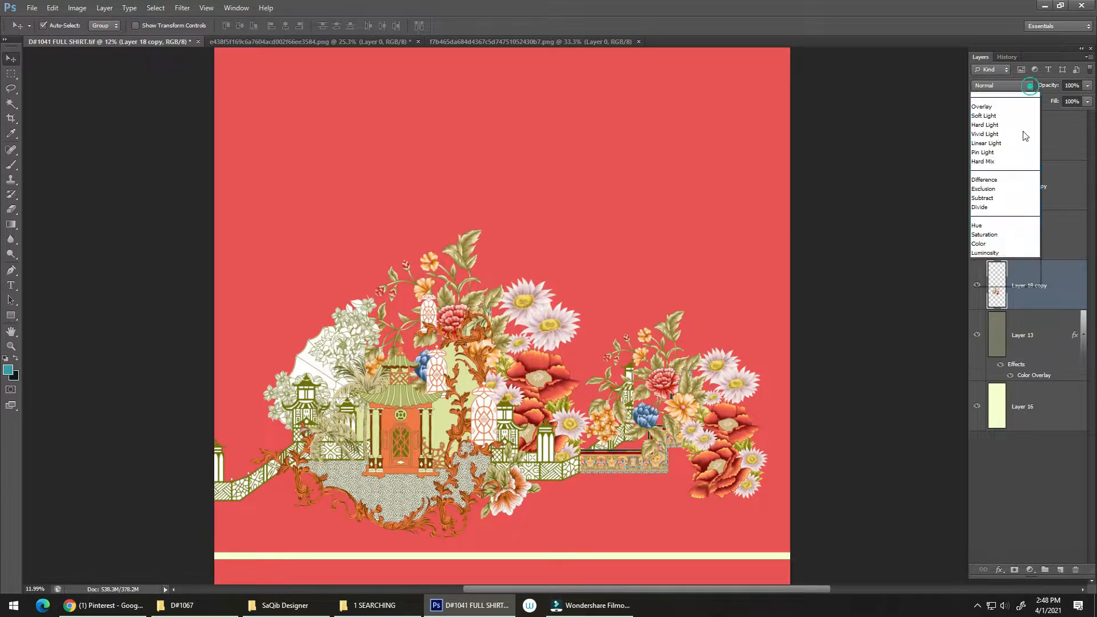
left_click(1013, 381)
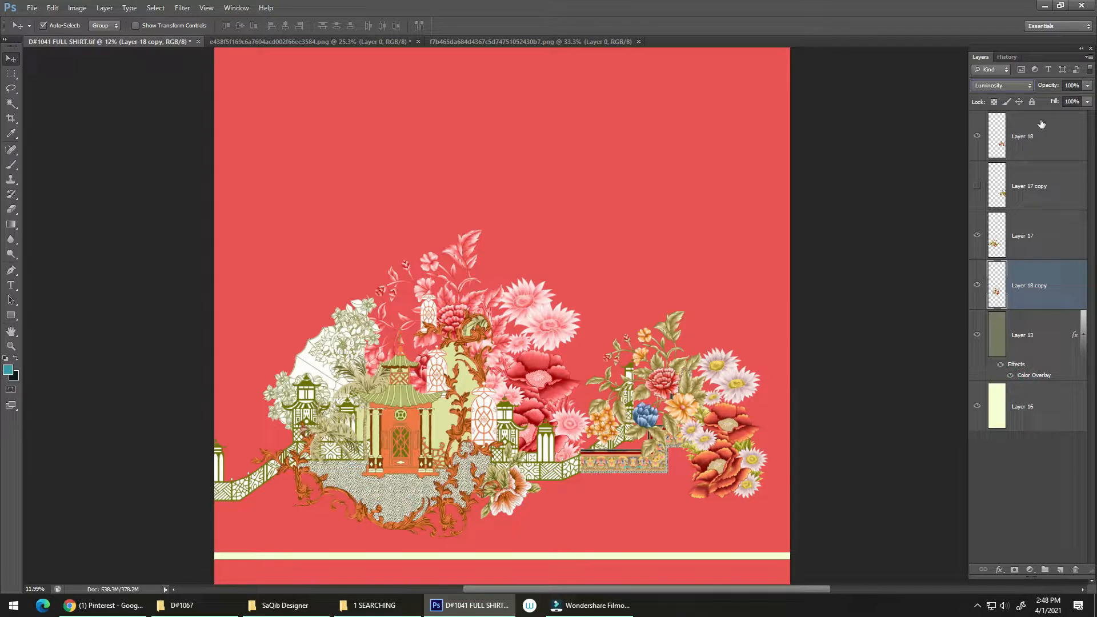
left_click_drag(1088, 87, 1062, 98)
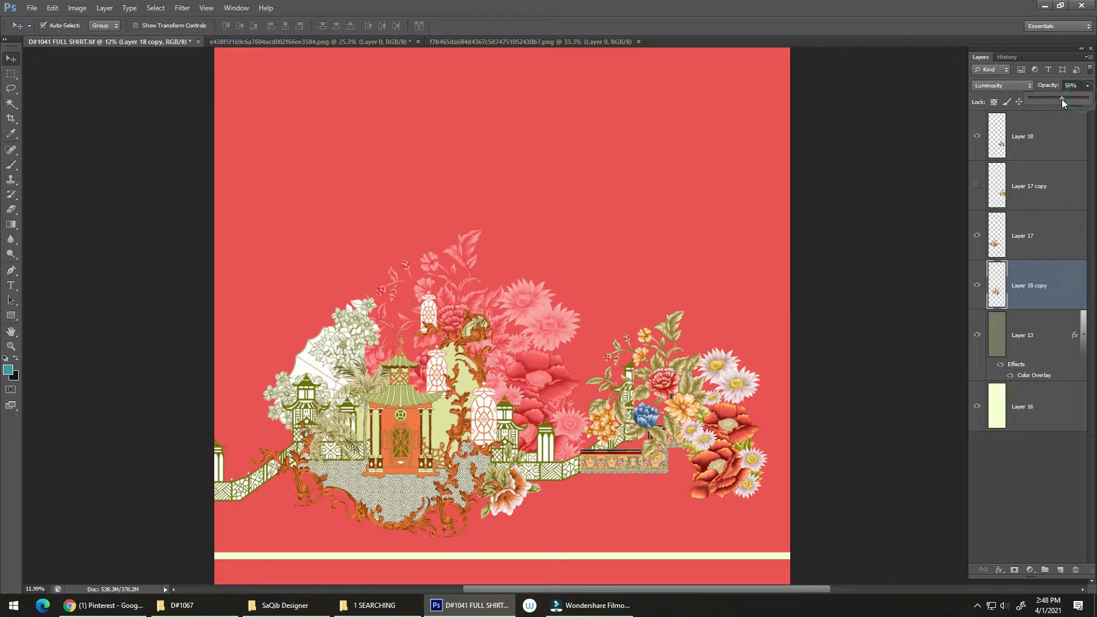
scroll(552, 354, "up", 1)
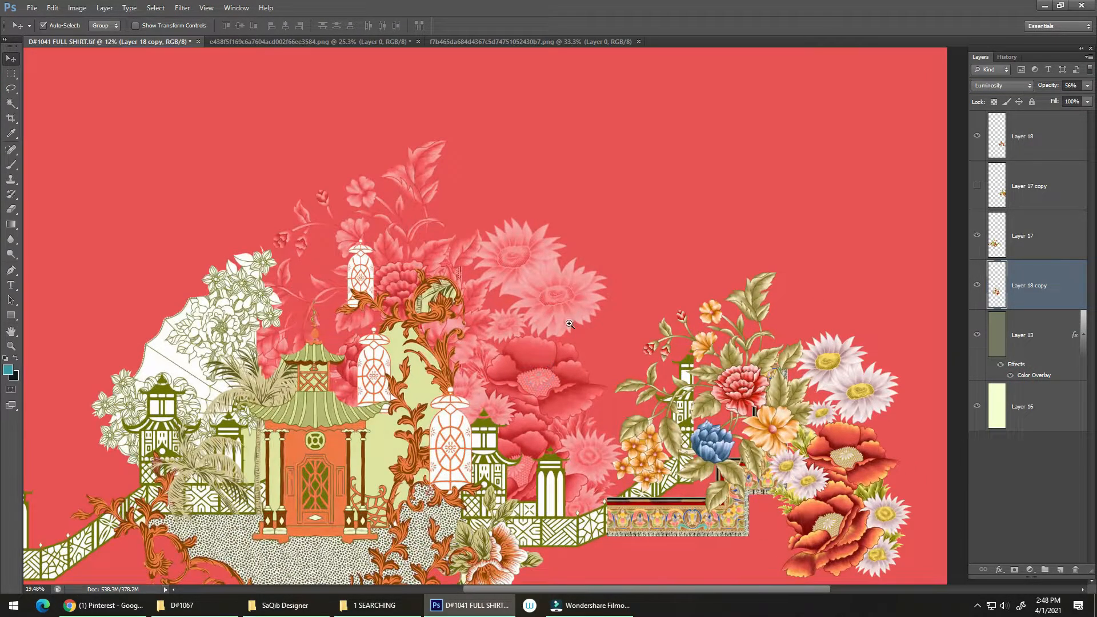
left_click(1087, 87)
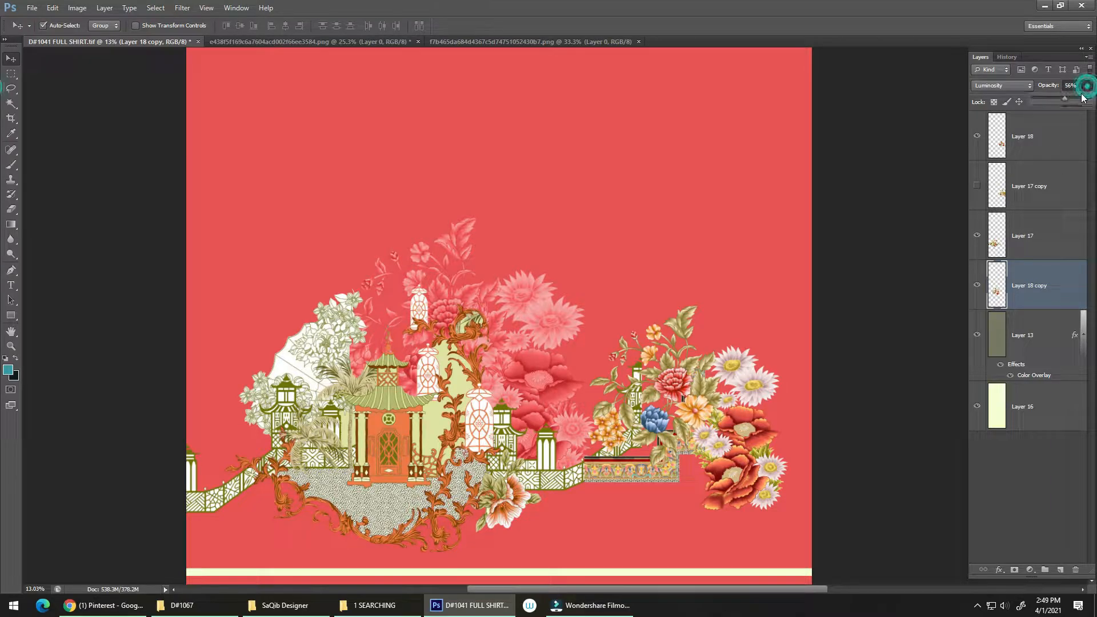
left_click_drag(1054, 101, 1054, 101)
key("ctrl+s")
left_click(552, 395, "ctrl")
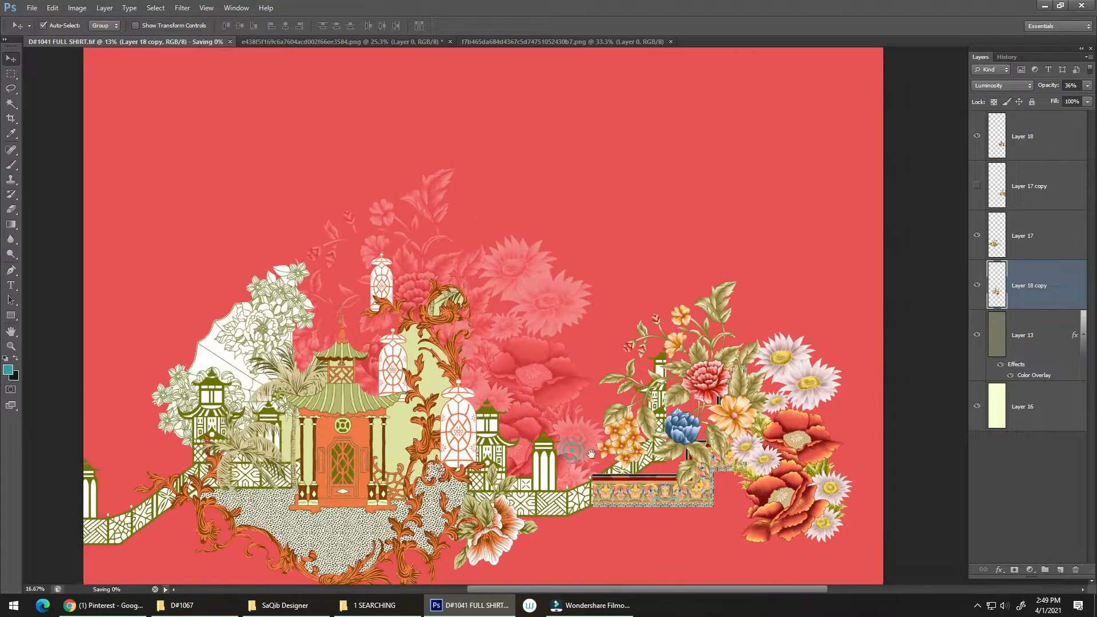
left_click_drag(567, 448, 512, 383)
left_click(566, 374, "ctrl")
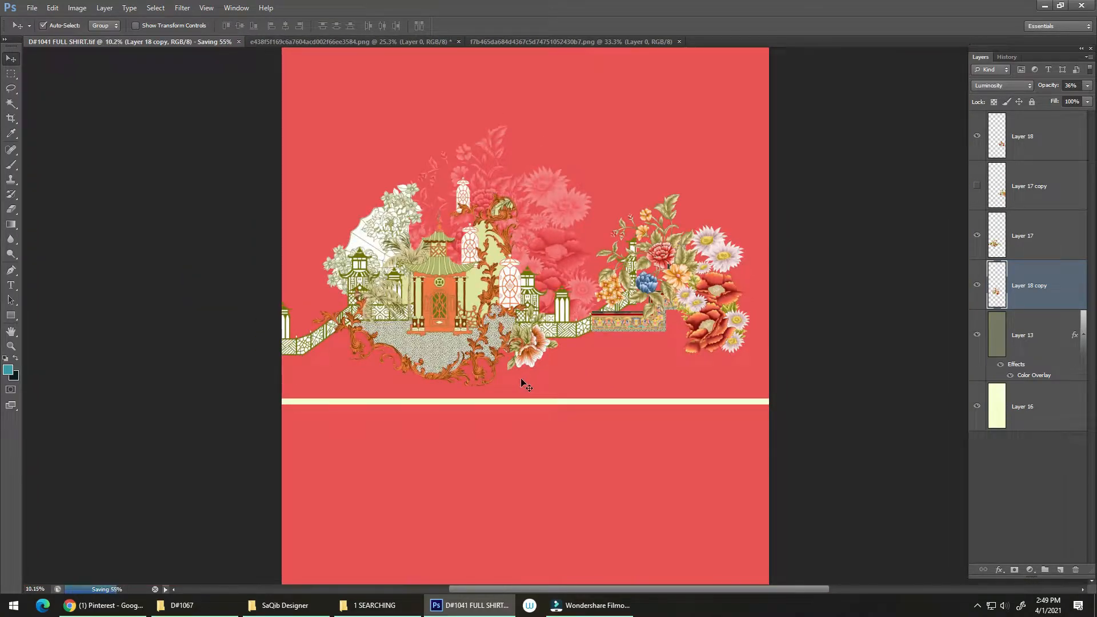
Add a layer above Layer 13 and fill a full-width band above the cream stripe with olive green sampled from the pagoda roof
left_click(1058, 570)
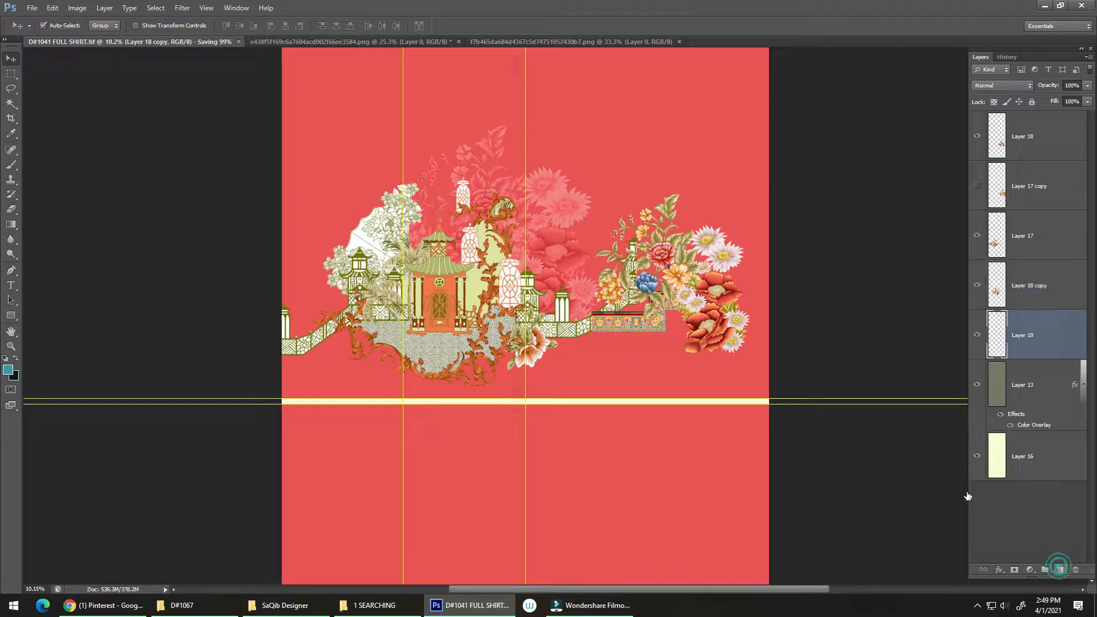
key("m")
left_click_drag(254, 325, 801, 400)
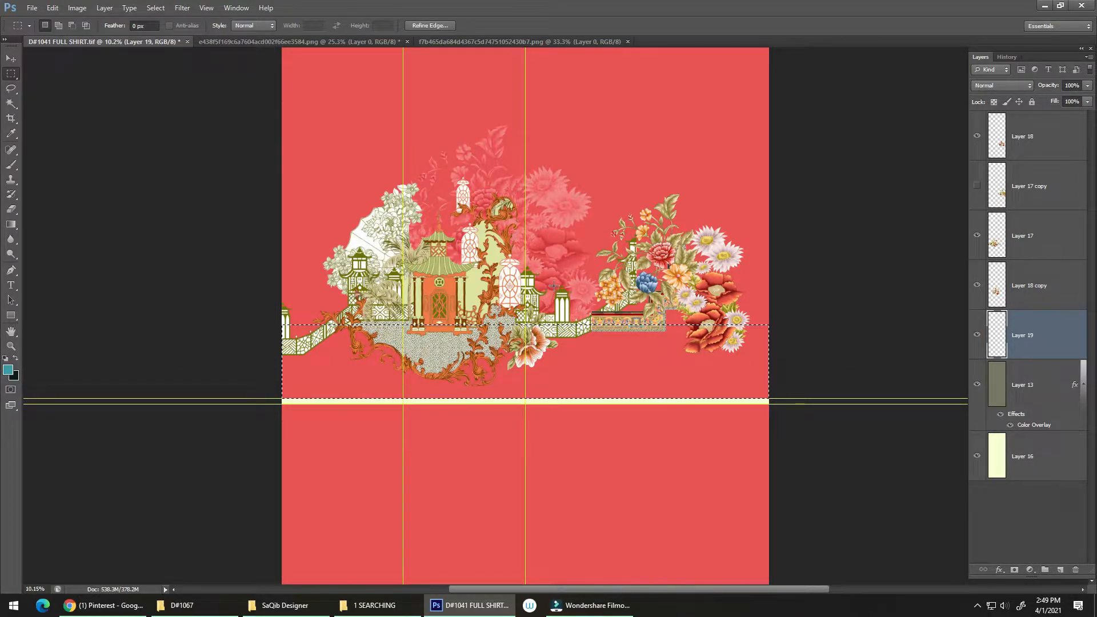
key("i")
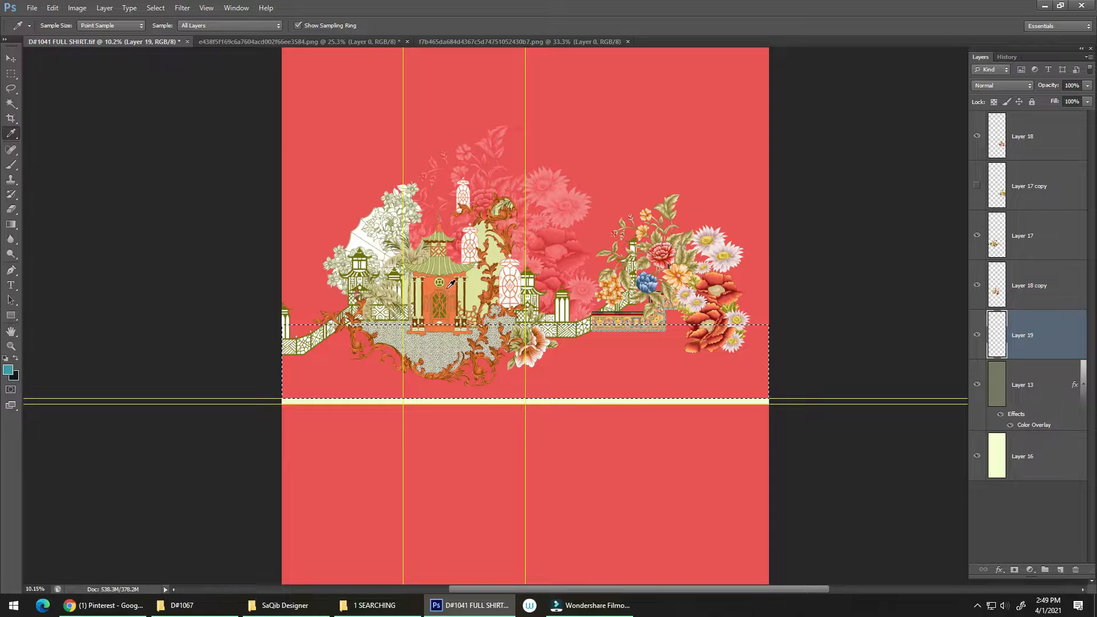
left_click(450, 267)
key("alt+BackSpace")
Erase the olive green showing above the sloping fence near the shirt's edge on Layer 19 with a 500 px eraser
scroll(373, 350, "up", 5)
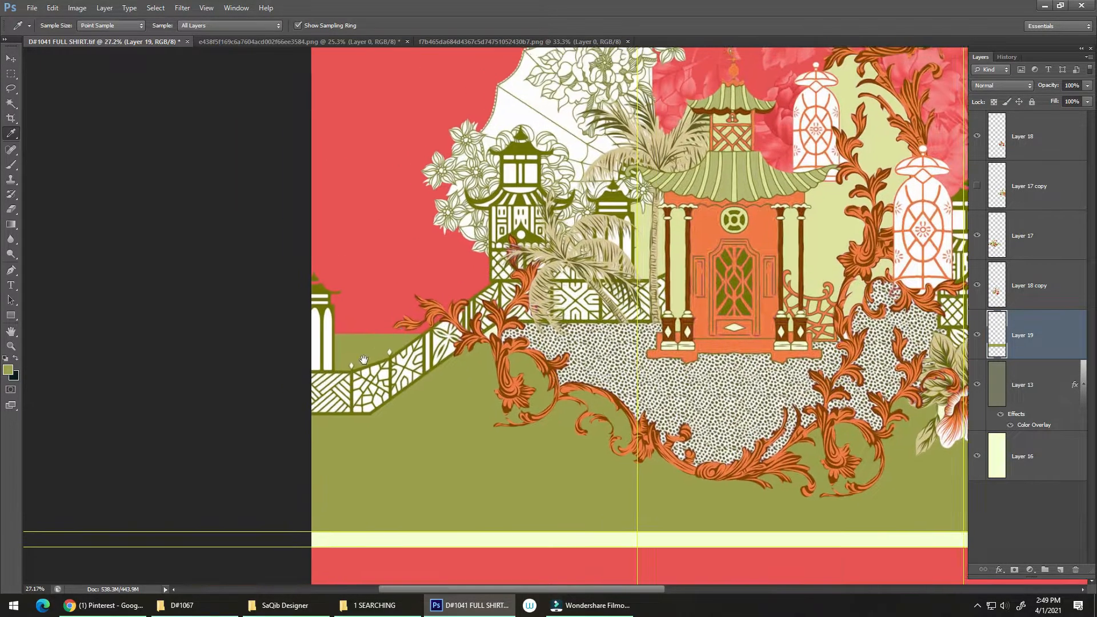
key("e")
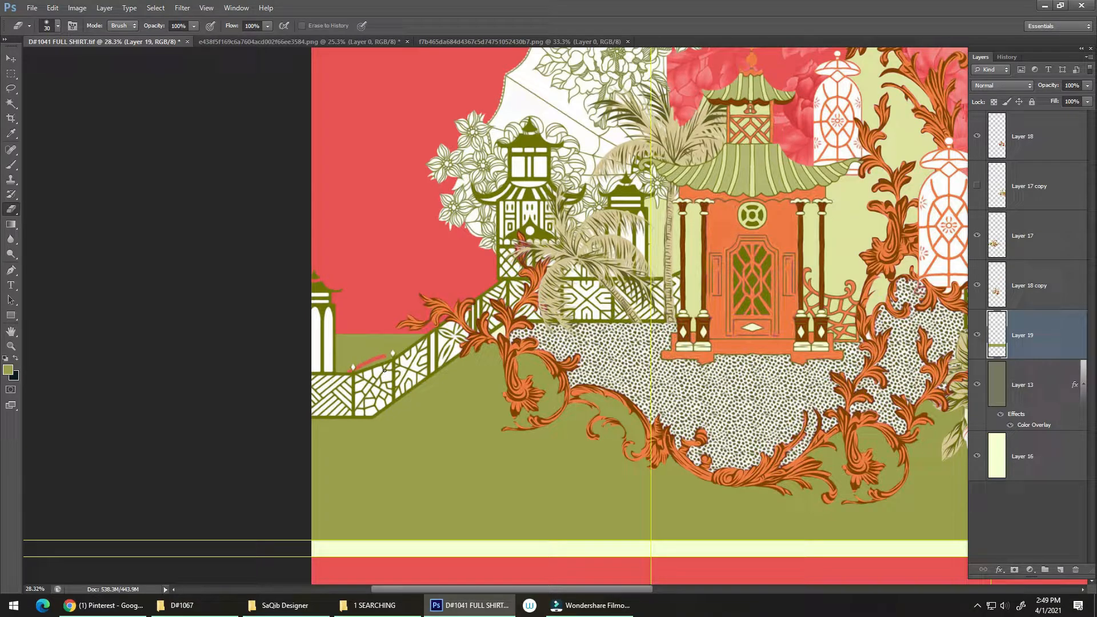
key("]")
key("]")
key("]")
key("]")
key("]")
key("]")
mouse_move(345, 357)
left_mouse_down()
mouse_move(394, 319)
mouse_move(340, 330)
mouse_move(401, 338)
left_mouse_up()
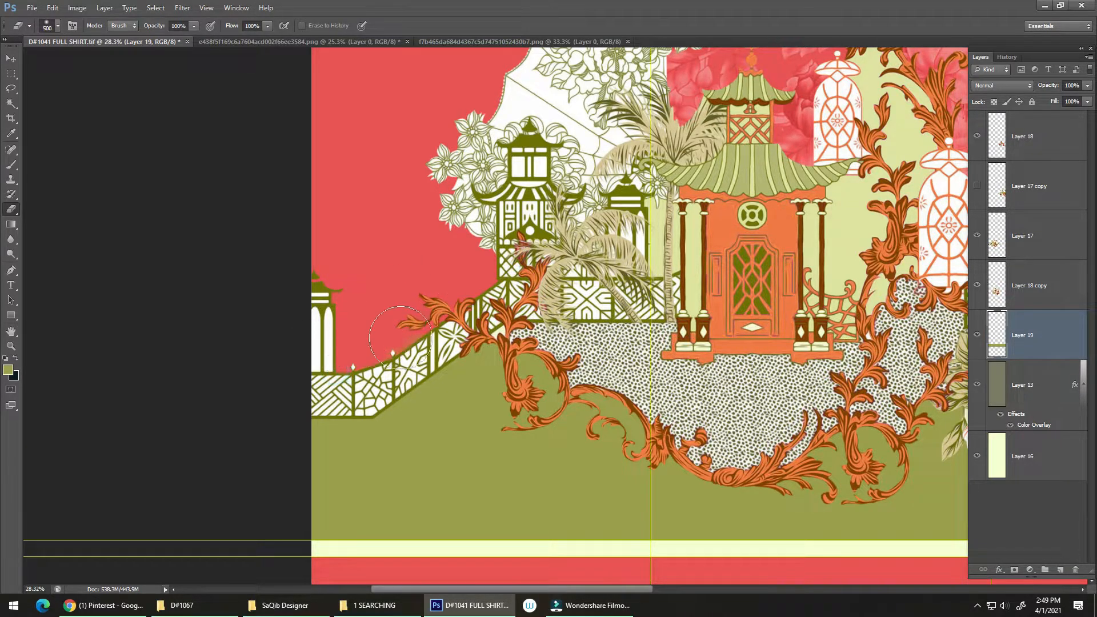
Switch the eraser to a hard round tip, and paint olive green into the gap beside the patterned border's corner with a 300 px brush
scroll(426, 313, "right", 10)
right_click(483, 321)
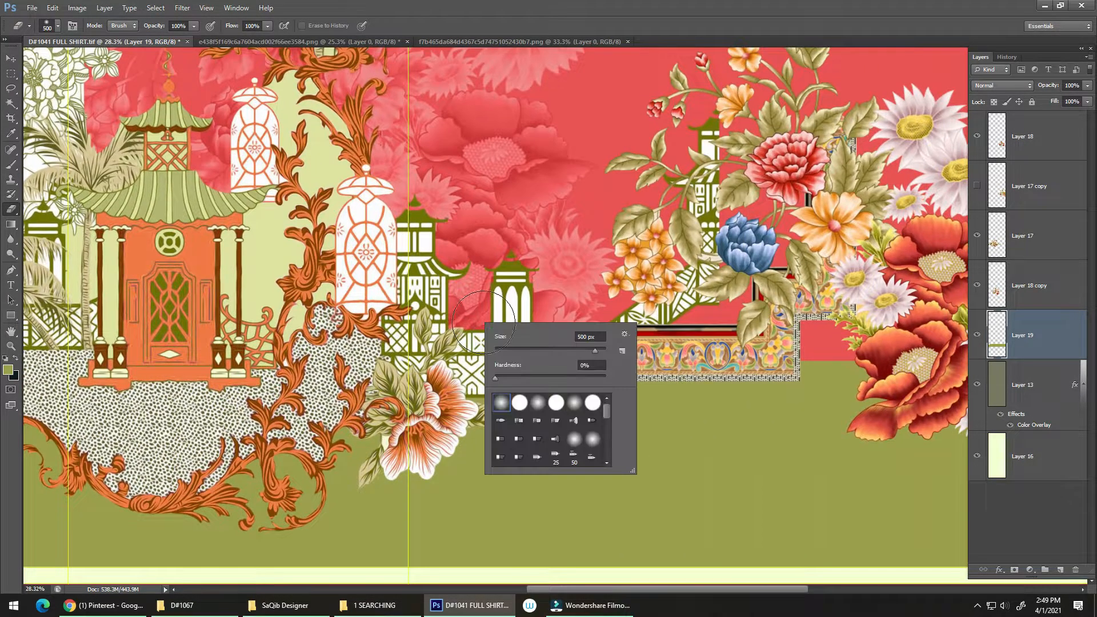
double_click(521, 403)
left_click_drag(587, 384, 401, 328)
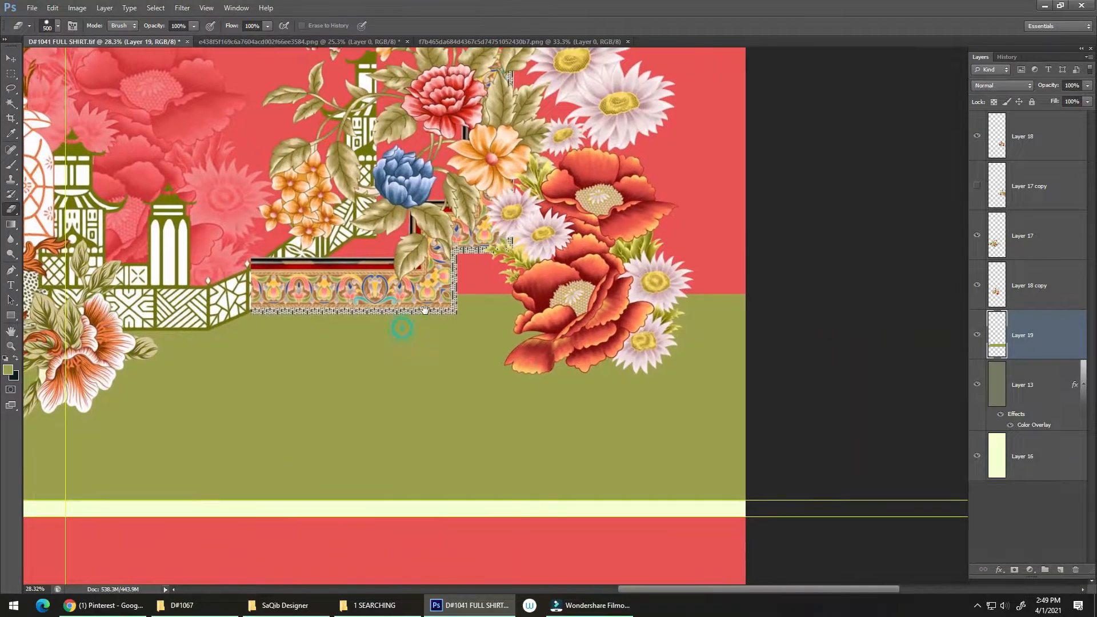
key("b")
left_click(474, 349)
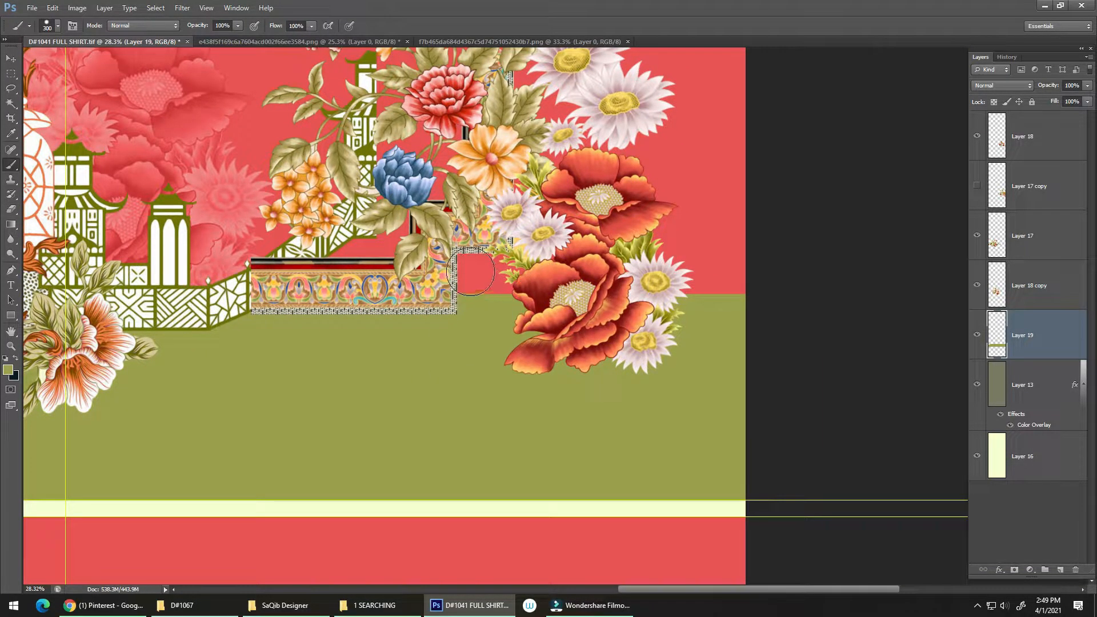
mouse_move(470, 271)
left_mouse_down()
mouse_move(513, 279)
mouse_move(521, 316)
mouse_move(485, 368)
mouse_move(449, 348)
mouse_move(498, 394)
left_mouse_up()
Shift the flower bouquet on Layer 18 slightly toward the pagoda so its patterned border closes up against the end of the fence panel
scroll(474, 360, "down", 5)
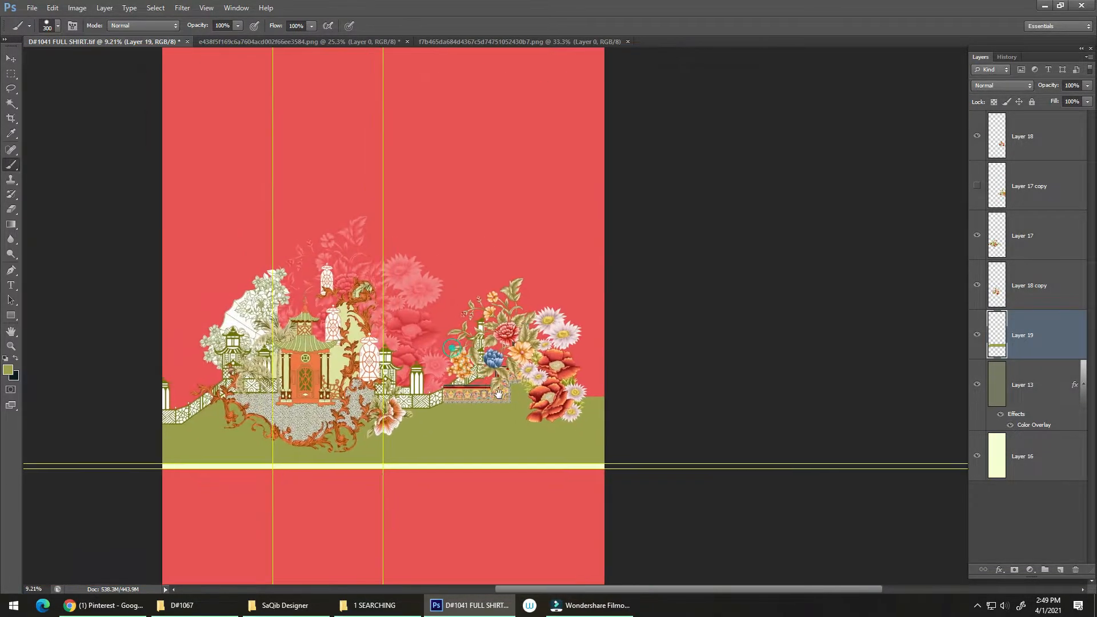
scroll(474, 366, "up", 2)
key("v")
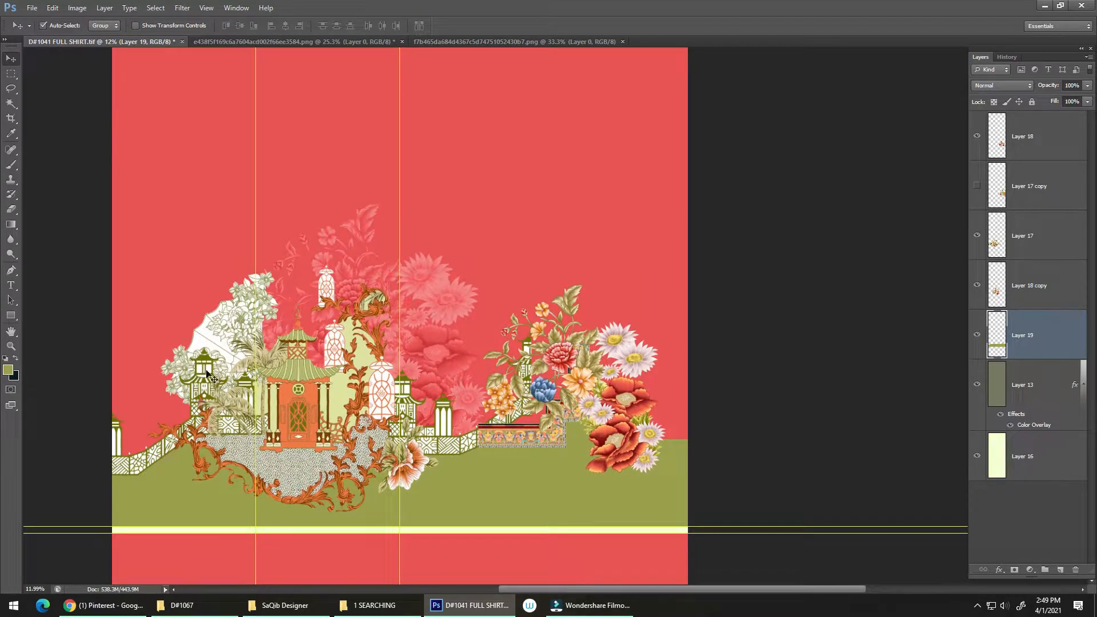
left_click(157, 451)
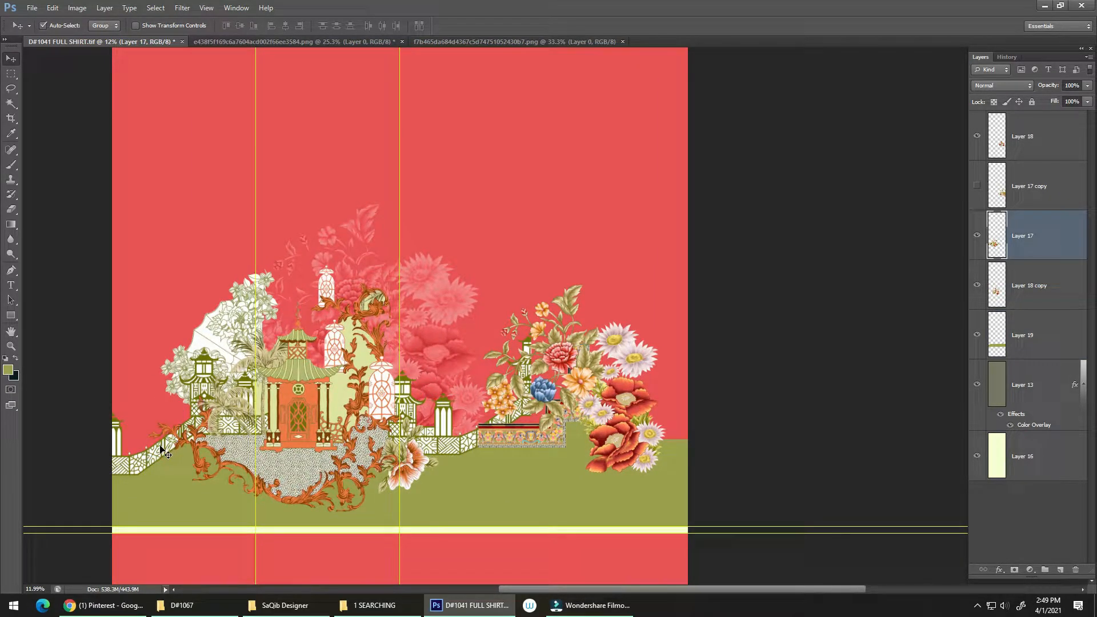
scroll(473, 444, "up", 5)
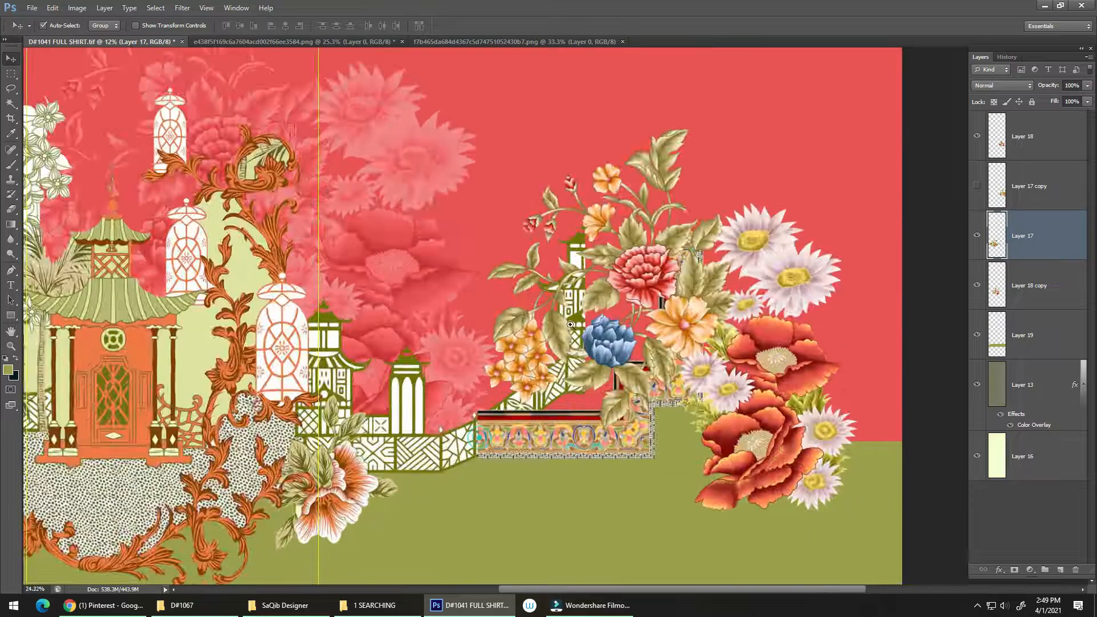
scroll(476, 409, "down", 4)
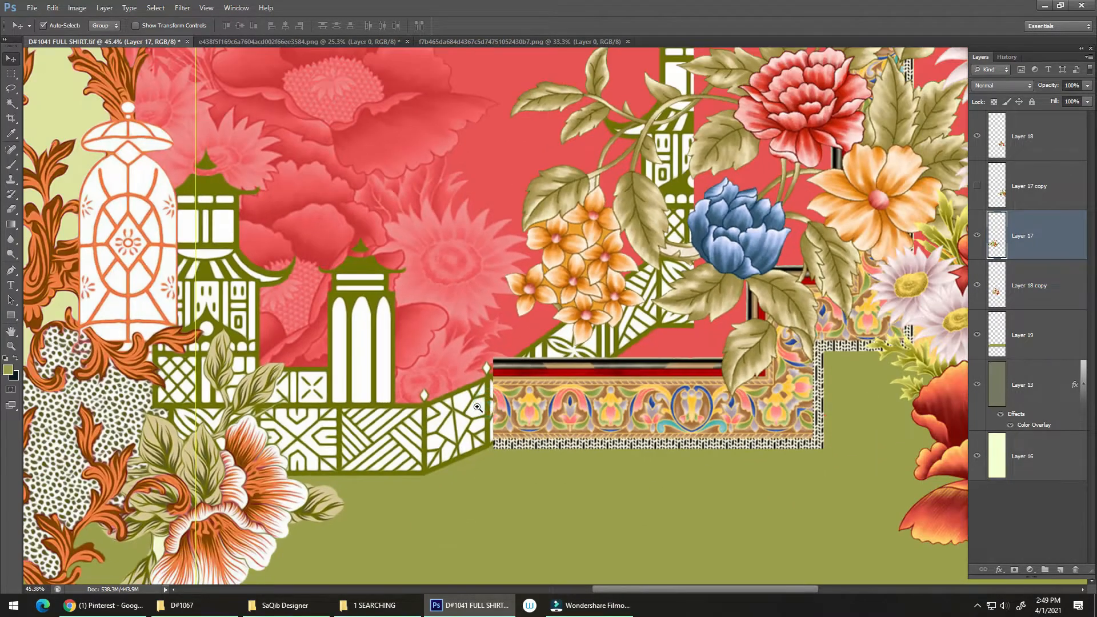
scroll(490, 415, "up", 4)
scroll(509, 398, "up", 2)
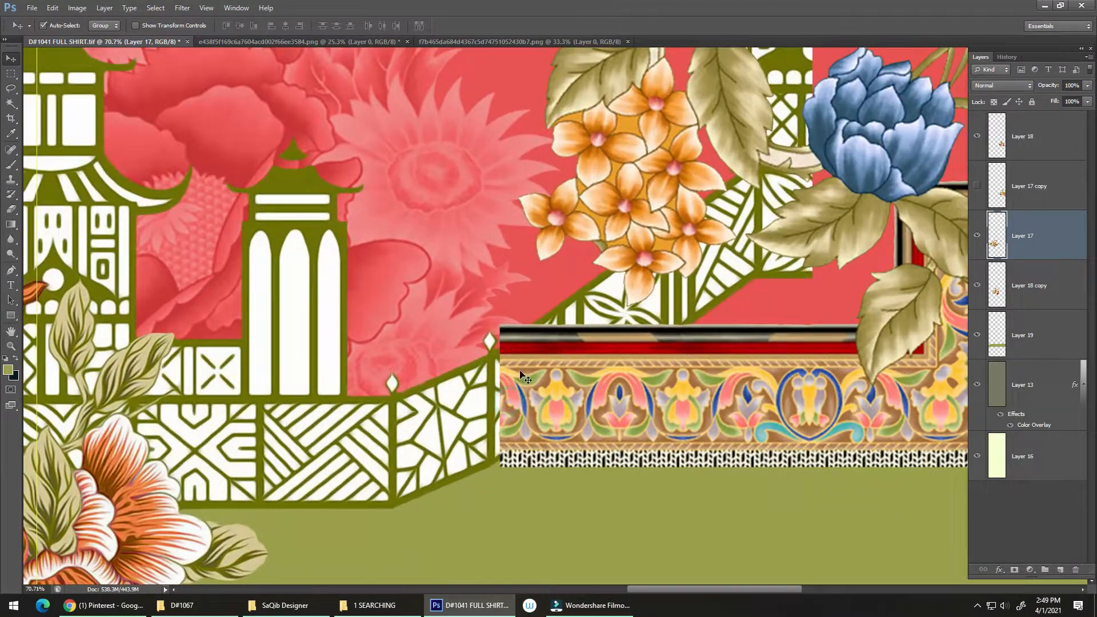
left_click_drag(528, 380, 516, 381)
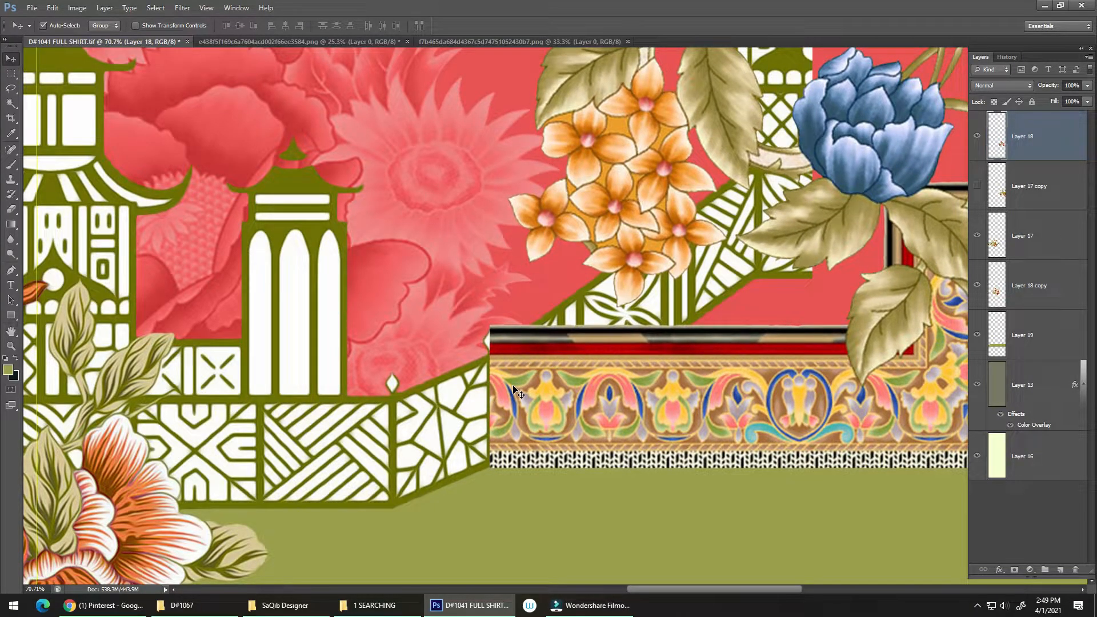
Copy the upper orange scrollwork and its lanterns from Layer 17 onto a new layer and move the copy over the bouquet's patterned border
scroll(494, 420, "down", 8)
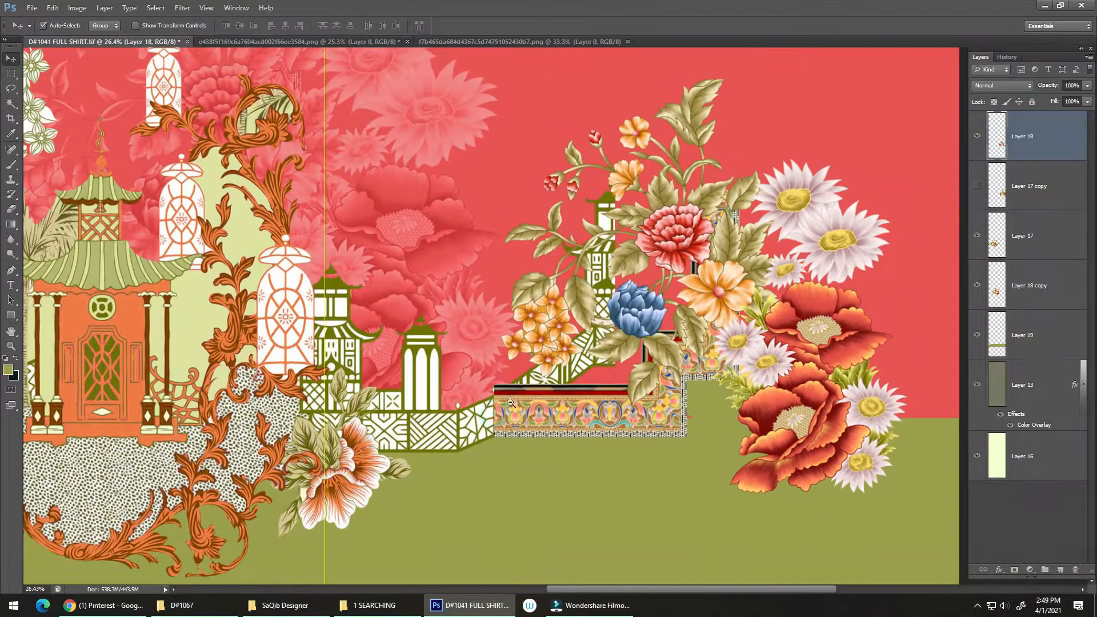
scroll(385, 381, "up", 3)
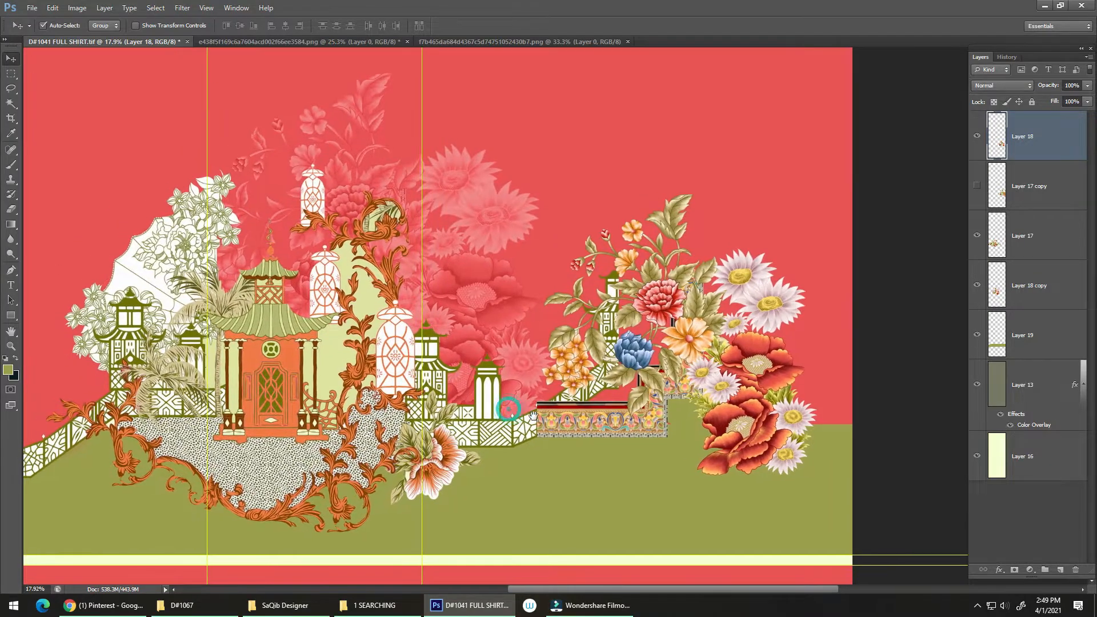
scroll(245, 105, "down", 2)
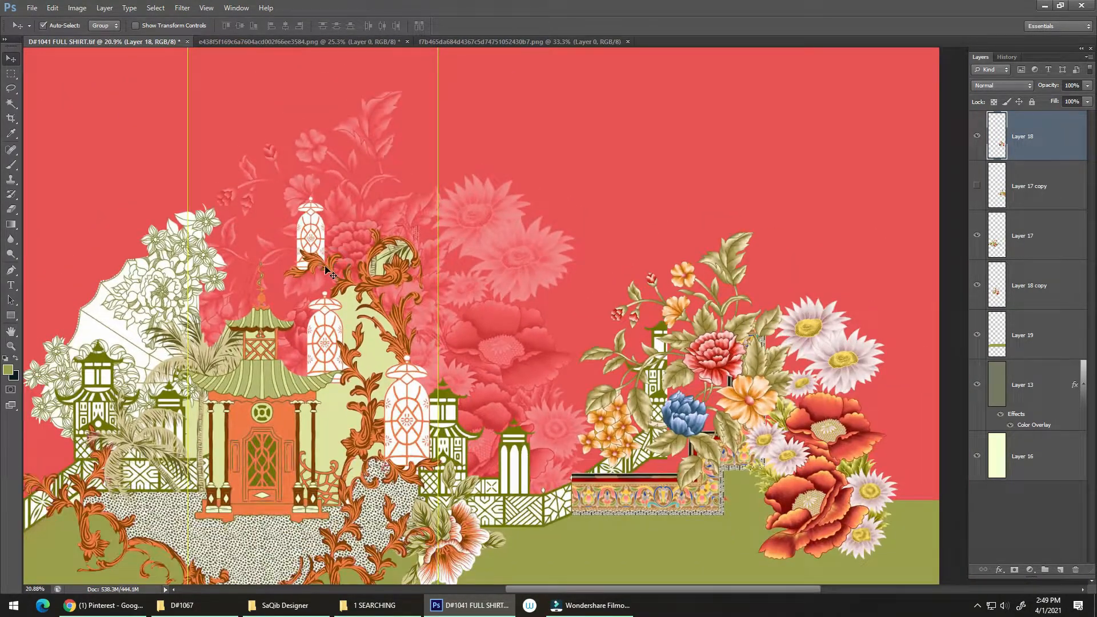
left_click(326, 273)
scroll(327, 273, "down", 1)
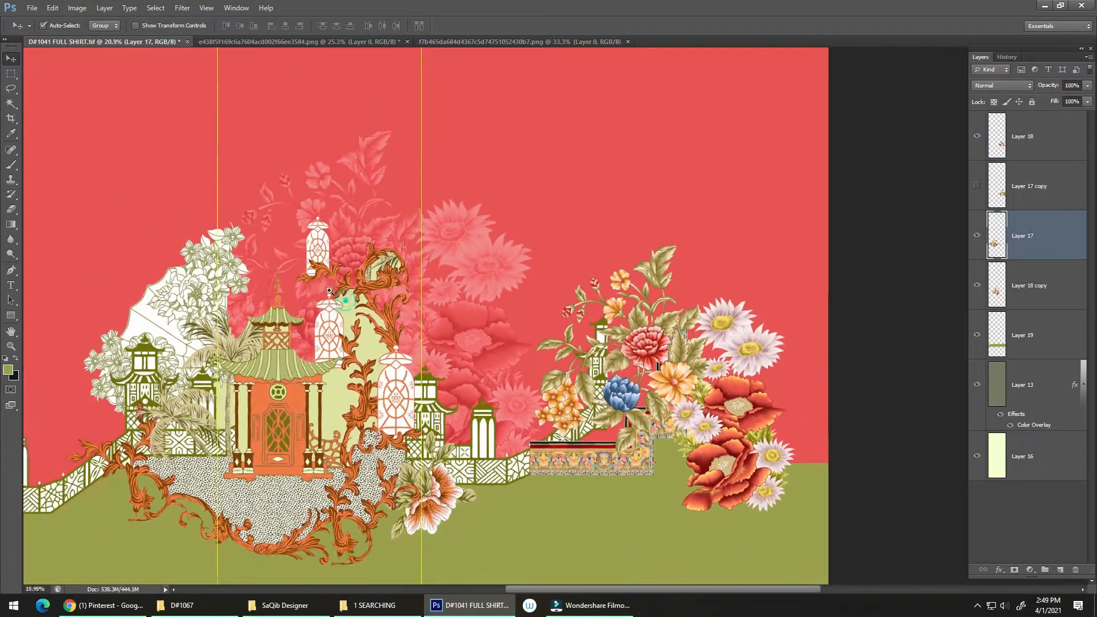
key("l")
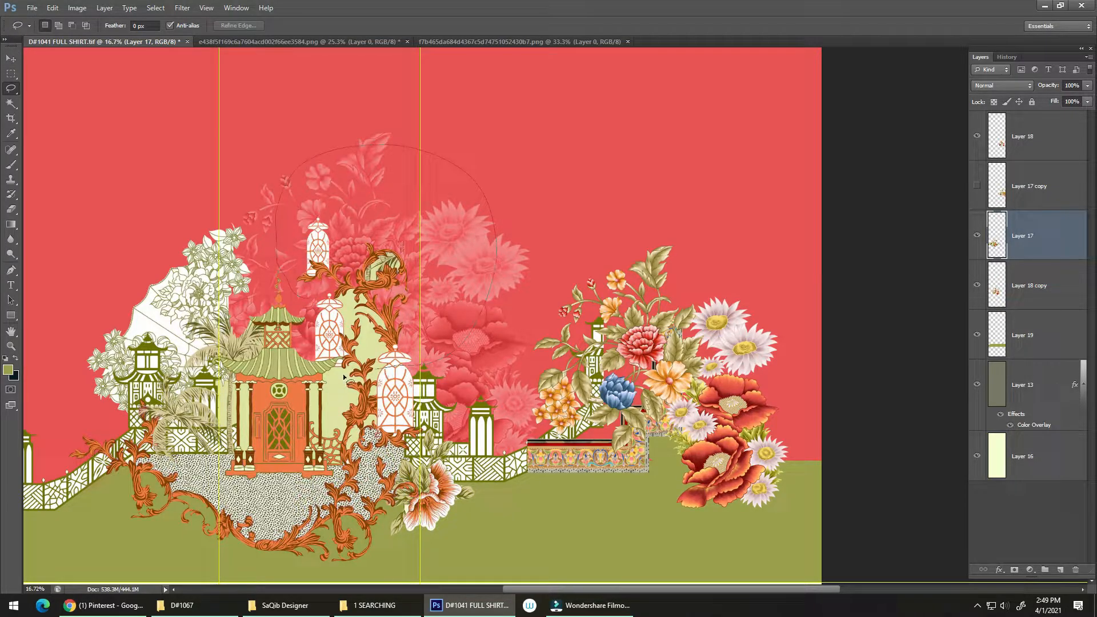
left_click_drag(343, 377, 339, 377)
key("ctrl+j")
key("ctrl+t")
mouse_move(395, 289)
left_mouse_down()
mouse_move(535, 365)
mouse_move(557, 413)
left_mouse_up()
key("Return")
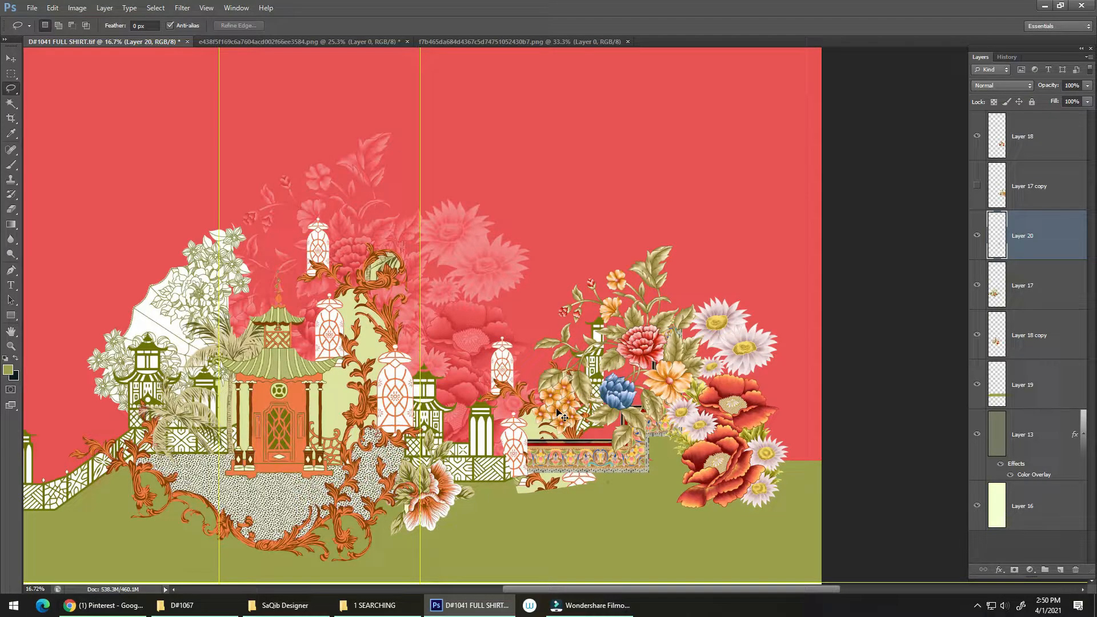
Bring Layer 20 above Layer 18 and position the scroll ornament over the joint between the fence and the patterned border
key("ctrl+bracketright")
key("ctrl+bracketright")
left_click_drag(546, 470, 594, 469)
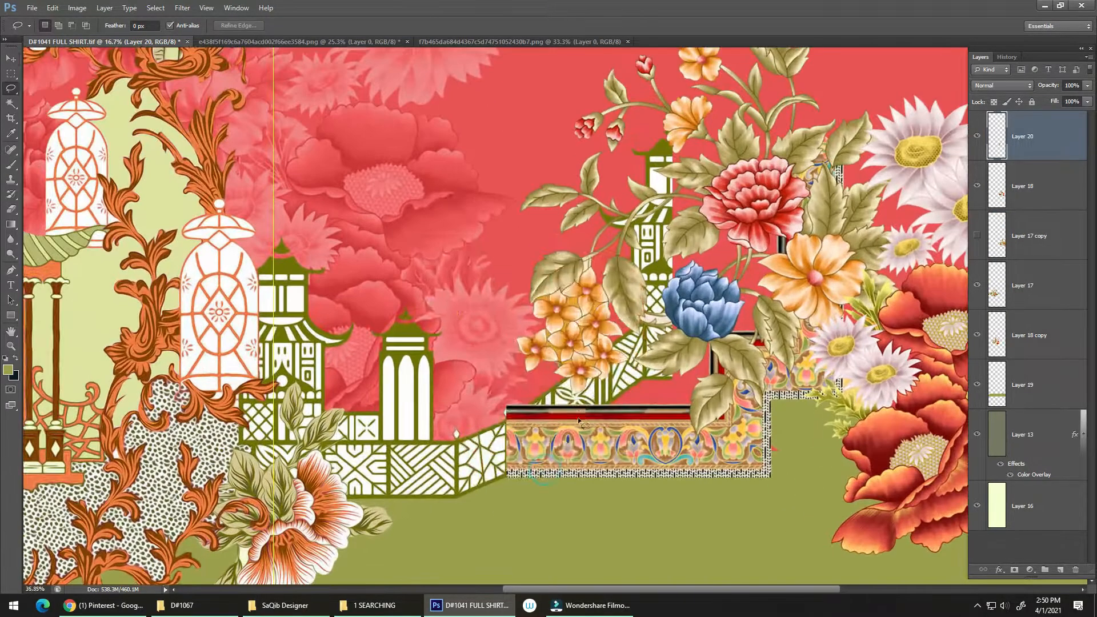
key("v")
left_click_drag(547, 340, 574, 458)
left_click_drag(560, 500, 571, 358)
left_click(558, 376, "alt")
Delete the pale green fill behind the copied scrollwork on Layer 20 using the Magic Wand at tolerance 20
key("w")
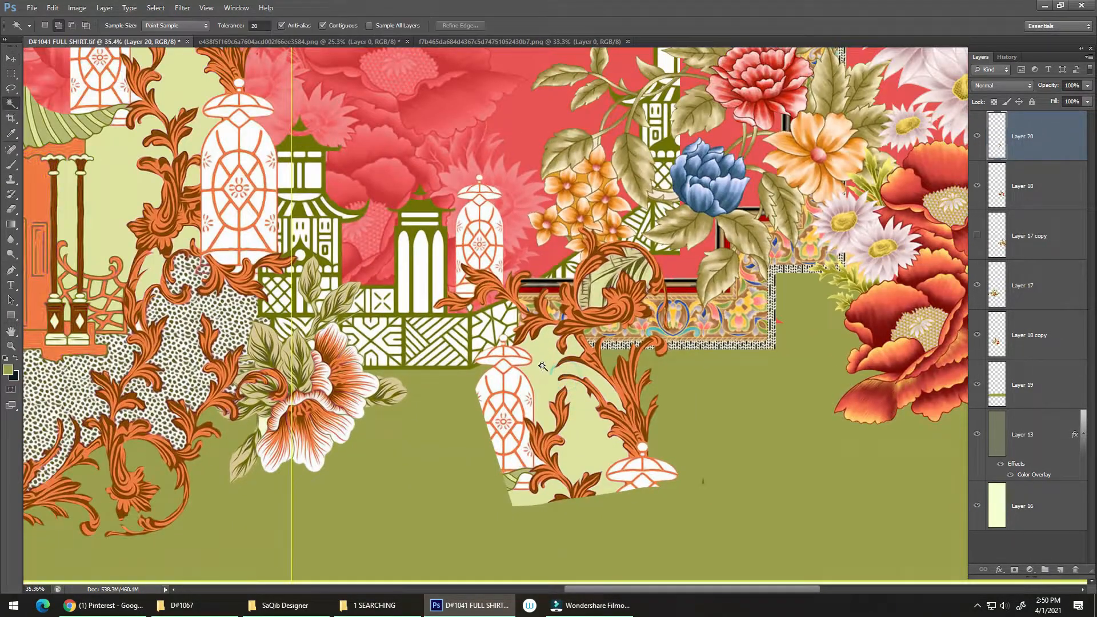
left_click(544, 361)
key("Delete")
key("ctrl+d")
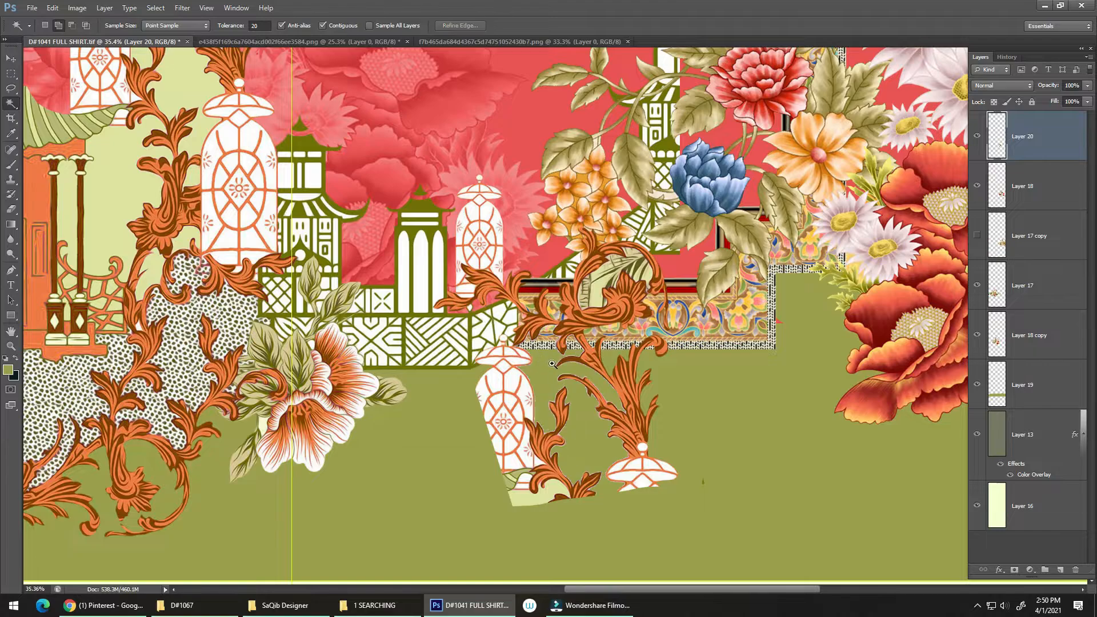
Lasso and delete the lower lantern with its scroll branch, plus the stray speck beside the ornament, on Layer 20
scroll(549, 368, "up", 2)
left_click(977, 607)
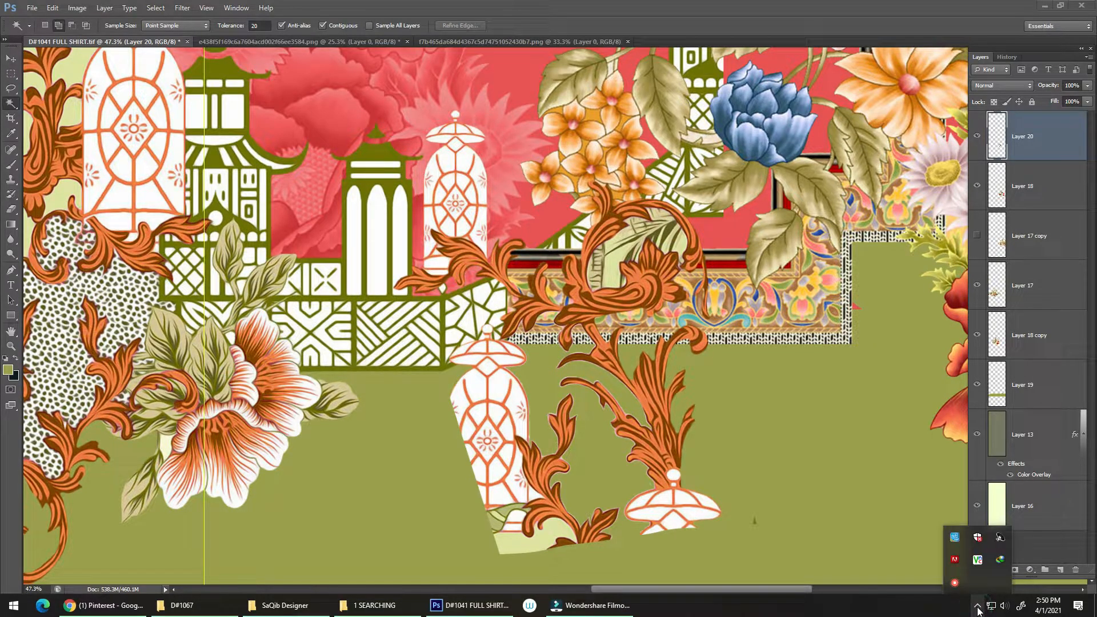
left_click(977, 608)
mouse_move(508, 378)
left_mouse_down()
mouse_move(468, 308)
mouse_move(491, 314)
mouse_move(498, 341)
mouse_move(530, 347)
mouse_move(541, 380)
left_mouse_up()
key("l")
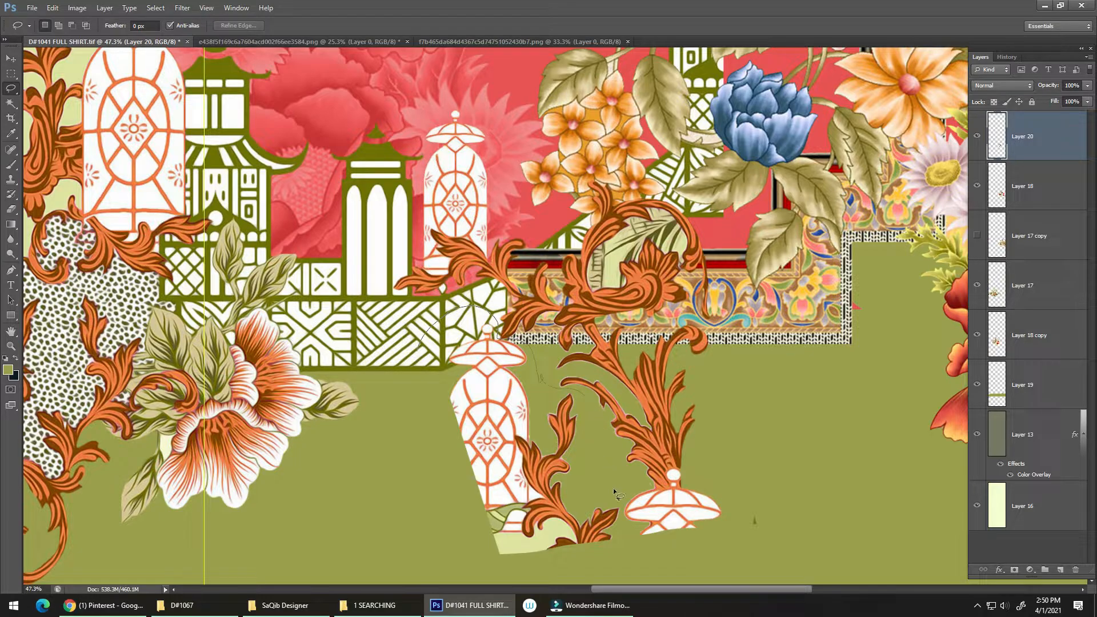
left_click_drag(402, 609, 341, 426)
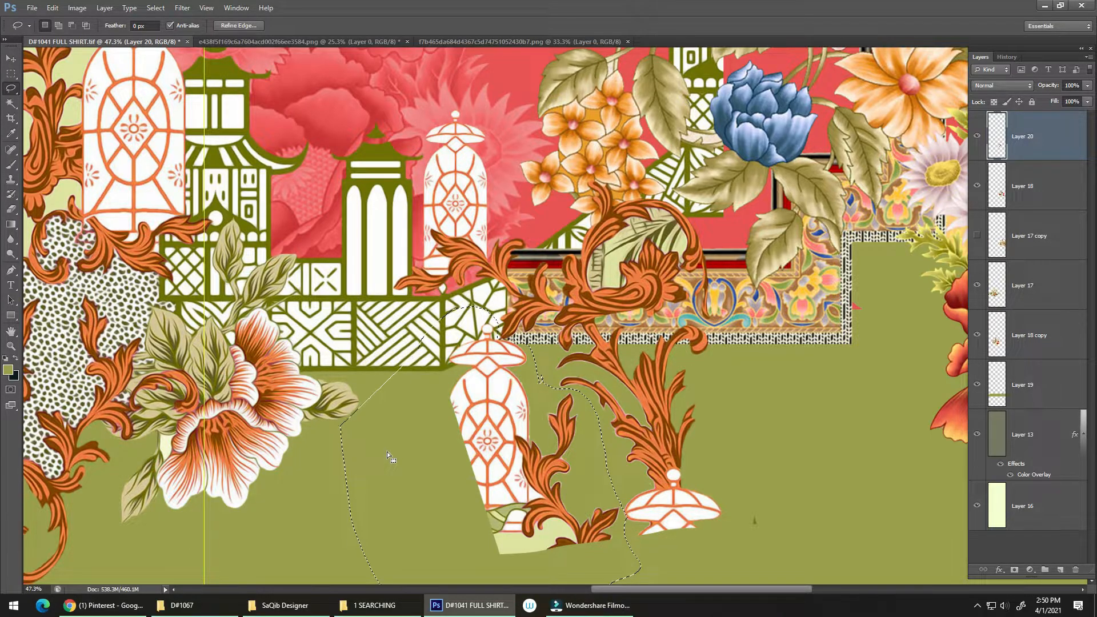
key("Delete")
key("ctrl+d")
left_click_drag(677, 479, 556, 364)
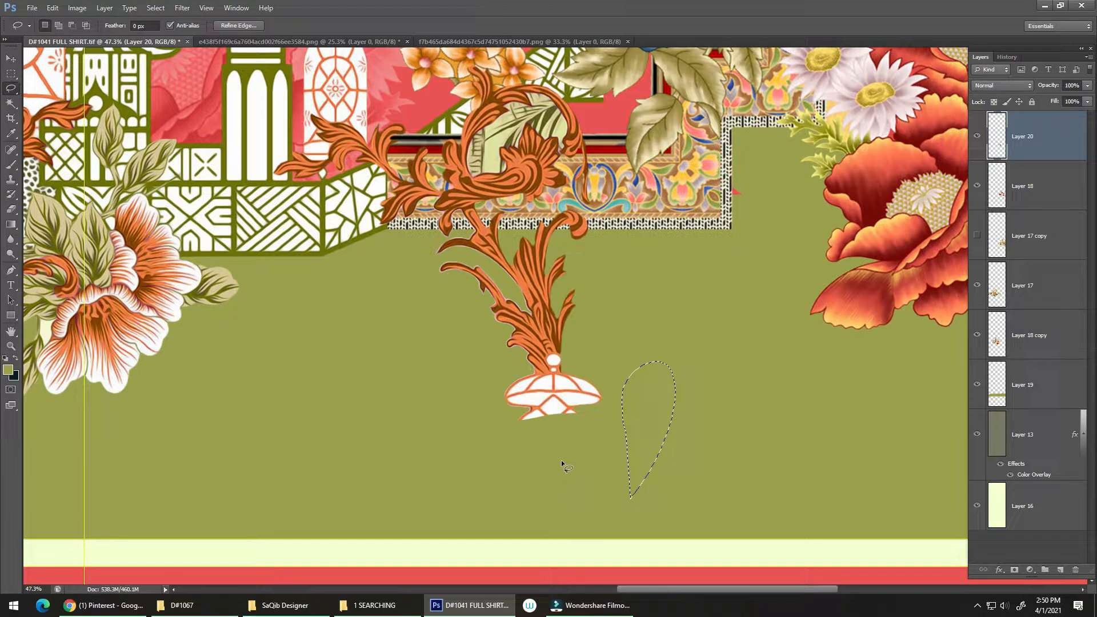
key("ctrl+d")
Fade out the lantern cap at the foot of the scroll ornament with a soft round 500 px eraser, and save the document
scroll(571, 434, "down", 5, "alt")
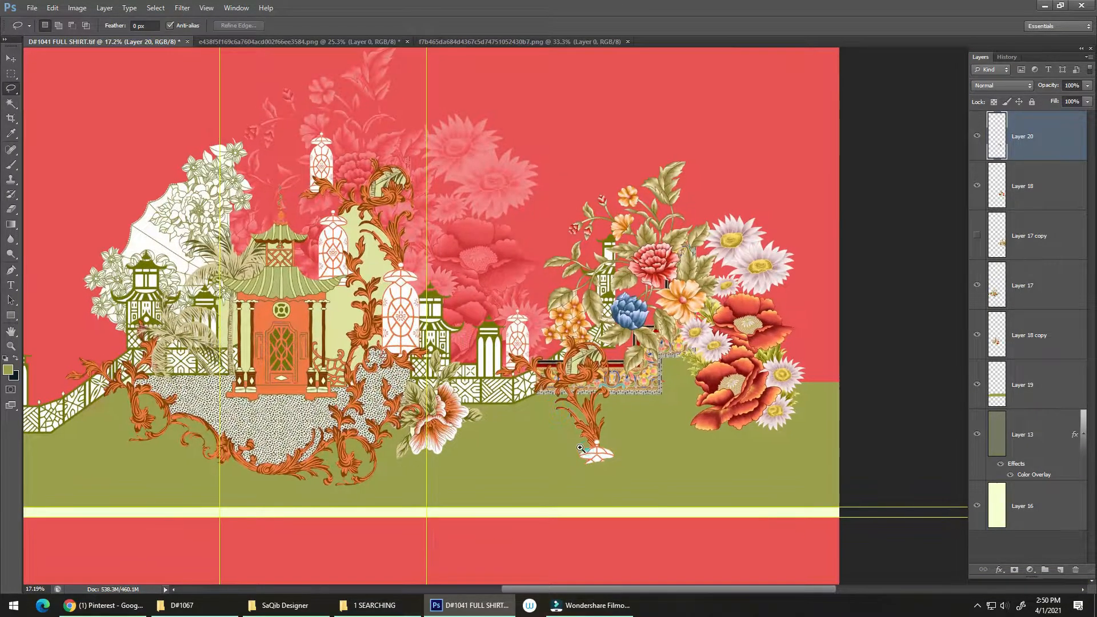
scroll(580, 448, "up", 5, "alt")
key("e")
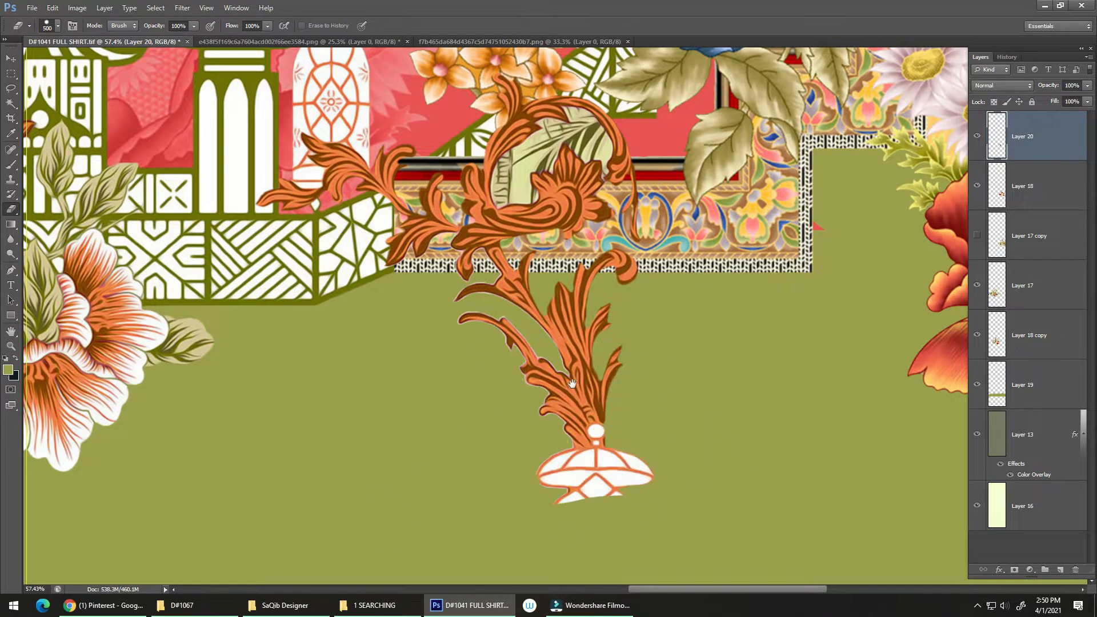
scroll(574, 388, "down", 3, "alt")
right_click(547, 393)
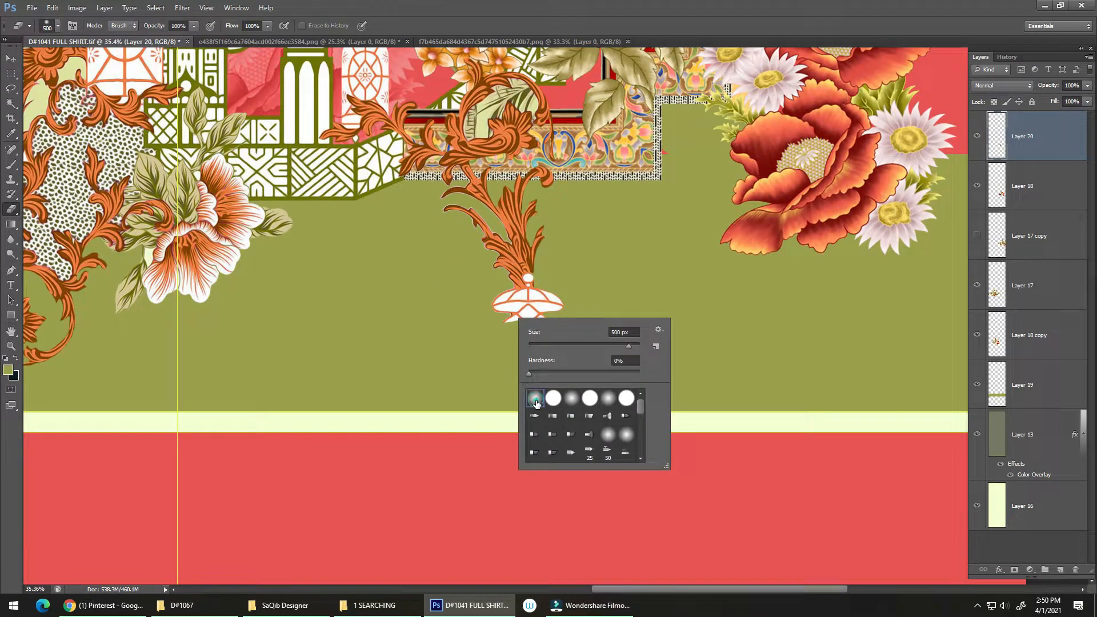
double_click(535, 403)
mouse_move(465, 319)
left_mouse_down()
mouse_move(496, 326)
mouse_move(610, 296)
left_mouse_up()
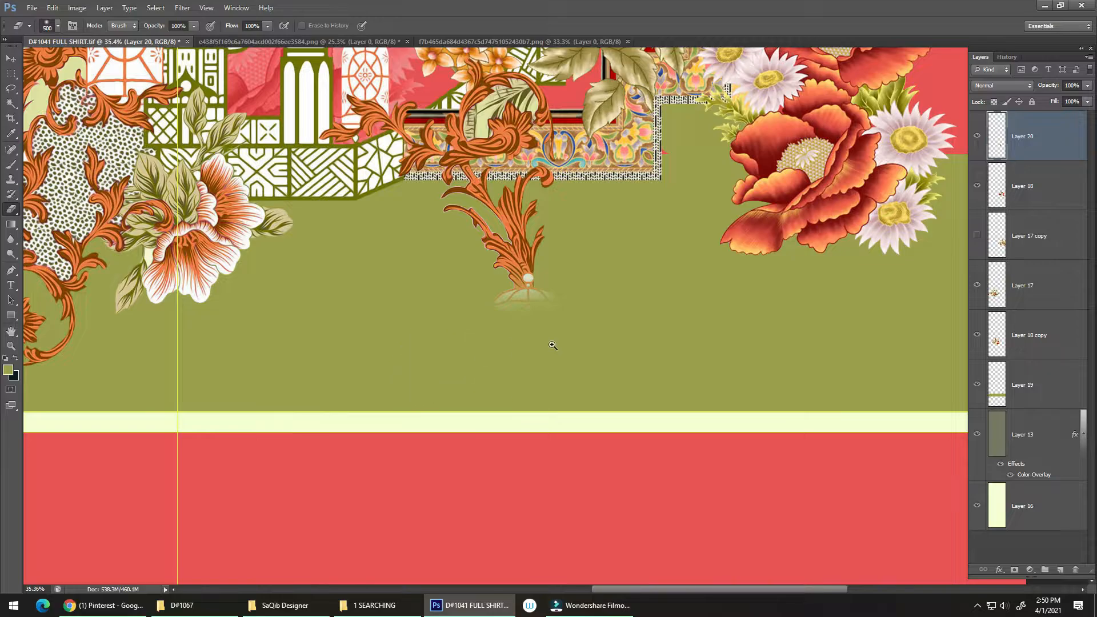
scroll(552, 346, "down", 3, "alt")
key("ctrl+s")
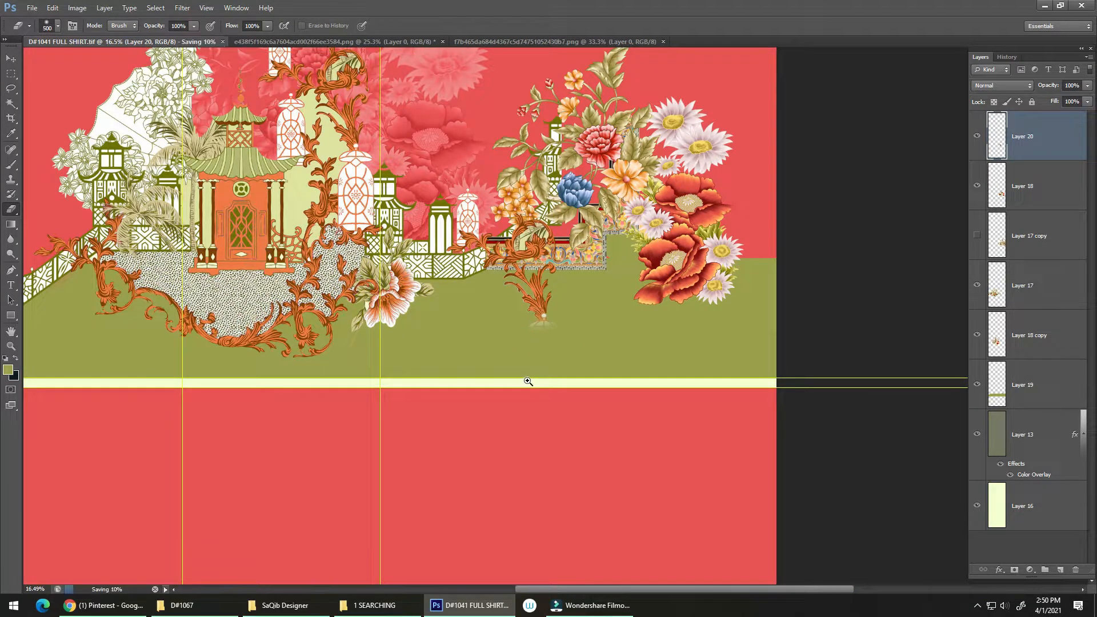
Copy the sloping fence section at the shirt's edge from Layer 17 to a new layer and place it at the opposite edge behind the flowers
scroll(531, 379, "down", 2)
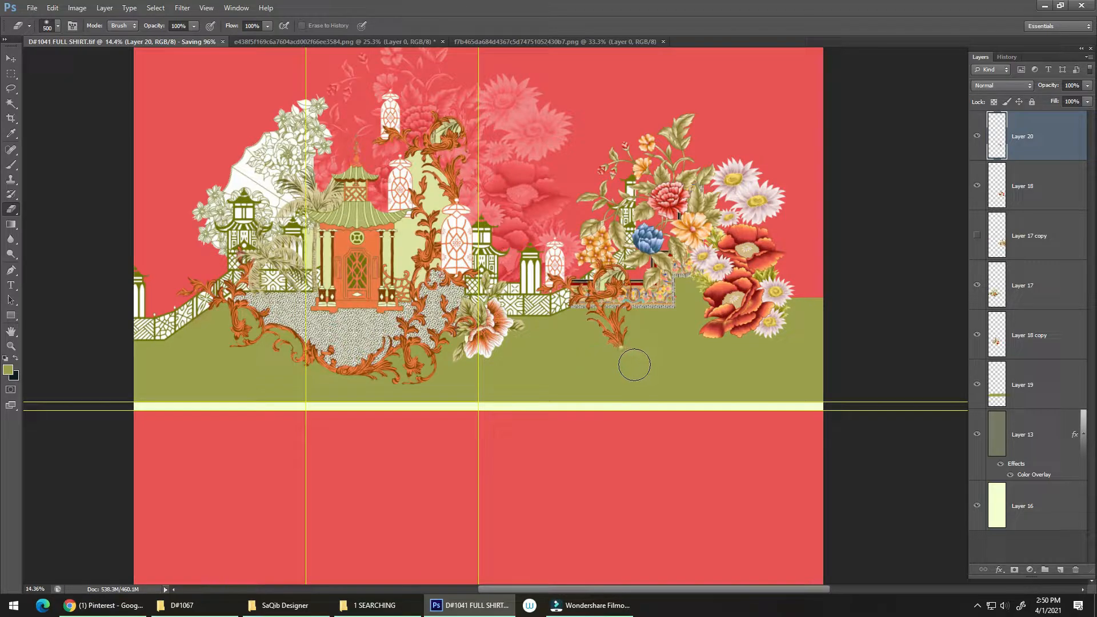
left_click_drag(600, 359, 563, 357)
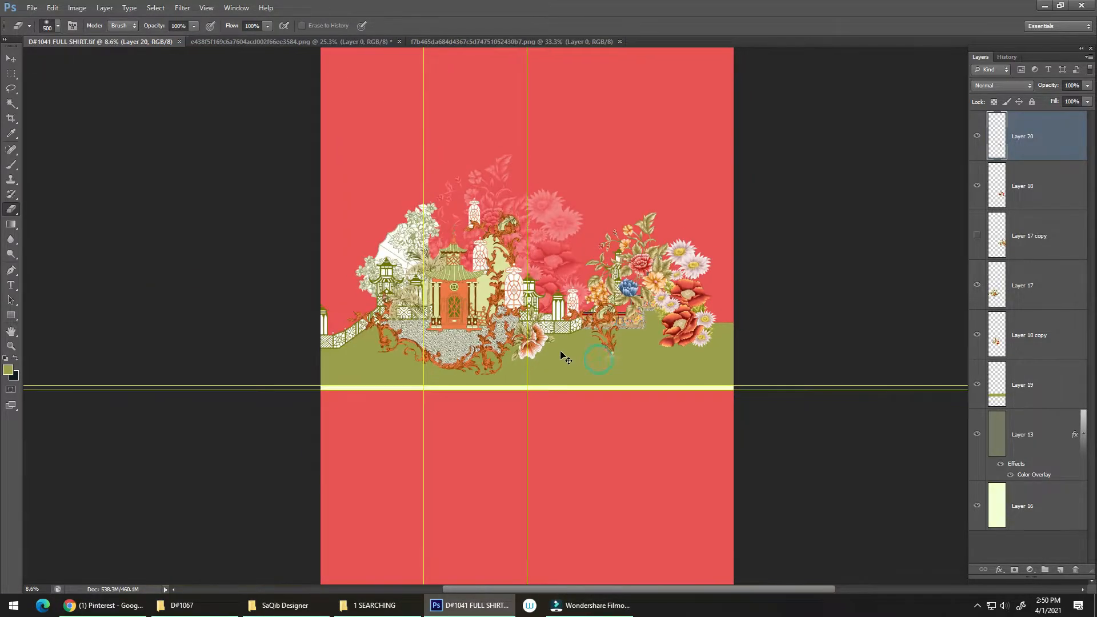
left_click_drag(517, 256, 532, 319)
mouse_move(555, 368)
left_mouse_down()
mouse_move(574, 360)
mouse_move(574, 375)
mouse_move(568, 360)
left_mouse_up()
key("v")
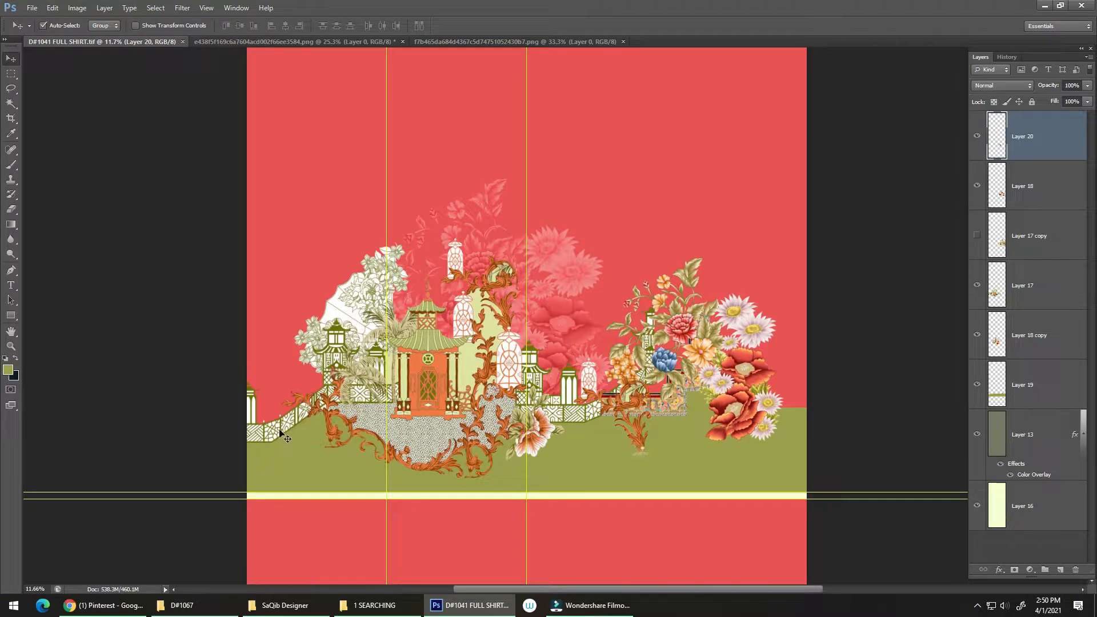
left_click(281, 431)
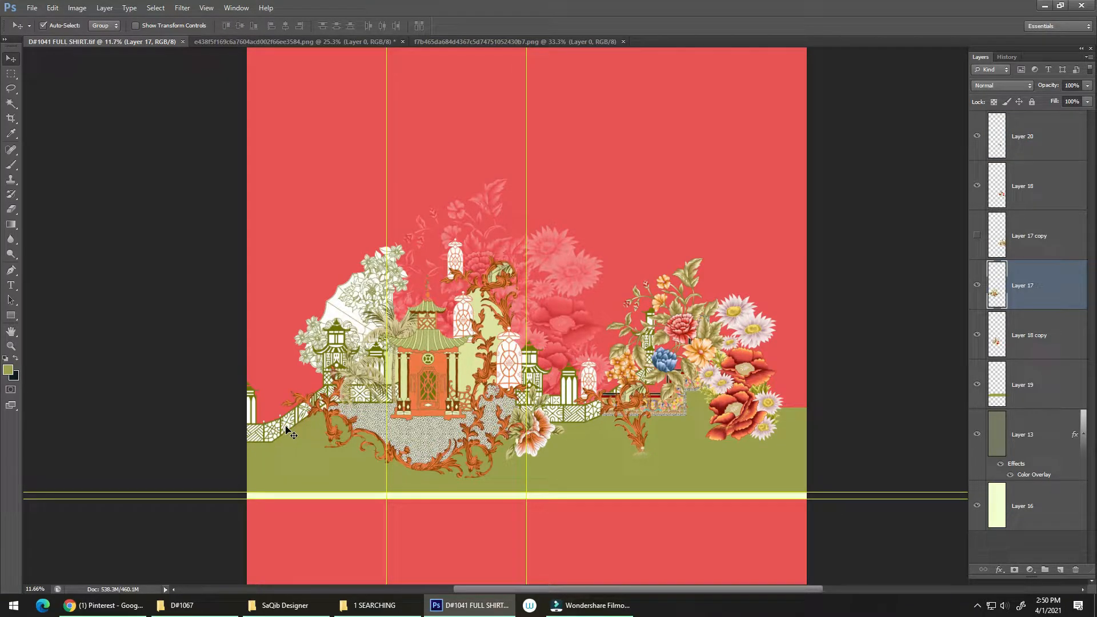
key("m")
left_click_drag(244, 354, 788, 430)
key("ctrl+j")
key("ctrl+t")
key("Return")
Save the shirt document with the added fence section
scroll(794, 419, "up", 3)
scroll(678, 428, "down", 3)
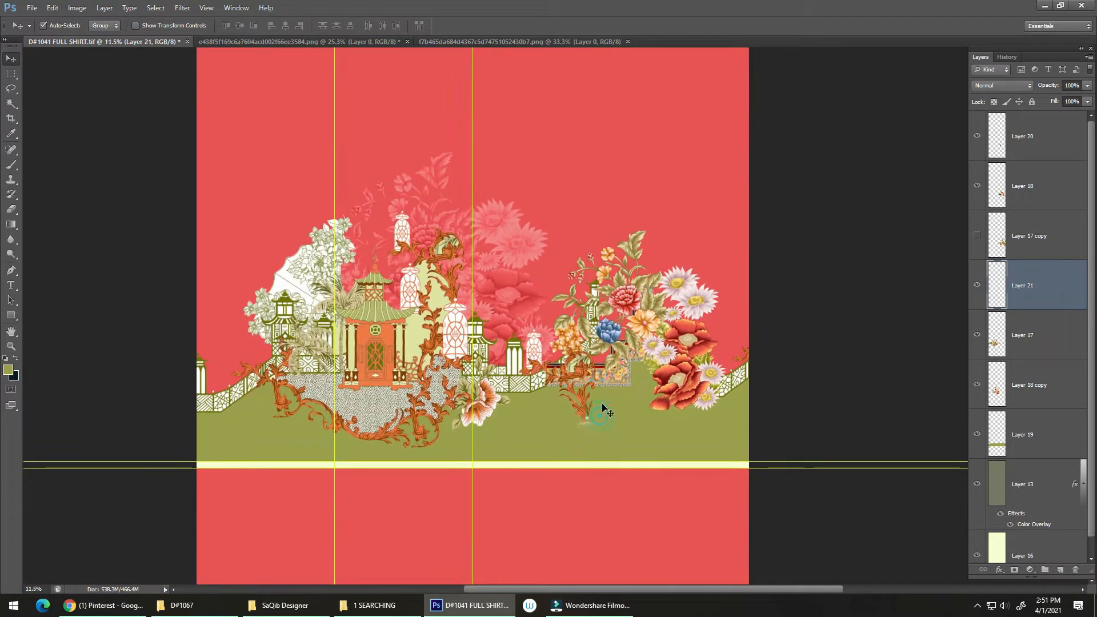
key("ctrl+s")
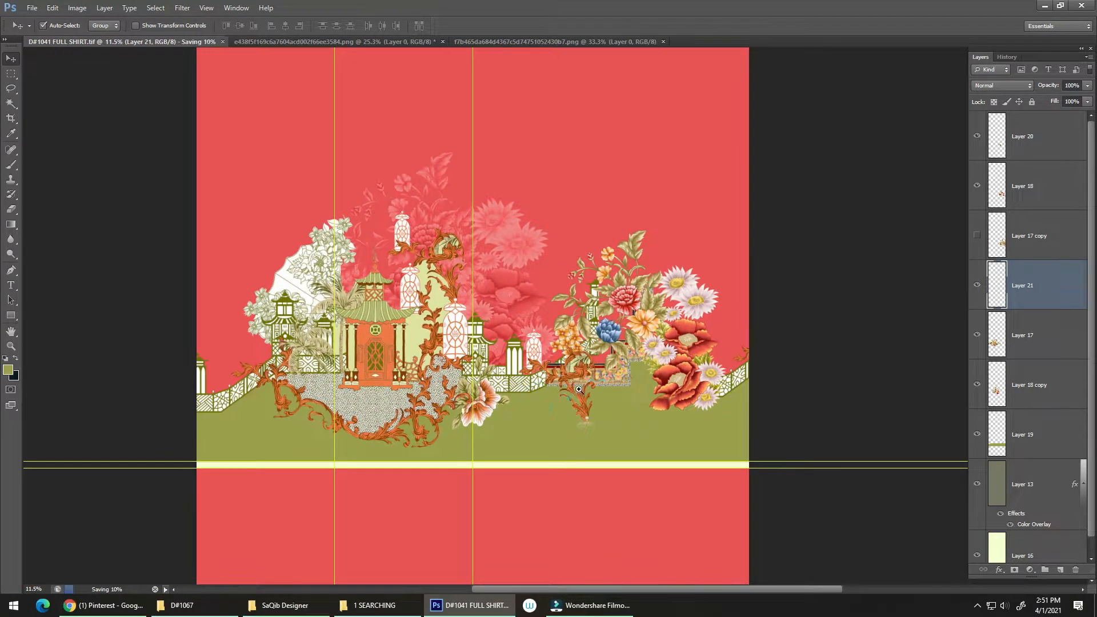
Review the shirt layout and the bouquet and pagoda source images, and browse the 1 SEARCHING folder for another motif
scroll(568, 389, "up", 1)
scroll(567, 390, "up", 1)
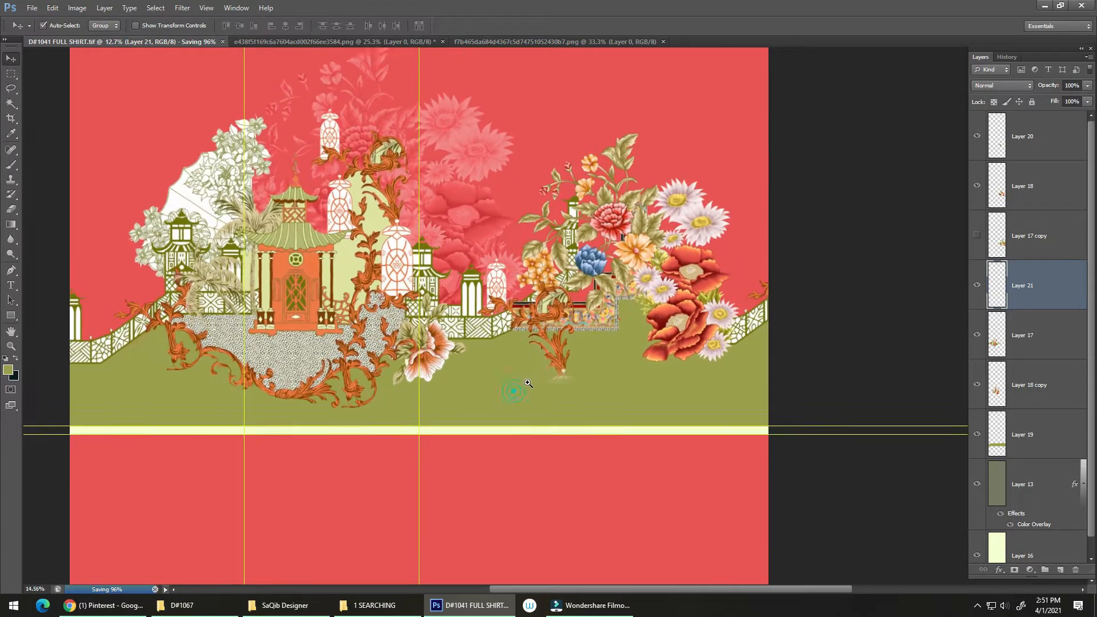
scroll(558, 399, "down", 1)
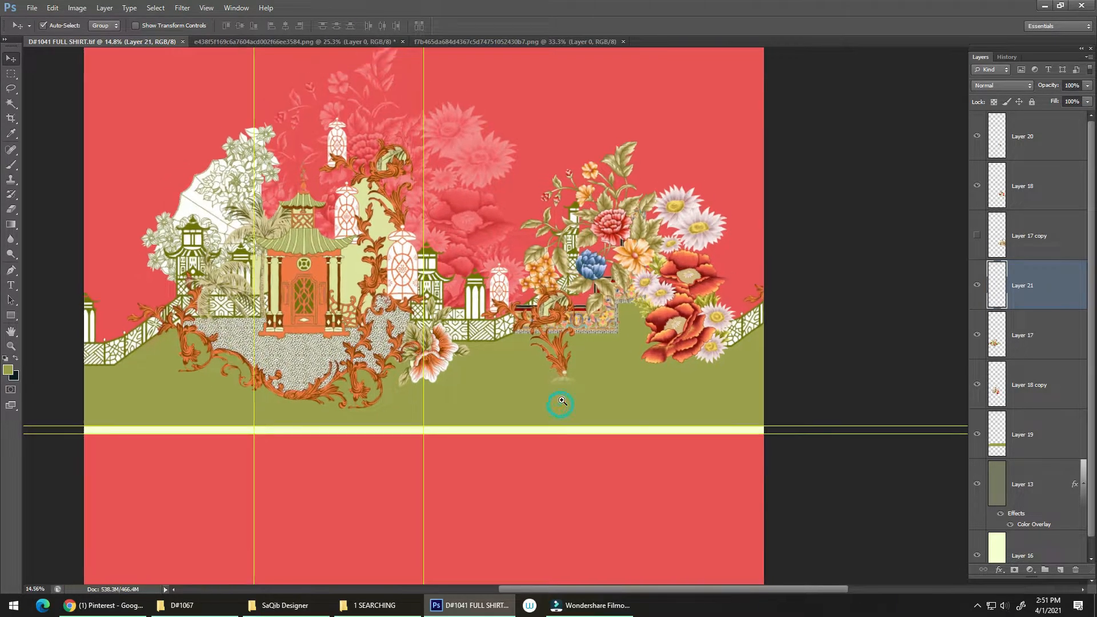
left_click_drag(461, 388, 498, 394)
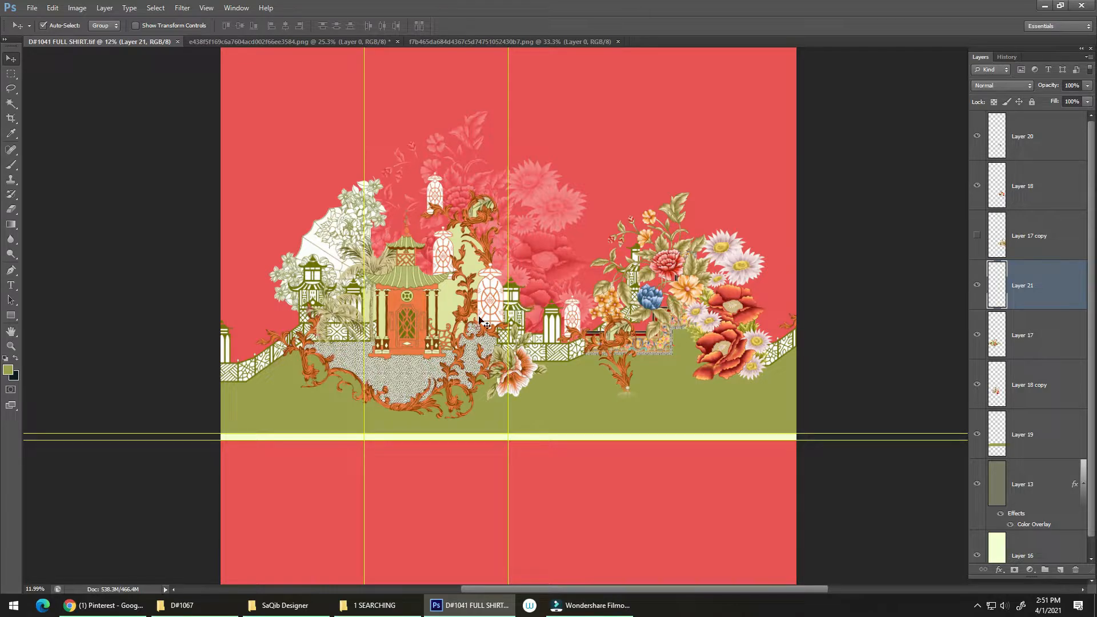
left_click(429, 41)
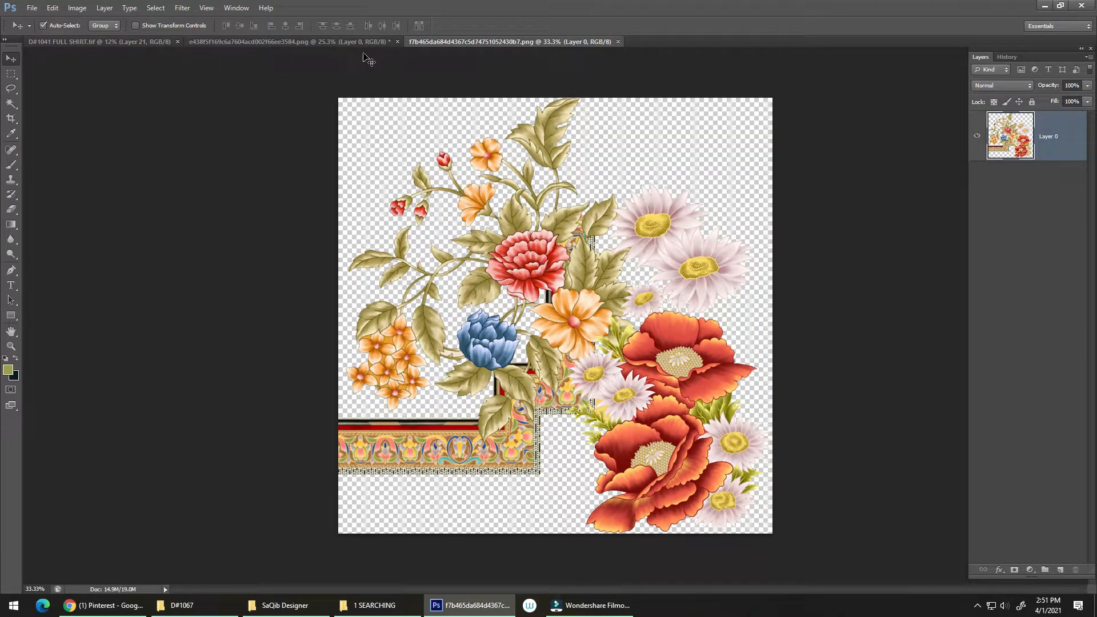
left_click(274, 43)
key("alt+Tab")
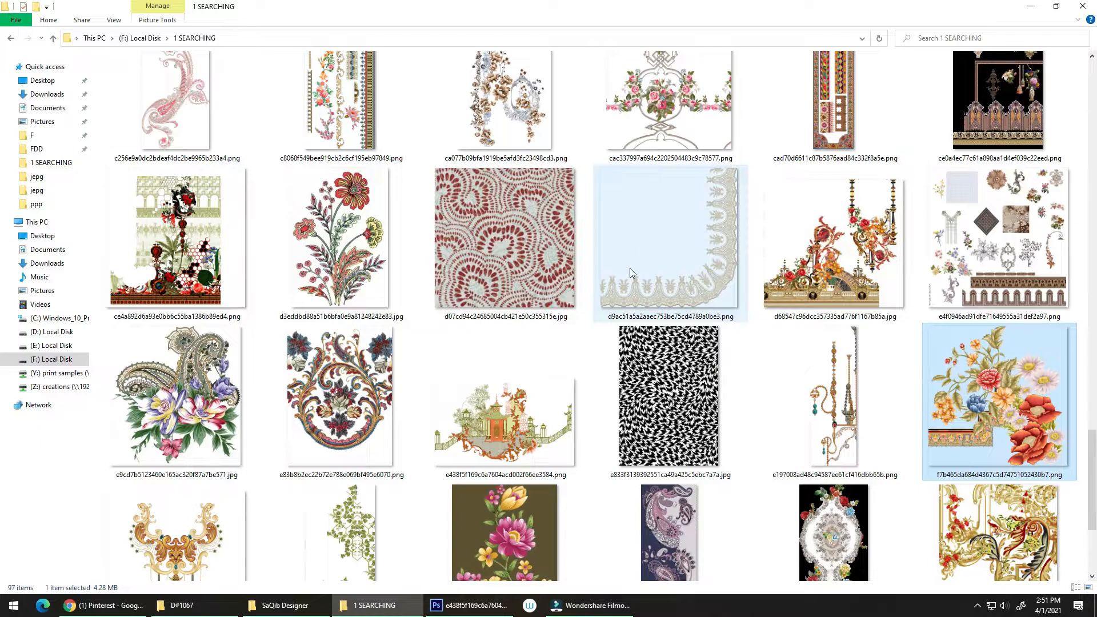
scroll(629, 272, "up", 5)
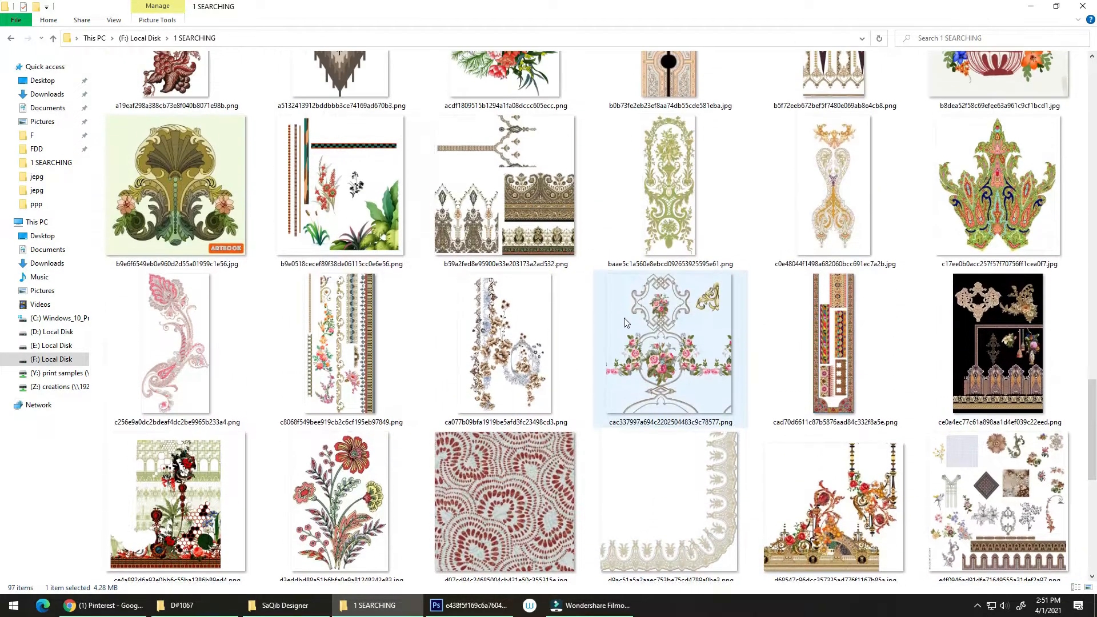
scroll(624, 323, "up", 4)
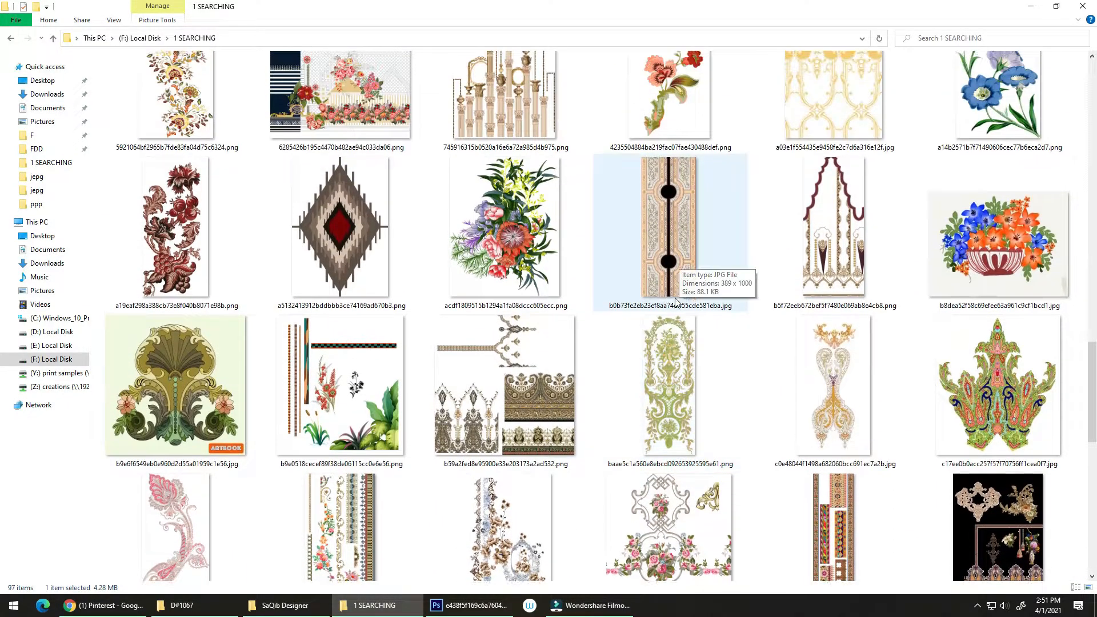
scroll(673, 308, "up", 2)
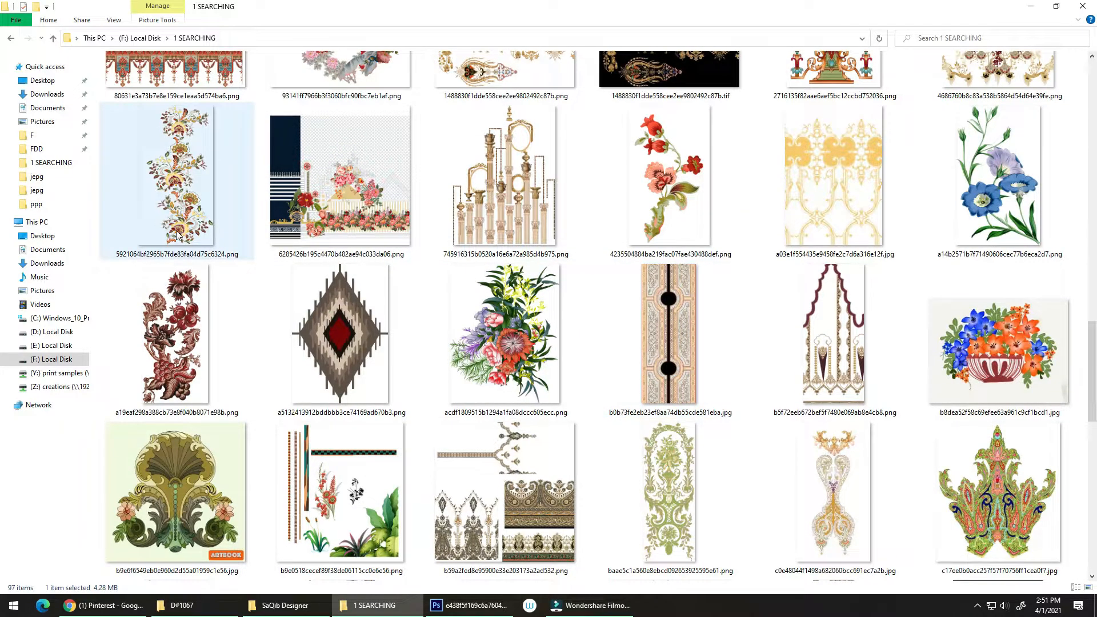
Open 5921064bf2965b7fde83fa04d75c6324.png from the 1 SEARCHING folder to examine its floral motifs, close it and return to the folder
left_click_drag(176, 233, 974, 227)
key("alt+Tab")
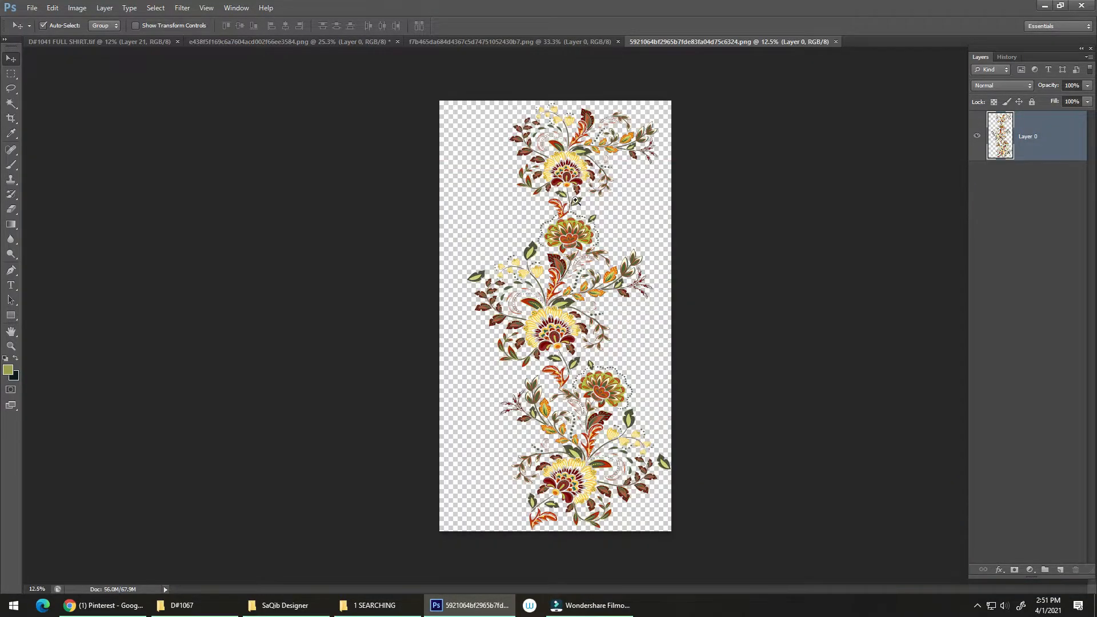
mouse_move(572, 191)
left_mouse_down()
mouse_move(648, 128)
mouse_move(577, 193)
mouse_move(557, 197)
left_mouse_up()
left_click_drag(575, 316, 618, 230)
scroll(562, 349, "down", 15)
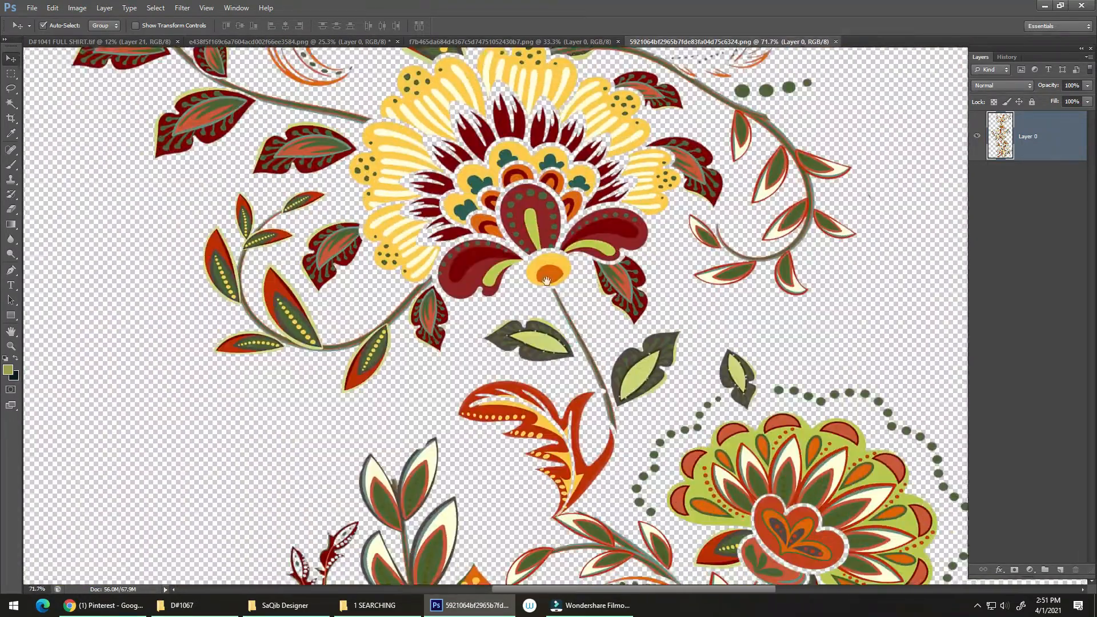
key("ctrl+w")
key("alt+Tab")
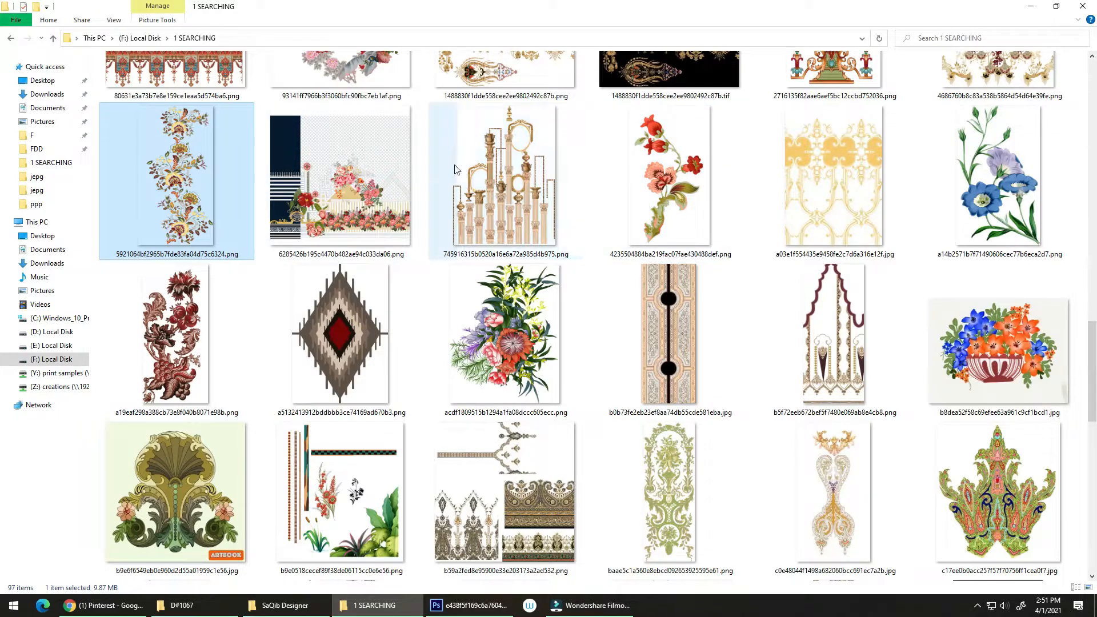
Open a03e1f554435e9458fe2c7d6a316e12f.jpg from the 1 SEARCHING folder in Photoshop and copy its yellow scroll ornament into the shirt document above the bouquet
scroll(669, 183, "up", 3)
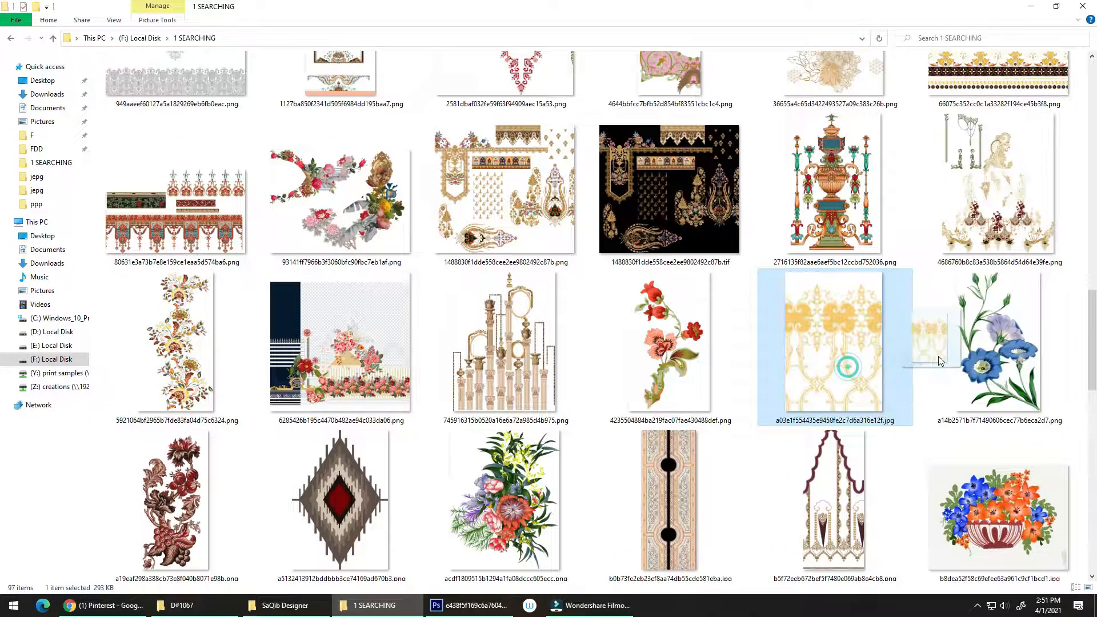
key("alt+Tab")
left_click_drag(552, 337, 688, 211)
left_click_drag(587, 290, 420, 192)
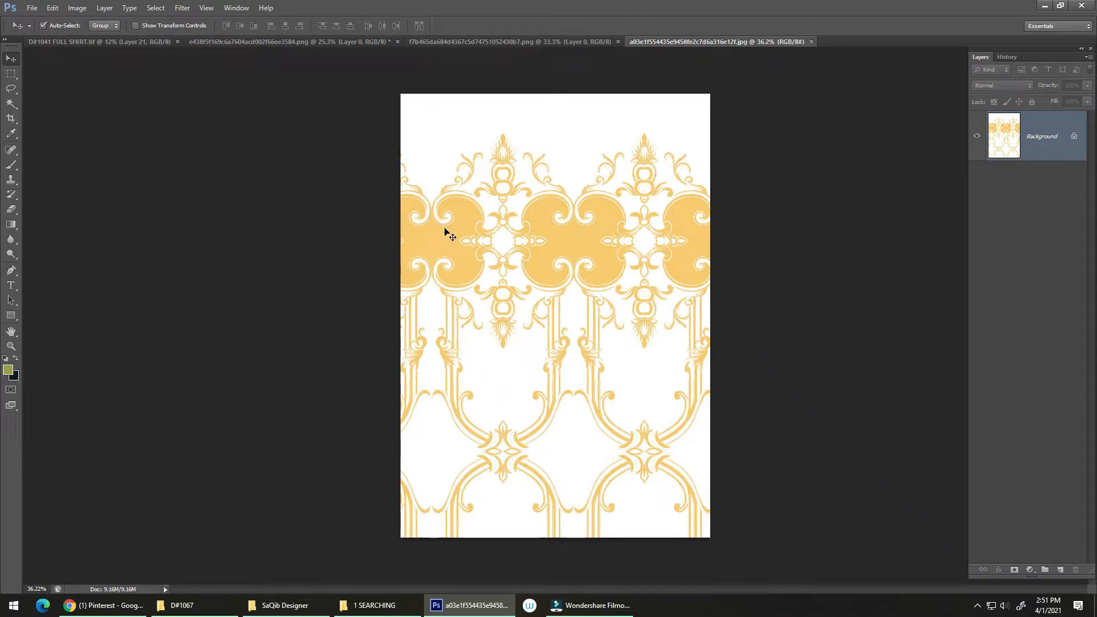
left_click_drag(152, 44, 562, 423)
left_click_drag(563, 434, 643, 221)
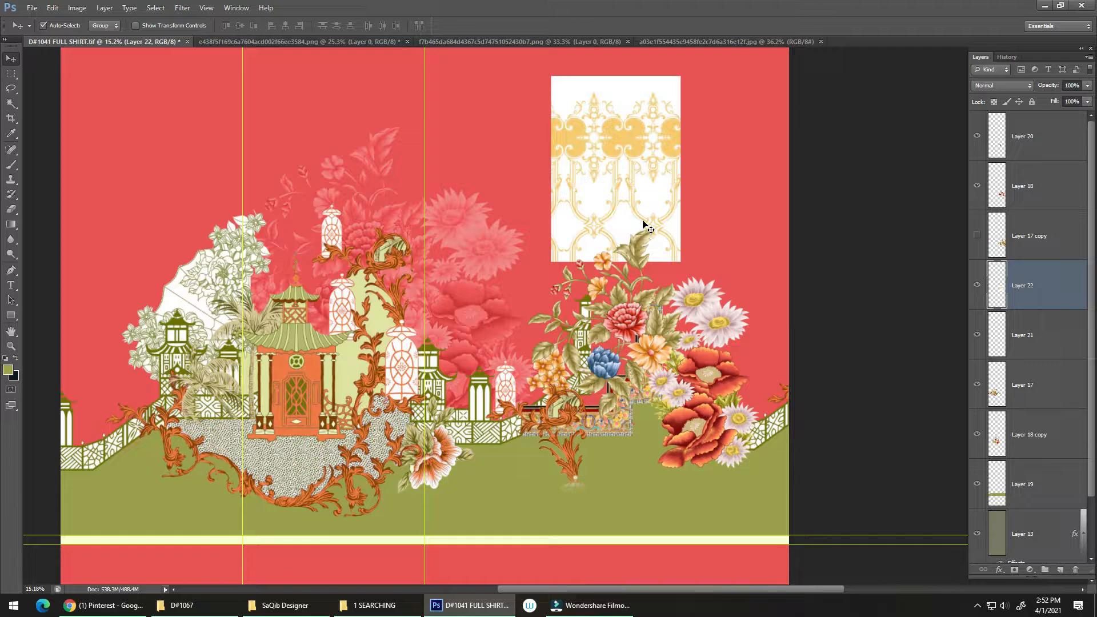
Convert the scroll ornament on Layer 22 to pure black and white with a Threshold level of 215
scroll(598, 173, "up", 6)
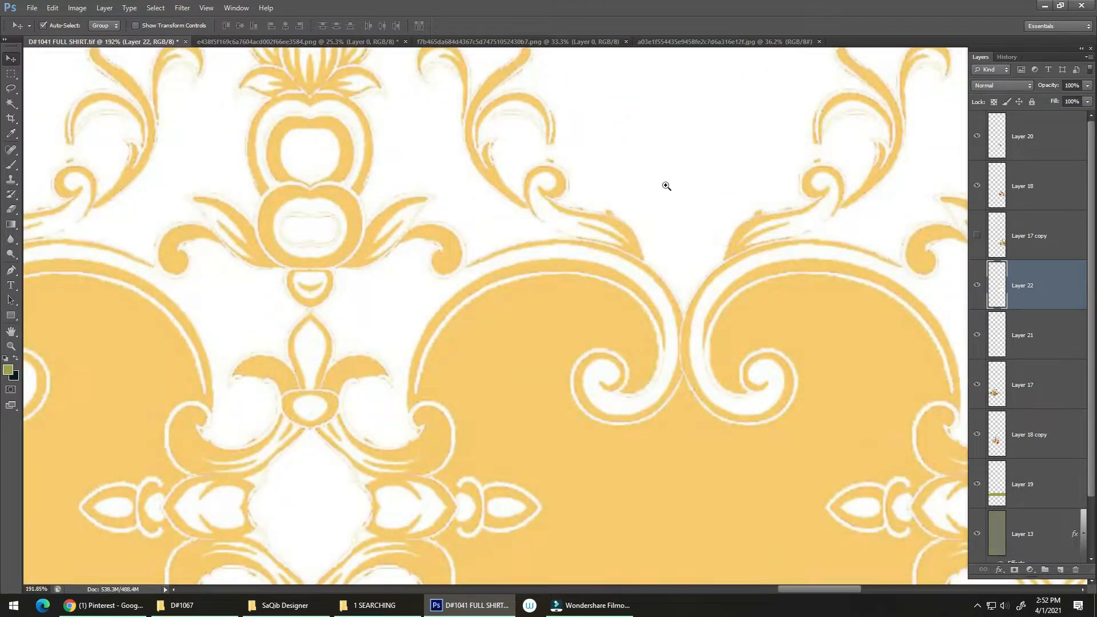
scroll(663, 184, "down", 4)
key("alt+i")
key("a")
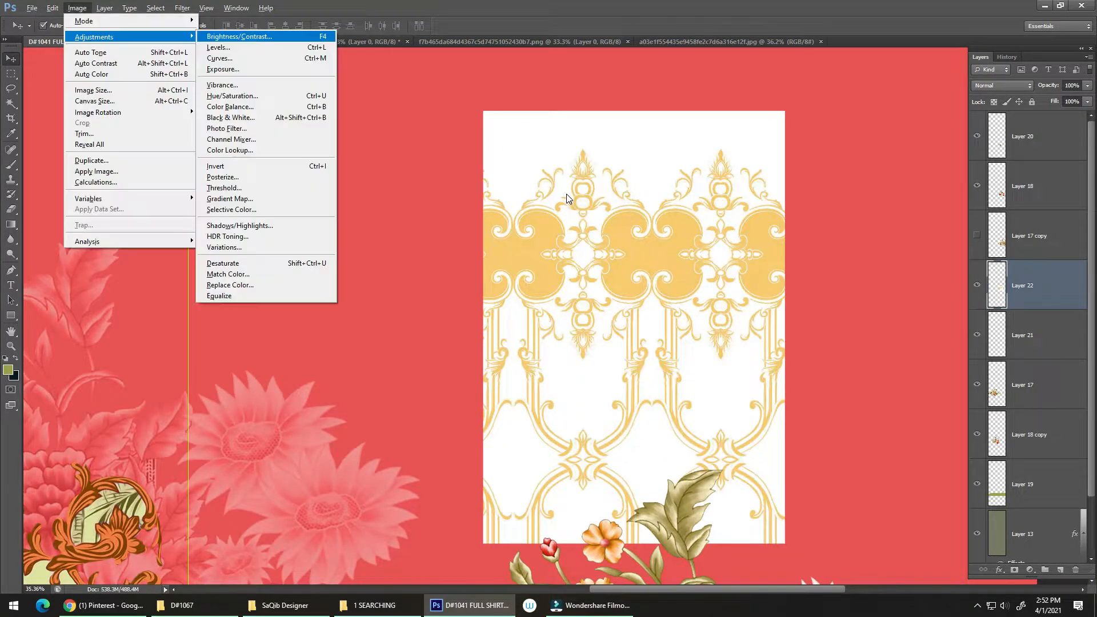
key("t")
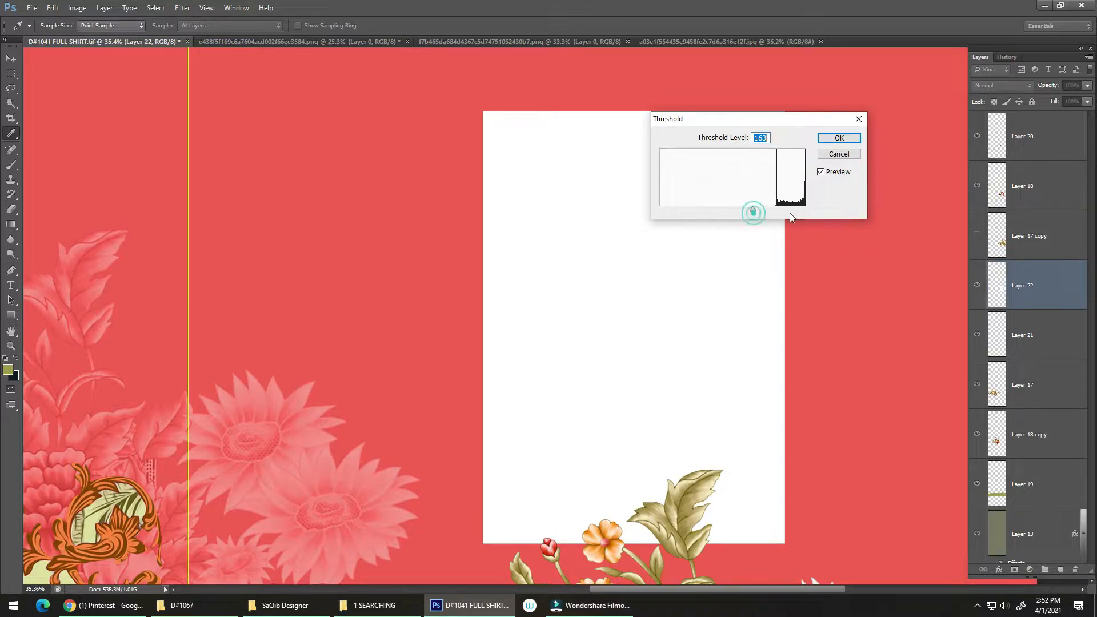
left_click_drag(796, 211, 780, 214)
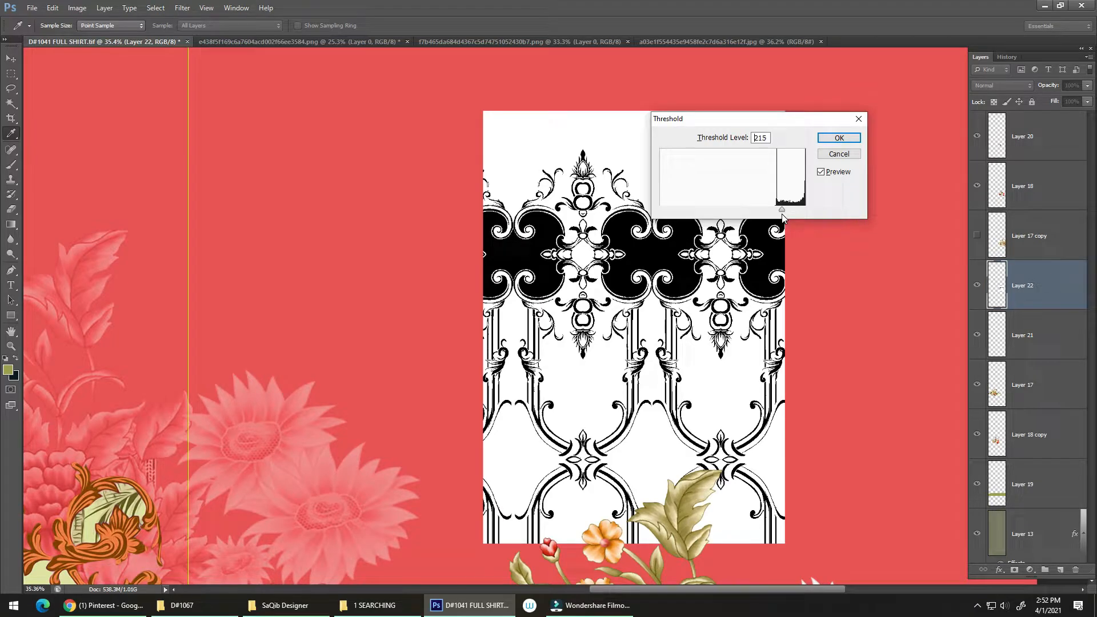
left_click(834, 140)
Select the white background around the black scroll ornament on Layer 22 with the Magic Wand
key("ctrl+z")
left_click_drag(576, 207, 635, 215)
key("ctrl+z")
left_click_drag(687, 229, 478, 166)
key("ctrl+z")
key("ctrl+z")
left_click_drag(694, 267, 657, 269)
left_click_drag(715, 276, 628, 324)
left_click_drag(650, 323, 783, 135)
left_click_drag(710, 264, 680, 324)
left_click(682, 320)
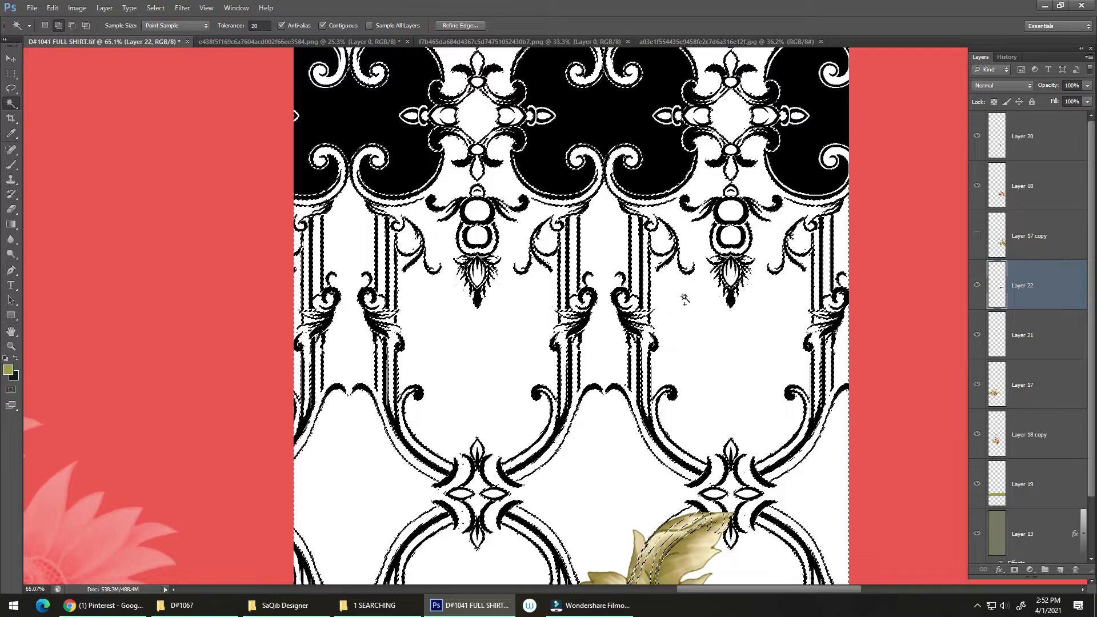
Extend the selection to all similar white areas of the ornament, delete them and clear the selection
key("Delete")
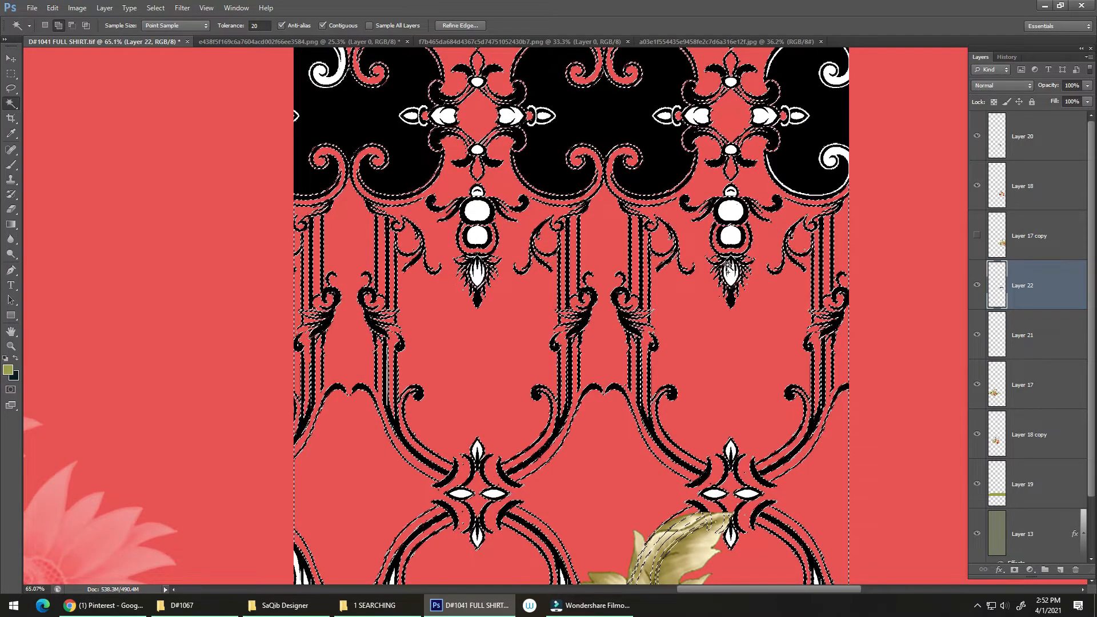
key("ctrl+z")
right_click(702, 311)
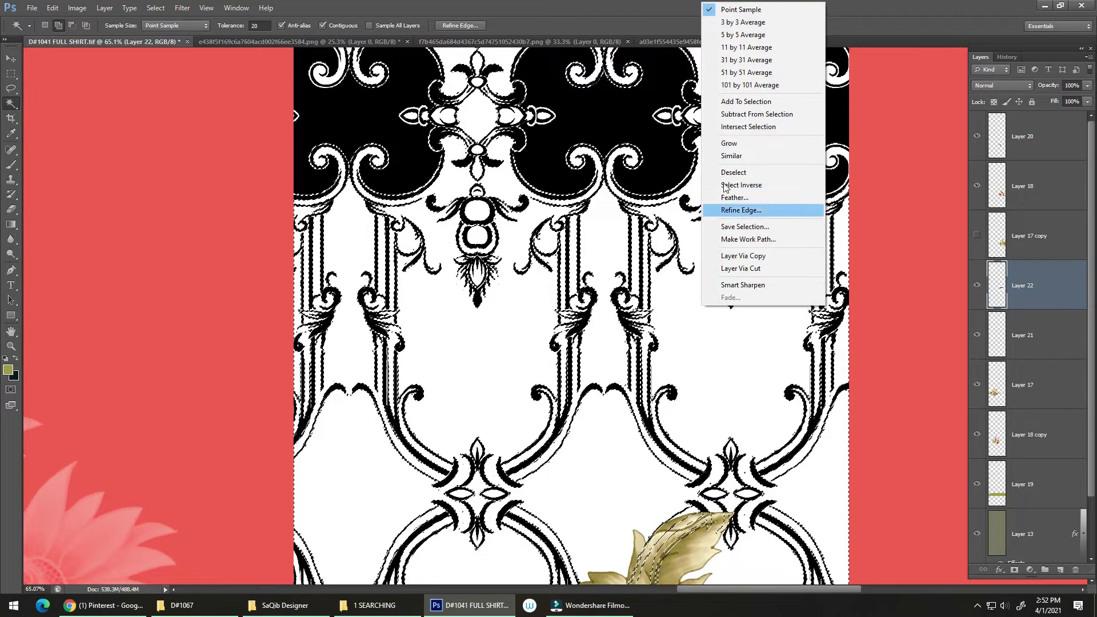
left_click(731, 156)
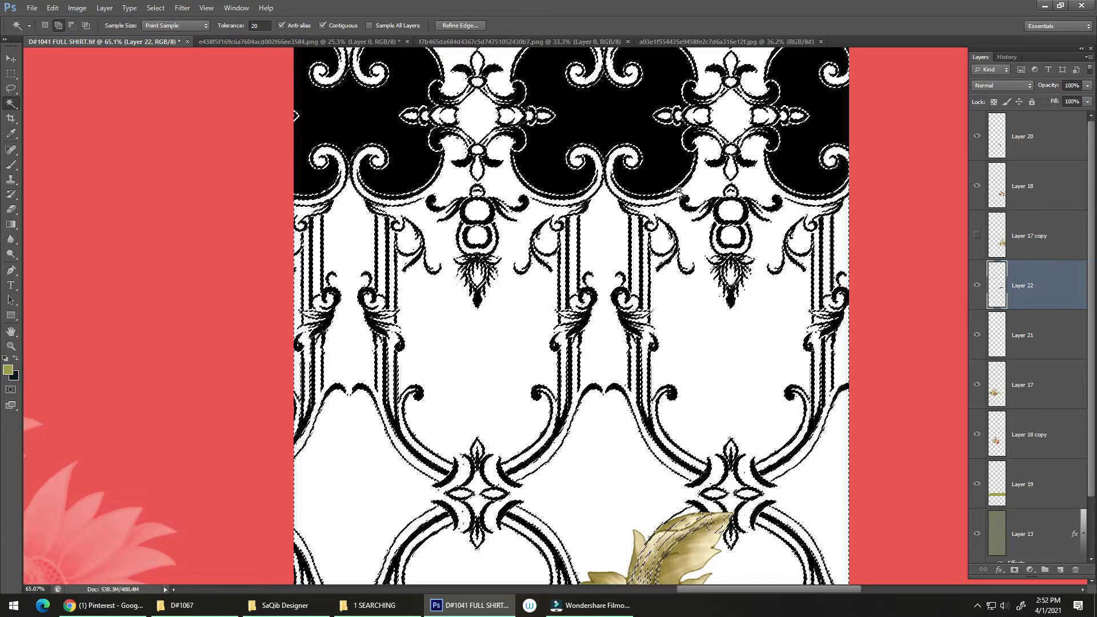
key("Delete")
key("ctrl+d")
scroll(685, 197, "down", 10)
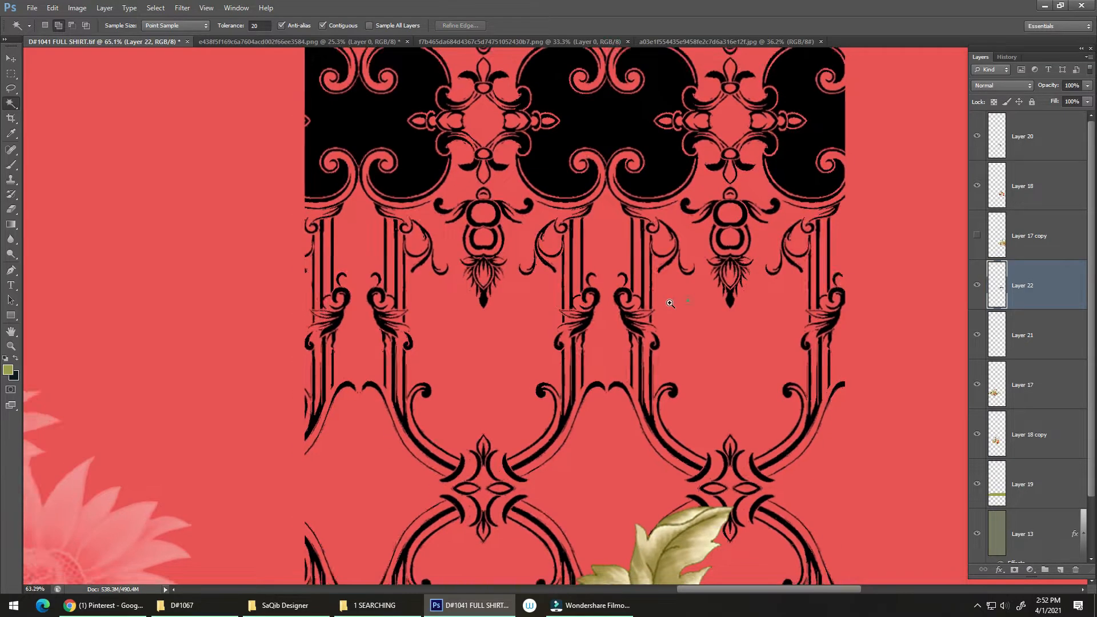
scroll(653, 256, "up", 5)
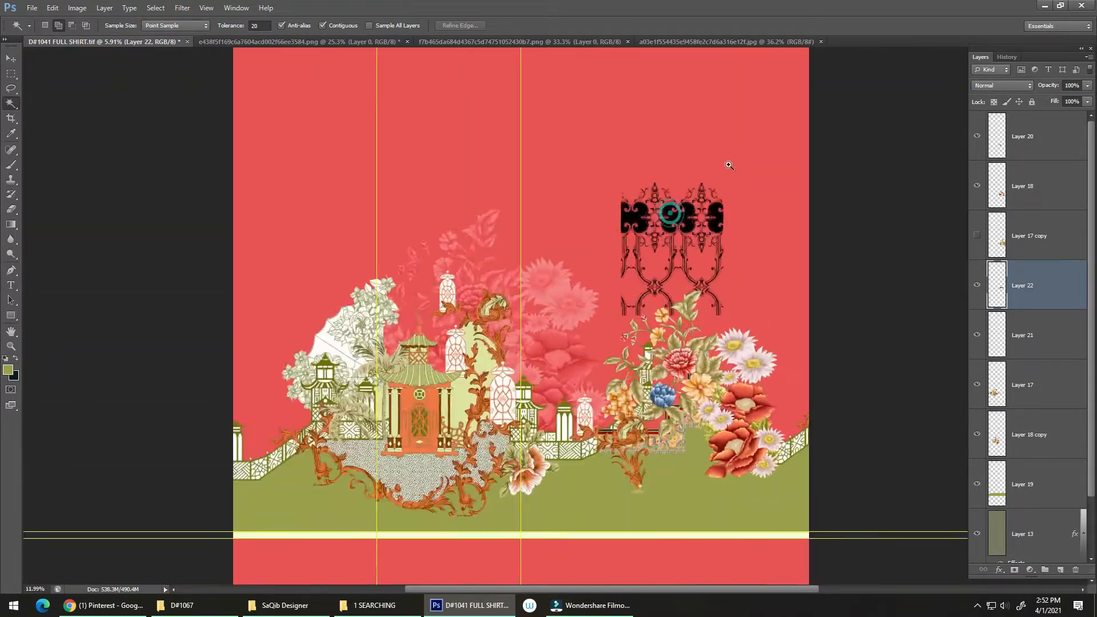
Move the black scroll ornament beside the pagoda scene, above the fence and in front of the faded flowers
key("v")
scroll(643, 412, "up", 2)
left_click_drag(637, 406, 478, 378)
scroll(633, 290, "down", 4)
scroll(619, 264, "down", 2)
scroll(648, 120, "up", 6)
scroll(659, 276, "down", 1)
scroll(603, 221, "down", 5)
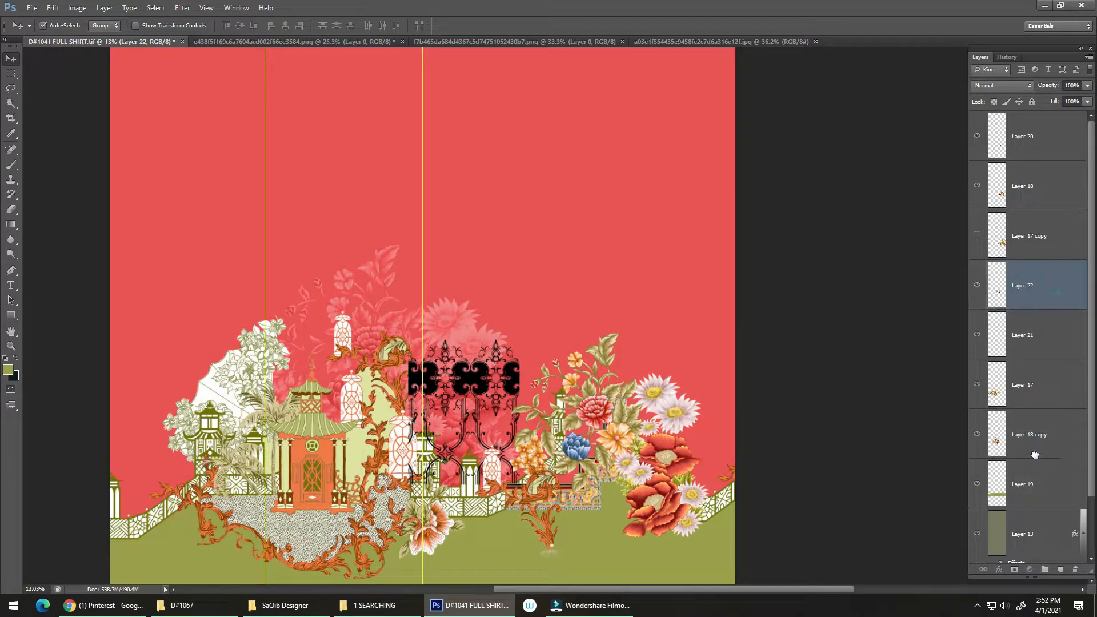
Reorder the layers so Layer 22 sits below Layer 17 and directly above Layer 18 copy
left_click_drag(1034, 455, 1034, 457)
scroll(528, 387, "up", 3)
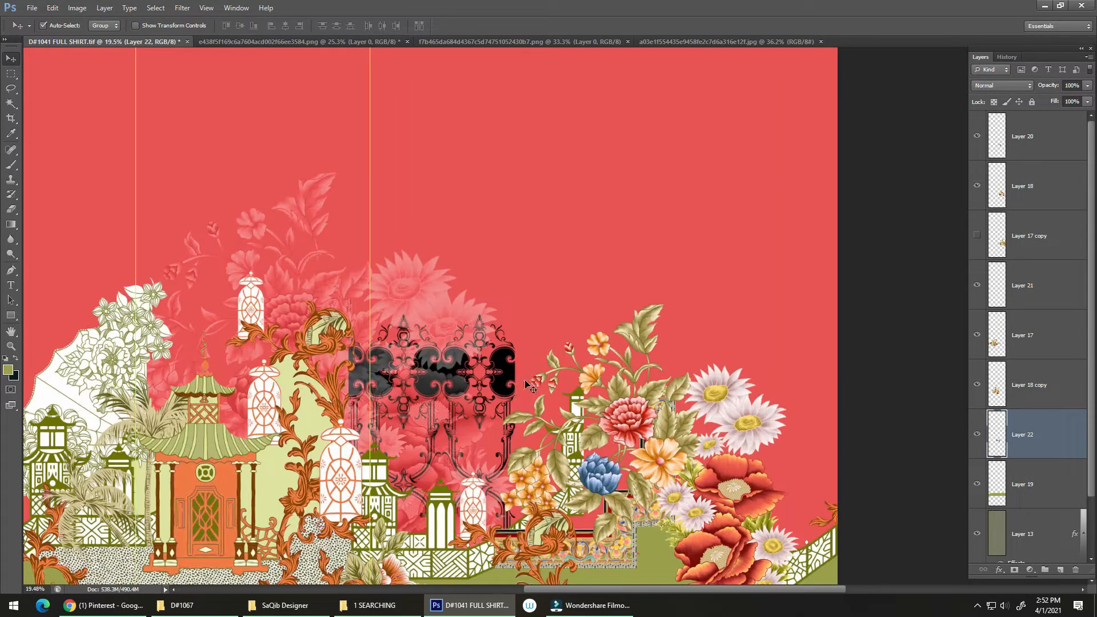
left_click(443, 325)
left_click_drag(1043, 461, 1043, 462)
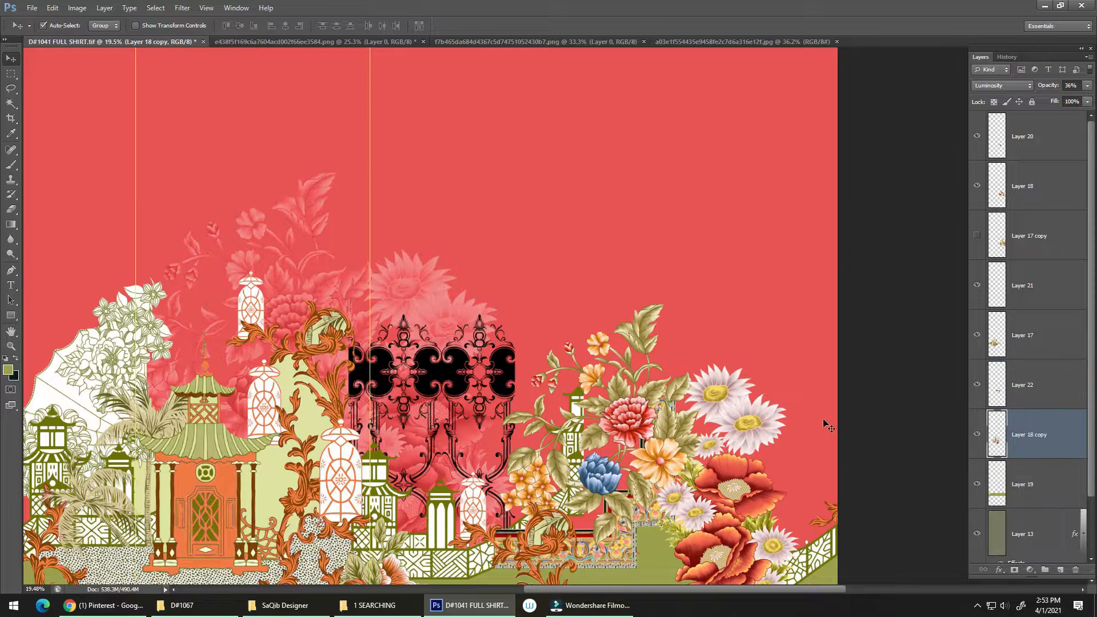
Duplicate the scroll ornament sideways to extend the row behind the bouquet and merge the copy into Layer 22
left_click_drag(429, 375, 589, 394)
left_click_drag(483, 388, 504, 329)
key("ctrl+e")
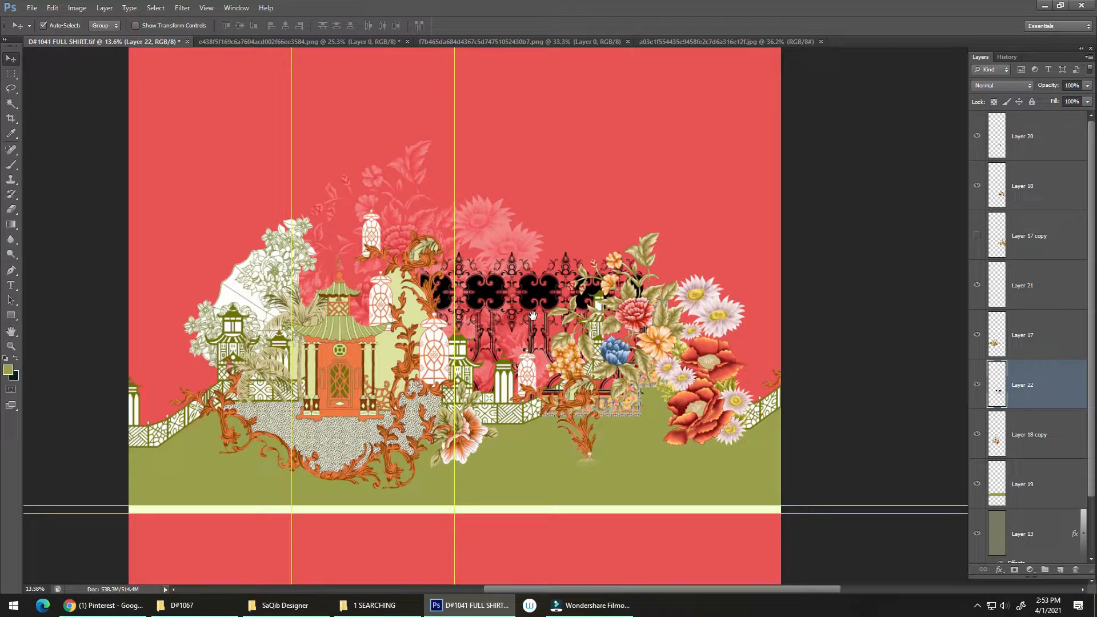
Scale the merged scroll ornament row to about 95%
left_click_drag(568, 307, 570, 296)
left_click_drag(645, 249, 638, 254)
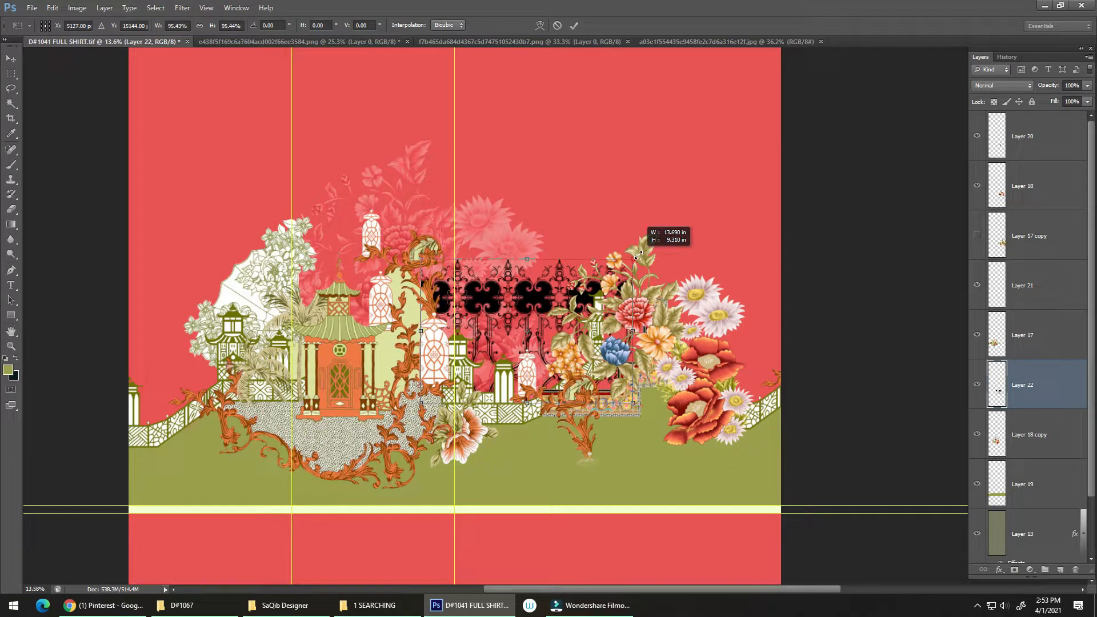
double_click(605, 291)
Duplicate the scroll ornament row downward onto the green ground below the fence
left_click_drag(536, 301, 540, 427)
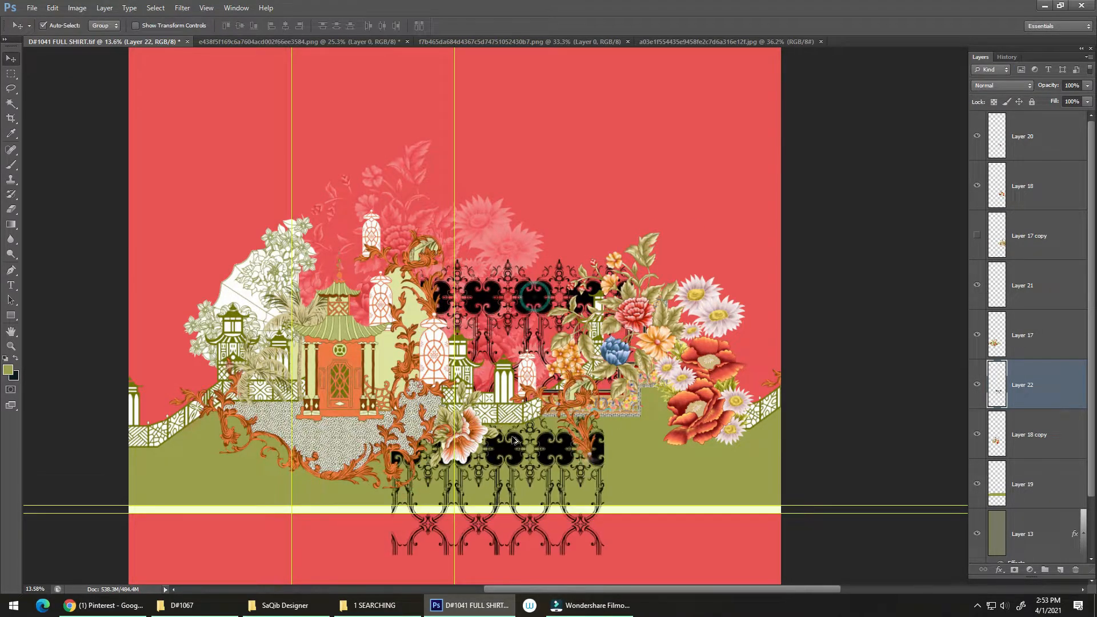
scroll(527, 461, "up", 4)
left_click_drag(510, 563, 539, 455)
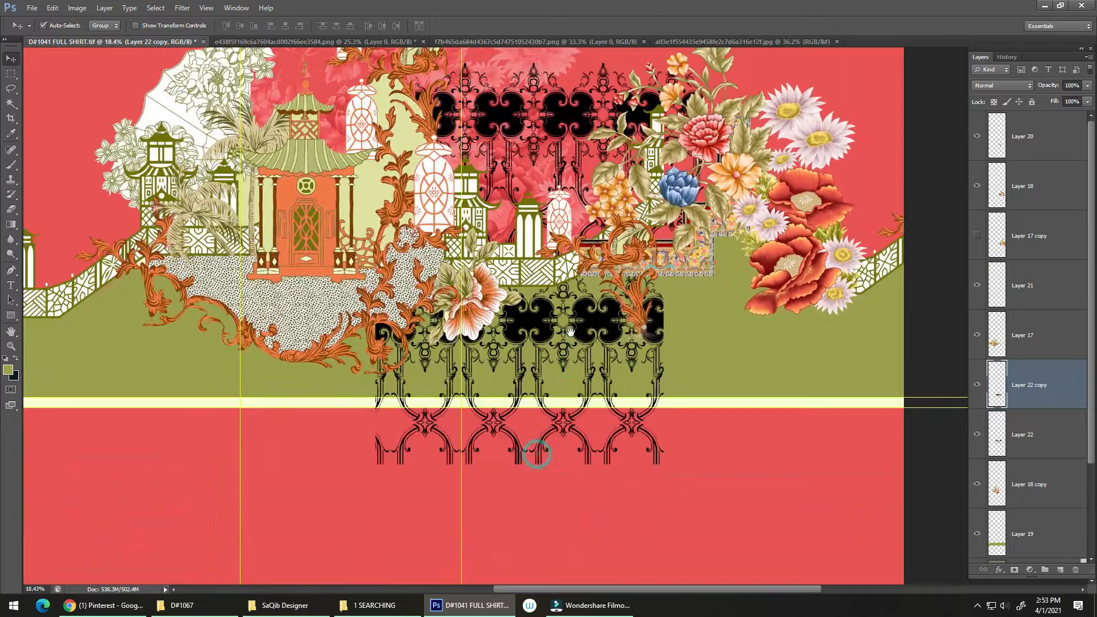
scroll(568, 371, "up", 2)
Apply a Color Overlay to Layer 22 copy in a darker olive green based on the sampled ground color
scroll(569, 371, "down", 5)
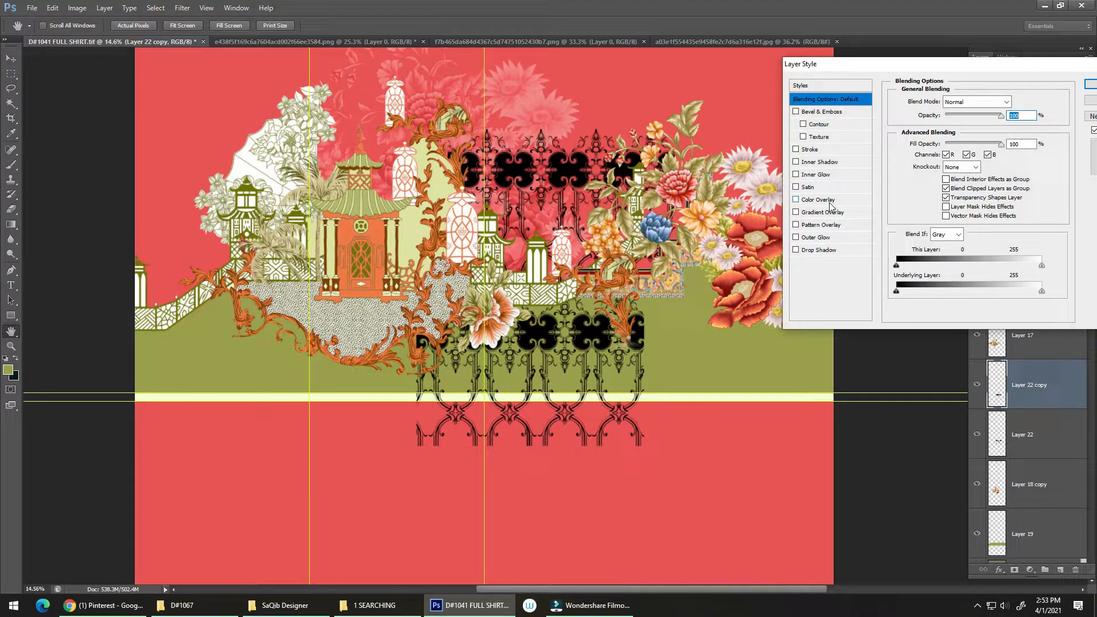
left_click(831, 200)
left_click(1017, 102)
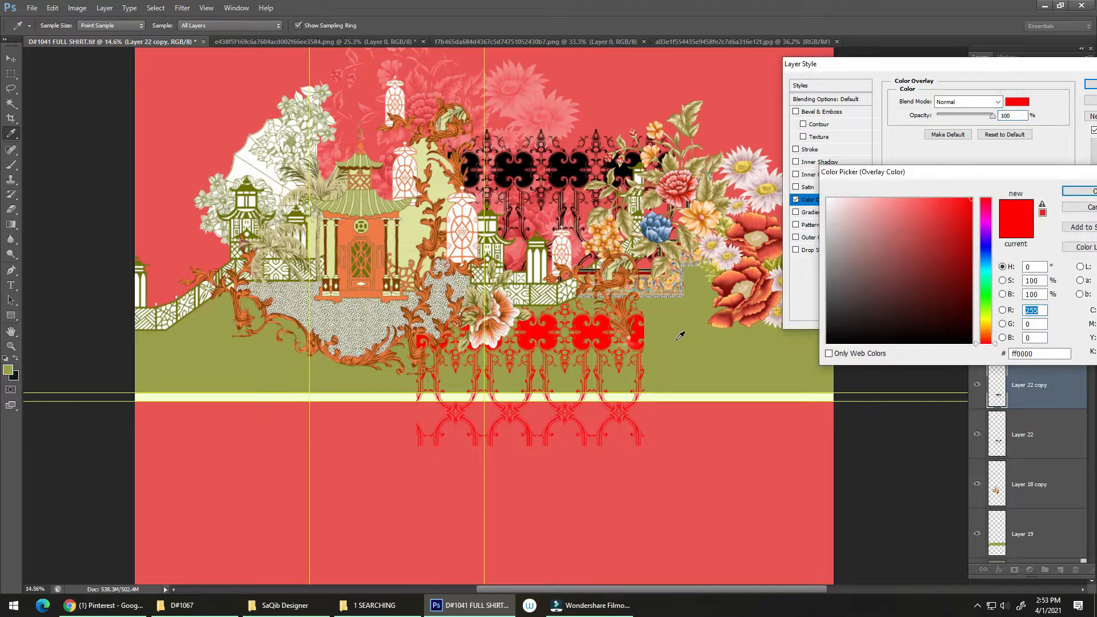
left_click(675, 337)
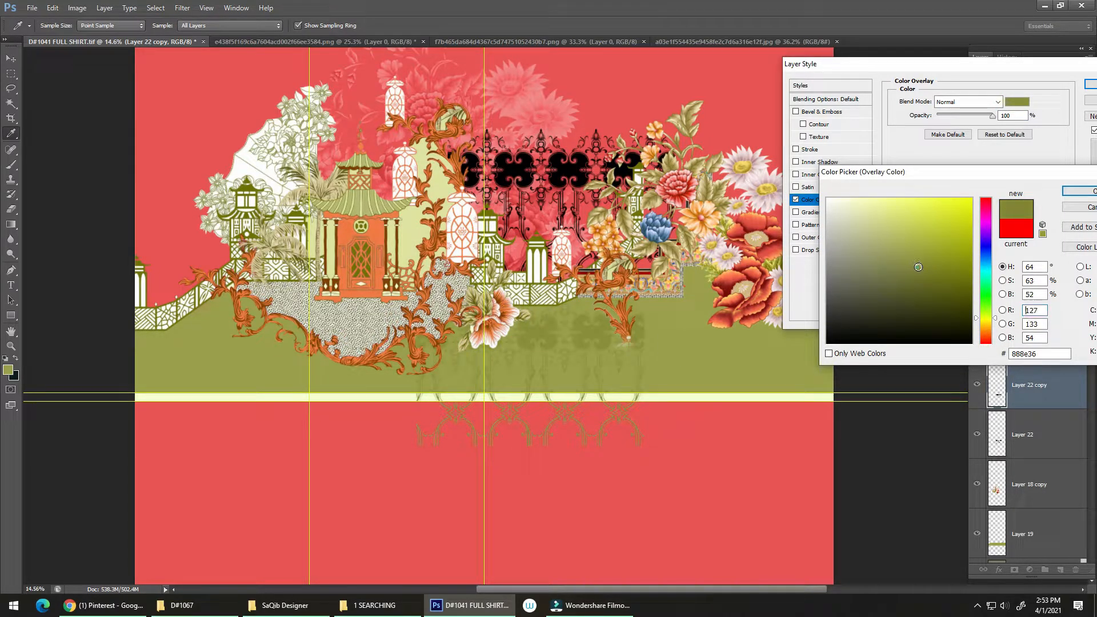
left_click(1072, 192)
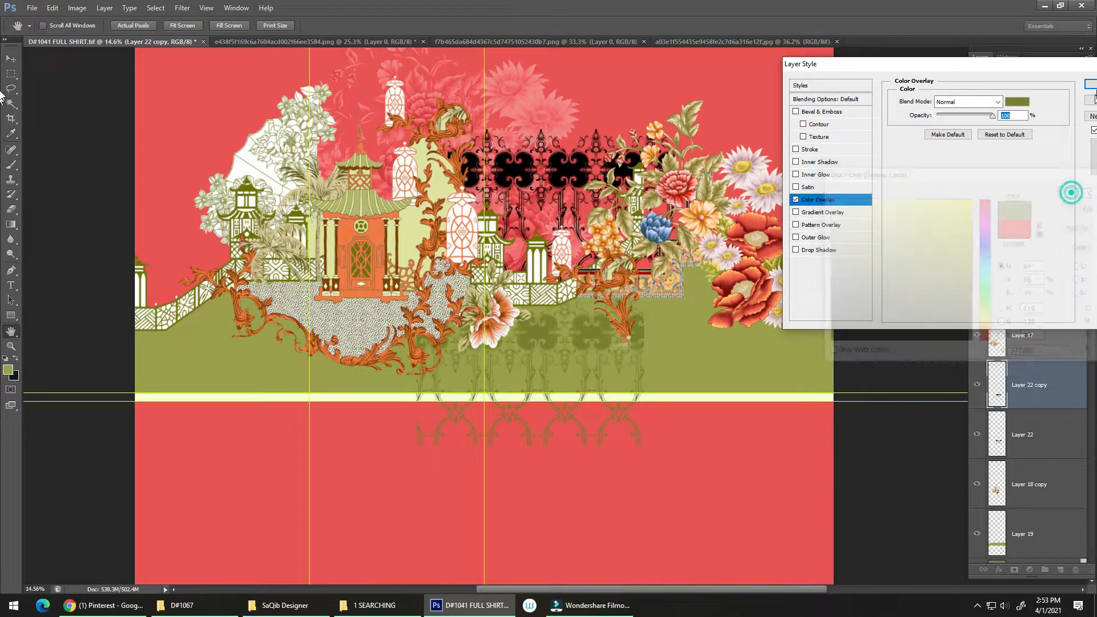
left_click(1090, 84)
Flip the olive ornament copy vertically and move it up within the green ground, above the white border stripe
key("ctrl+t")
right_click(600, 288)
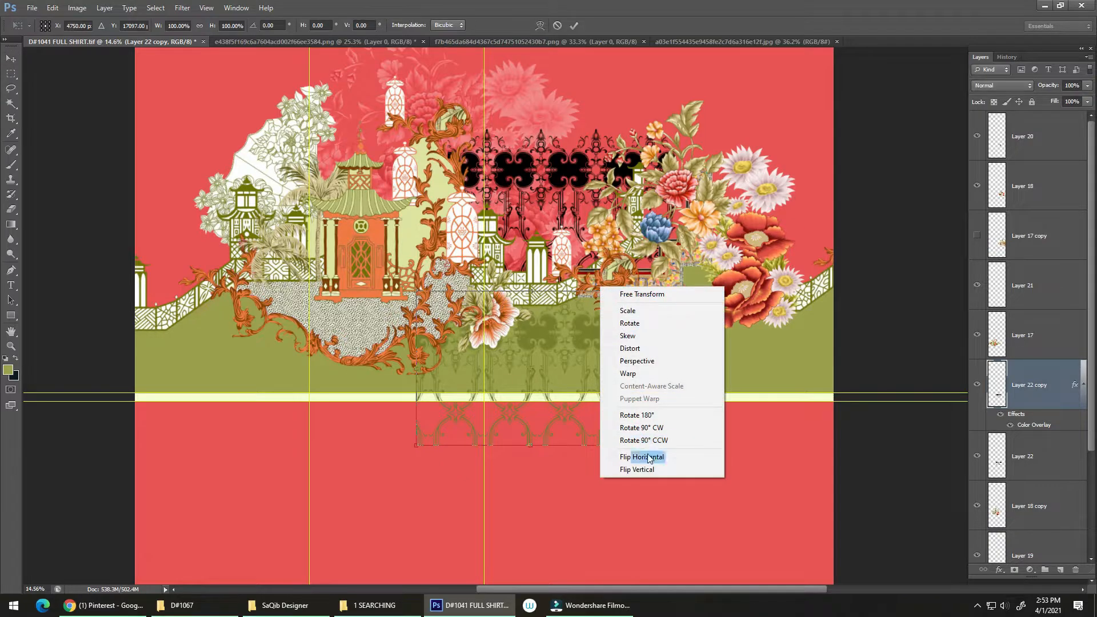
left_click(648, 469)
left_click_drag(596, 354, 643, 307)
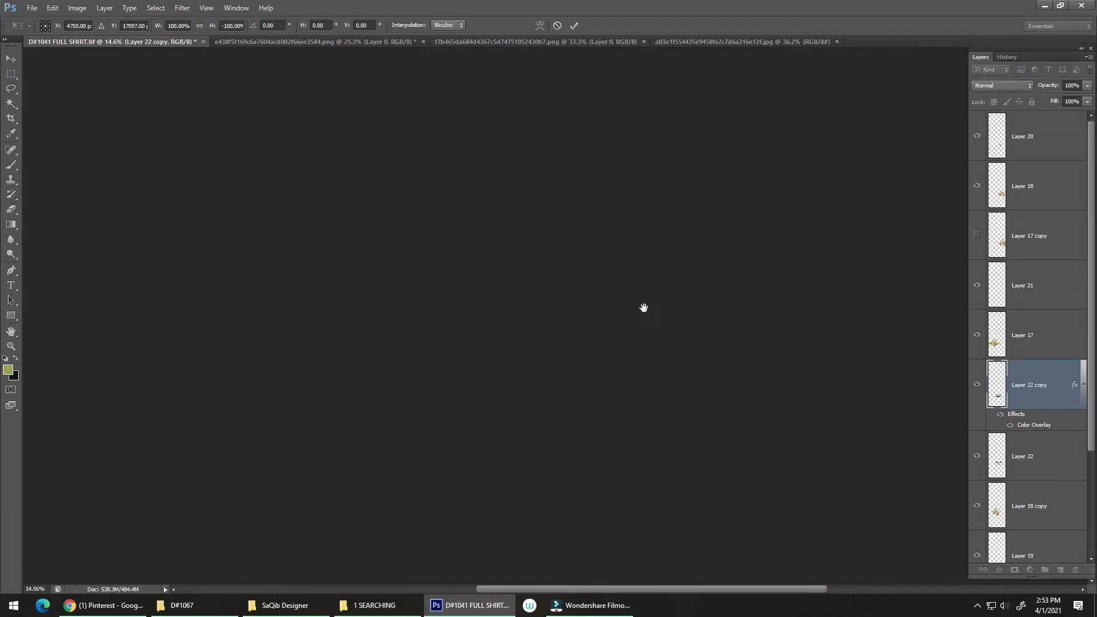
left_click_drag(597, 382, 695, 293)
key("ctrl+0")
left_click_drag(562, 459, 589, 362)
left_click(590, 425)
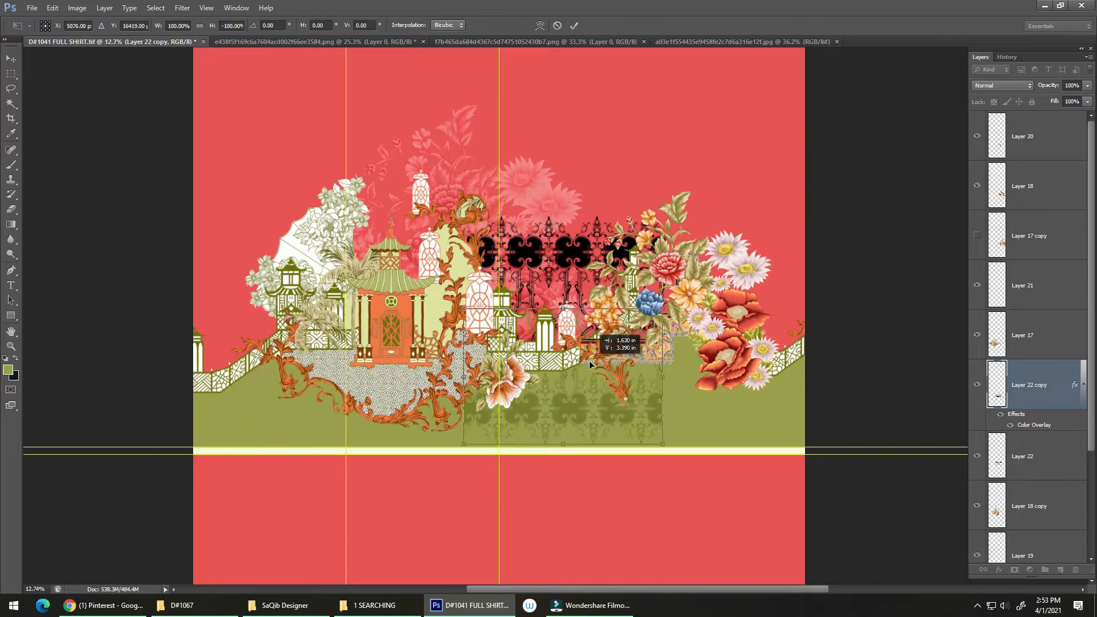
key("Return")
left_click_drag(595, 427, 637, 371)
mouse_move(603, 360)
left_mouse_down()
mouse_move(569, 312)
mouse_move(581, 369)
mouse_move(592, 363)
left_mouse_up()
left_click_drag(516, 357, 517, 365)
left_click_drag(219, 342, 827, 251)
left_click_drag(746, 308, 649, 318)
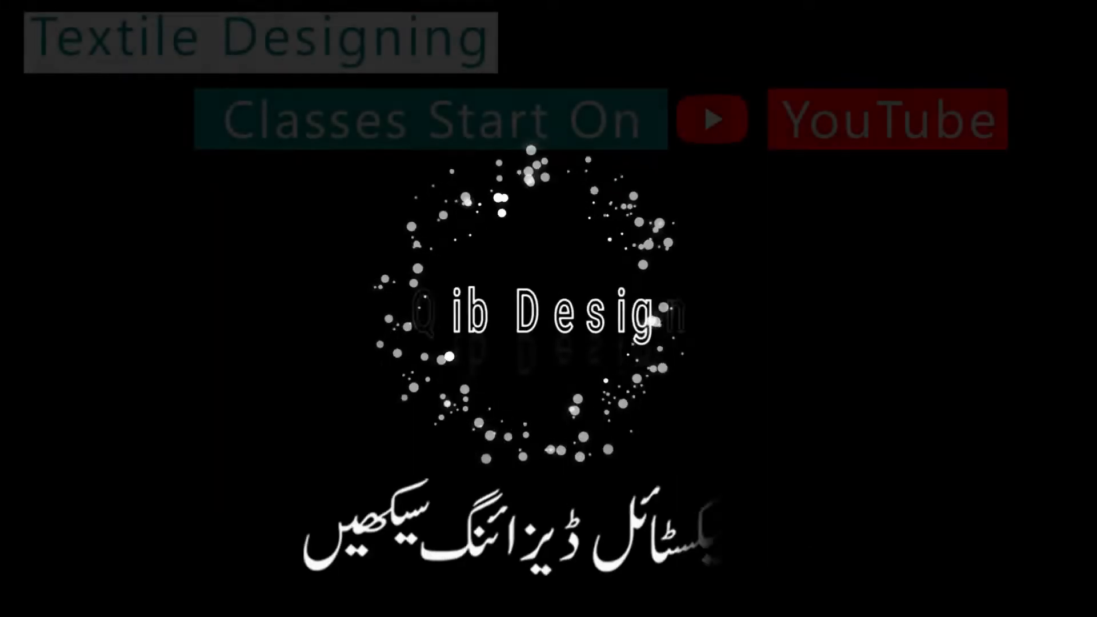